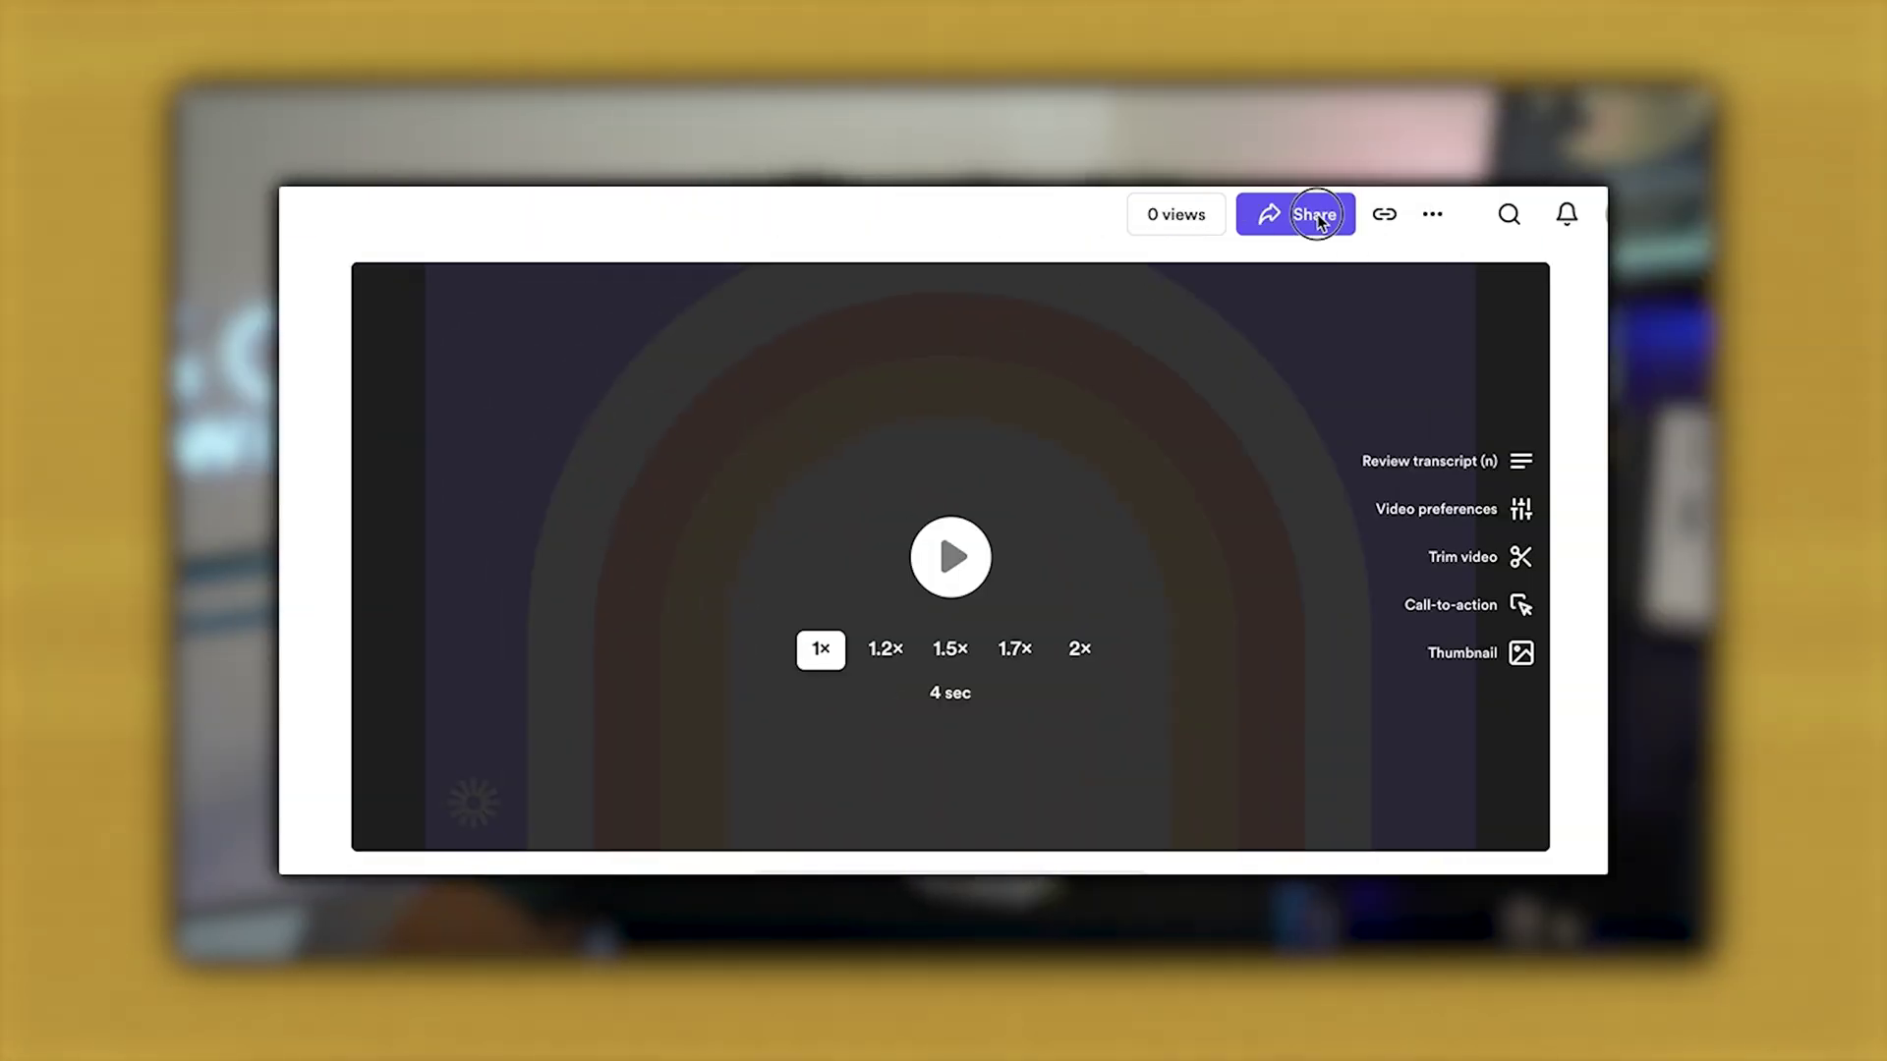
Bring up the Product QA video's share dialog on its Embed options
{"action": "left_click", "coordinate": [1317, 216]}
{"action": "left_click", "coordinate": [772, 448]}
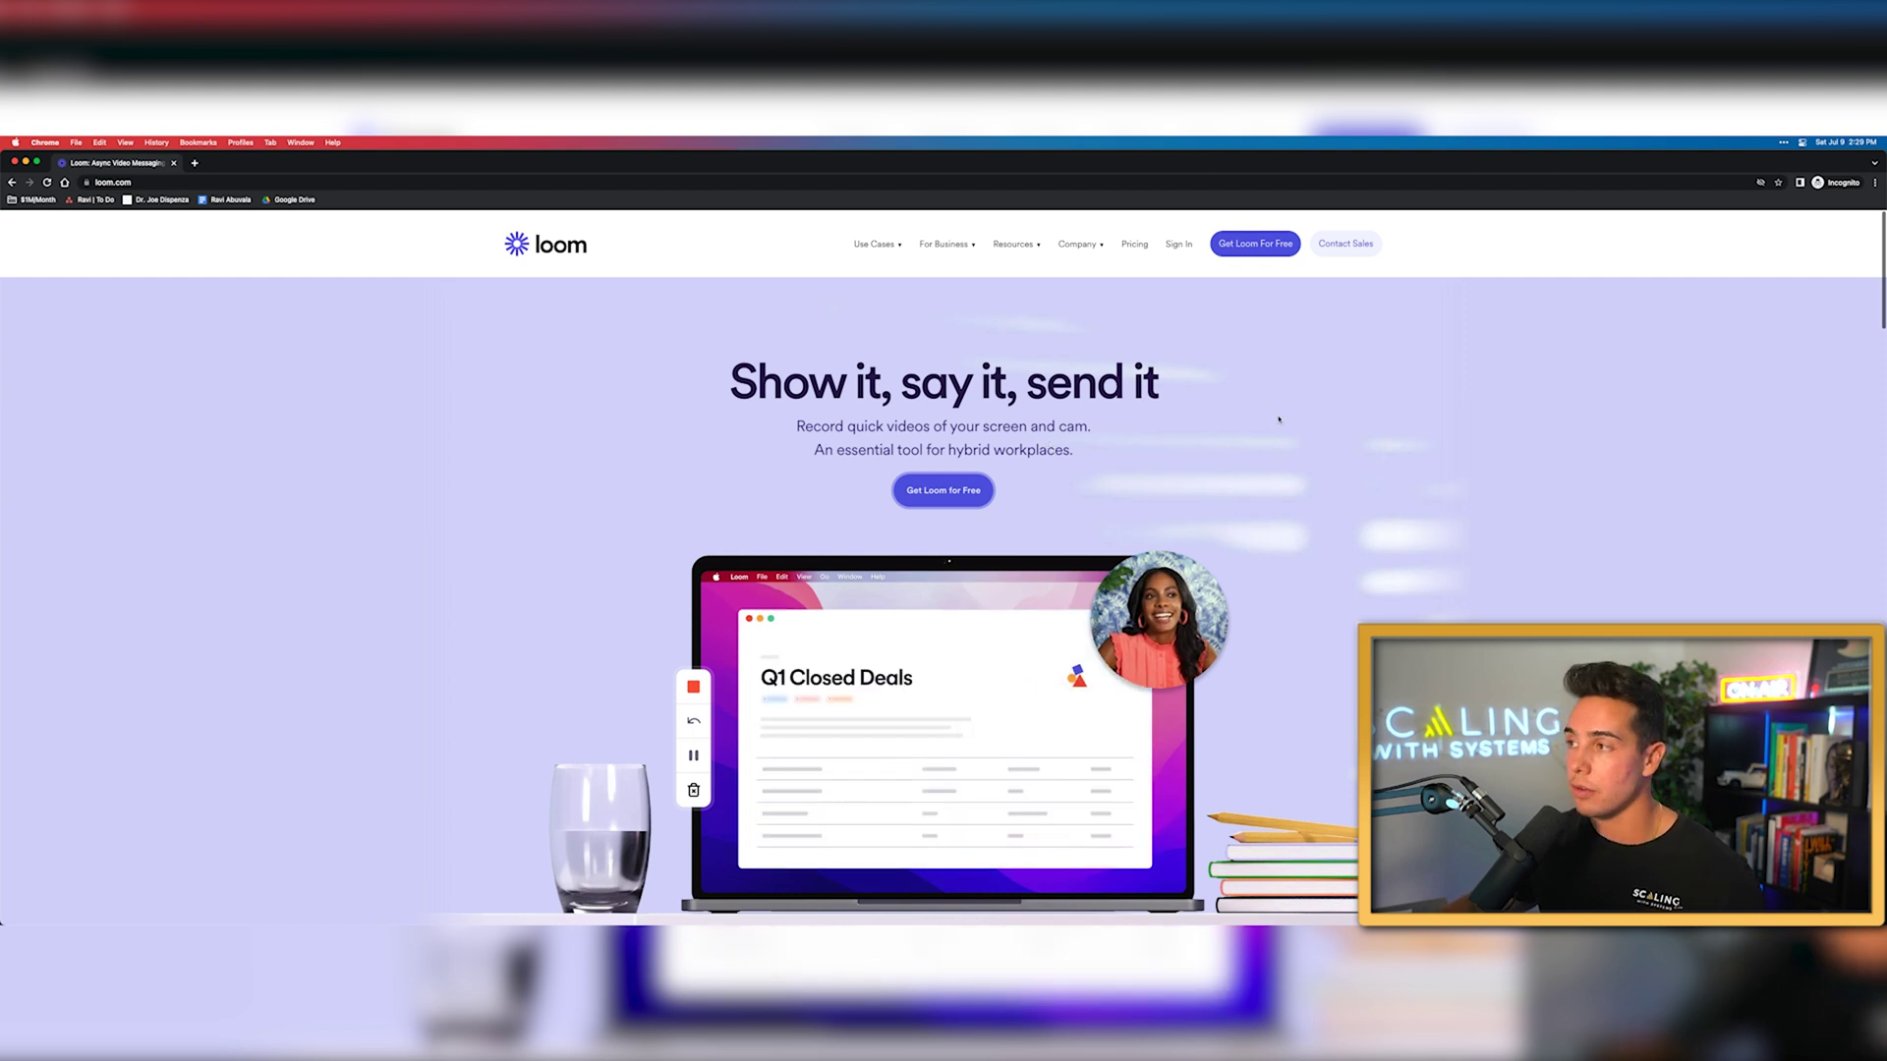
View the Get Loom For Free signup page, then close it to return to the Library
{"action": "left_click", "coordinate": [1255, 244]}
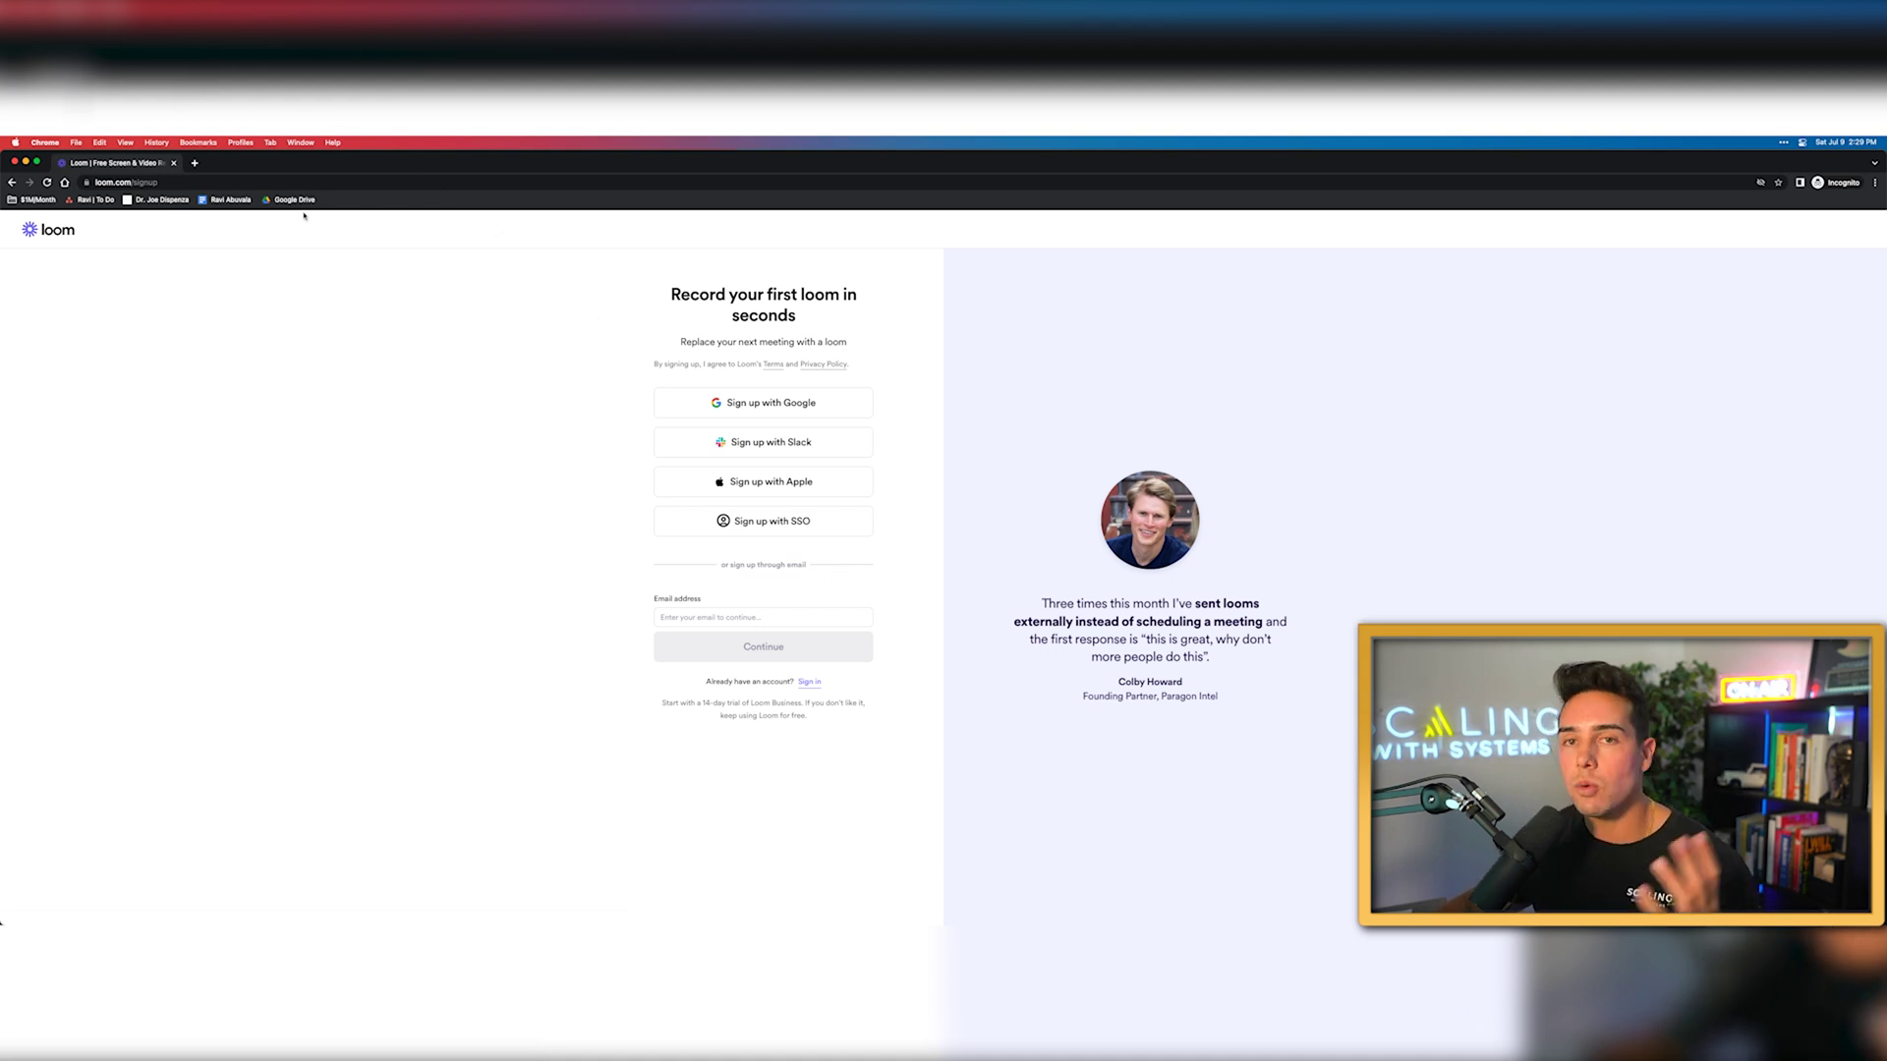
{"action": "left_click", "coordinate": [171, 164]}
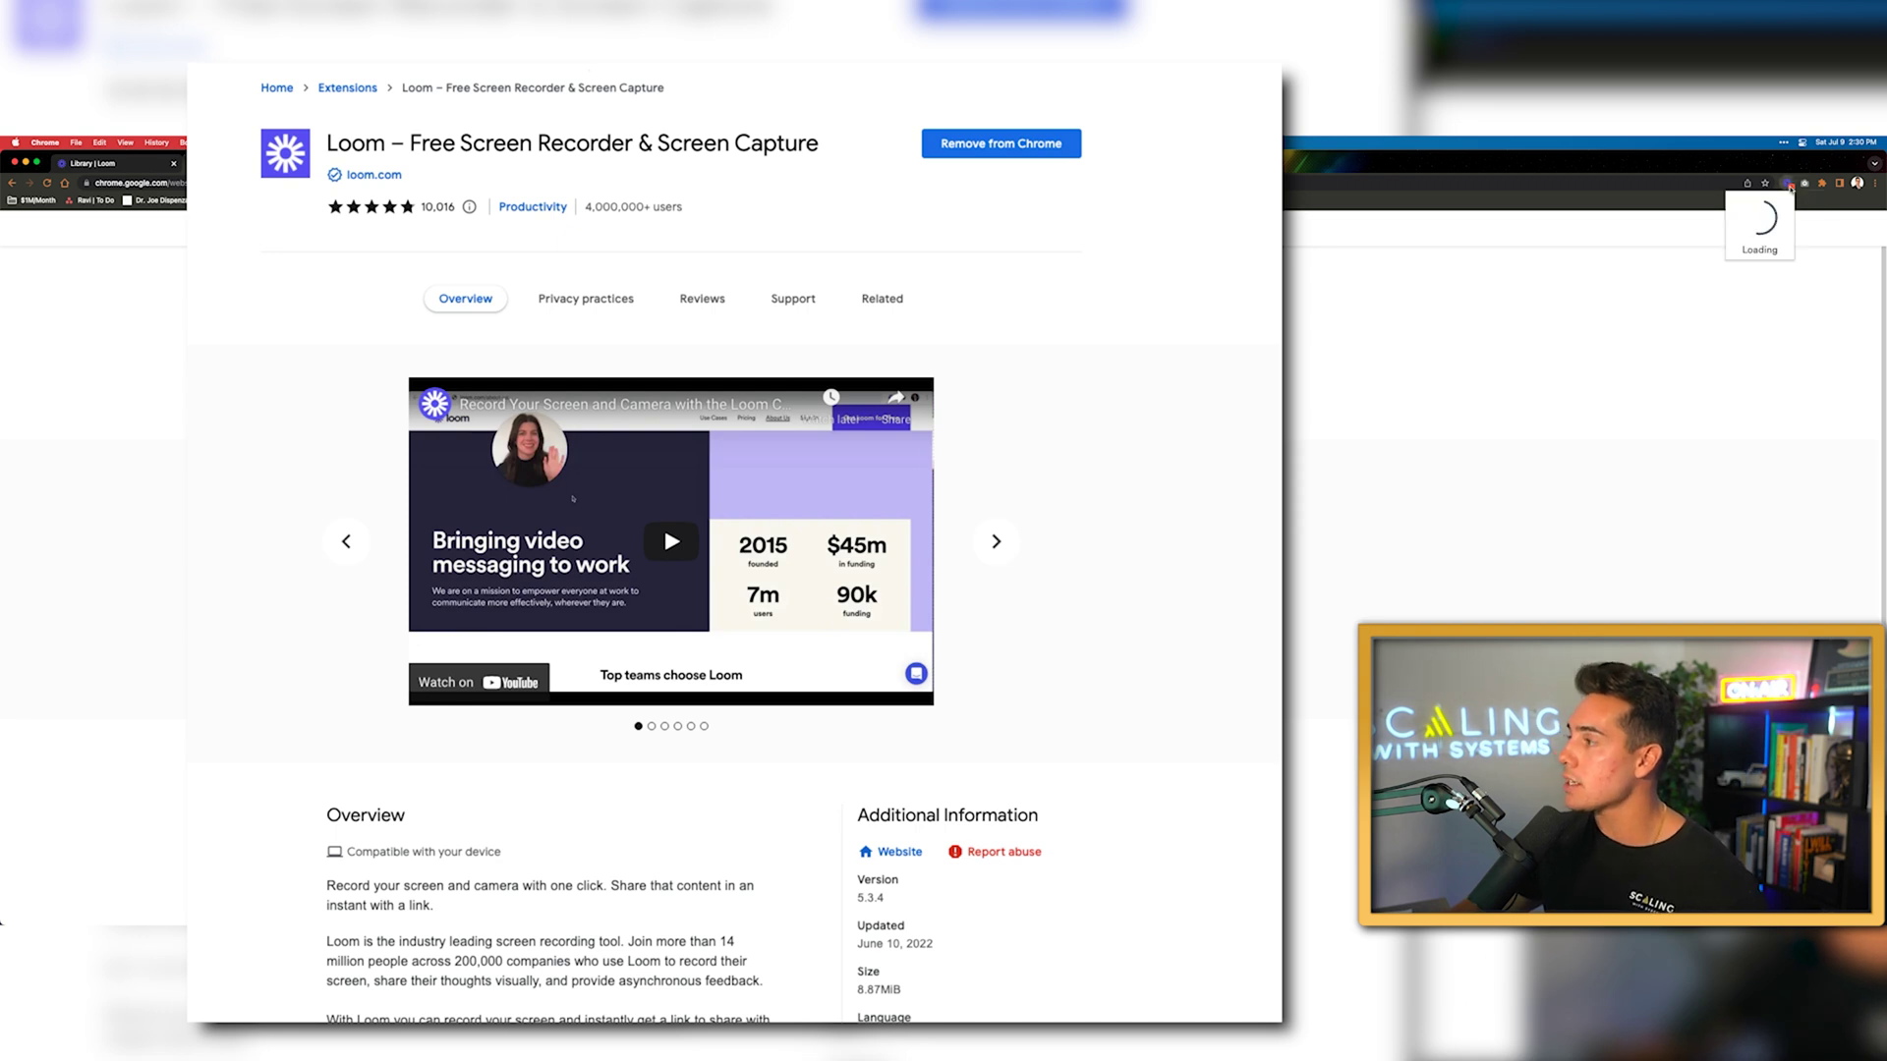
Launch the Loom recorder canvas from the Chrome toolbar extension, set to Screen and Camera, Full Desktop
{"action": "left_click", "coordinate": [1790, 184]}
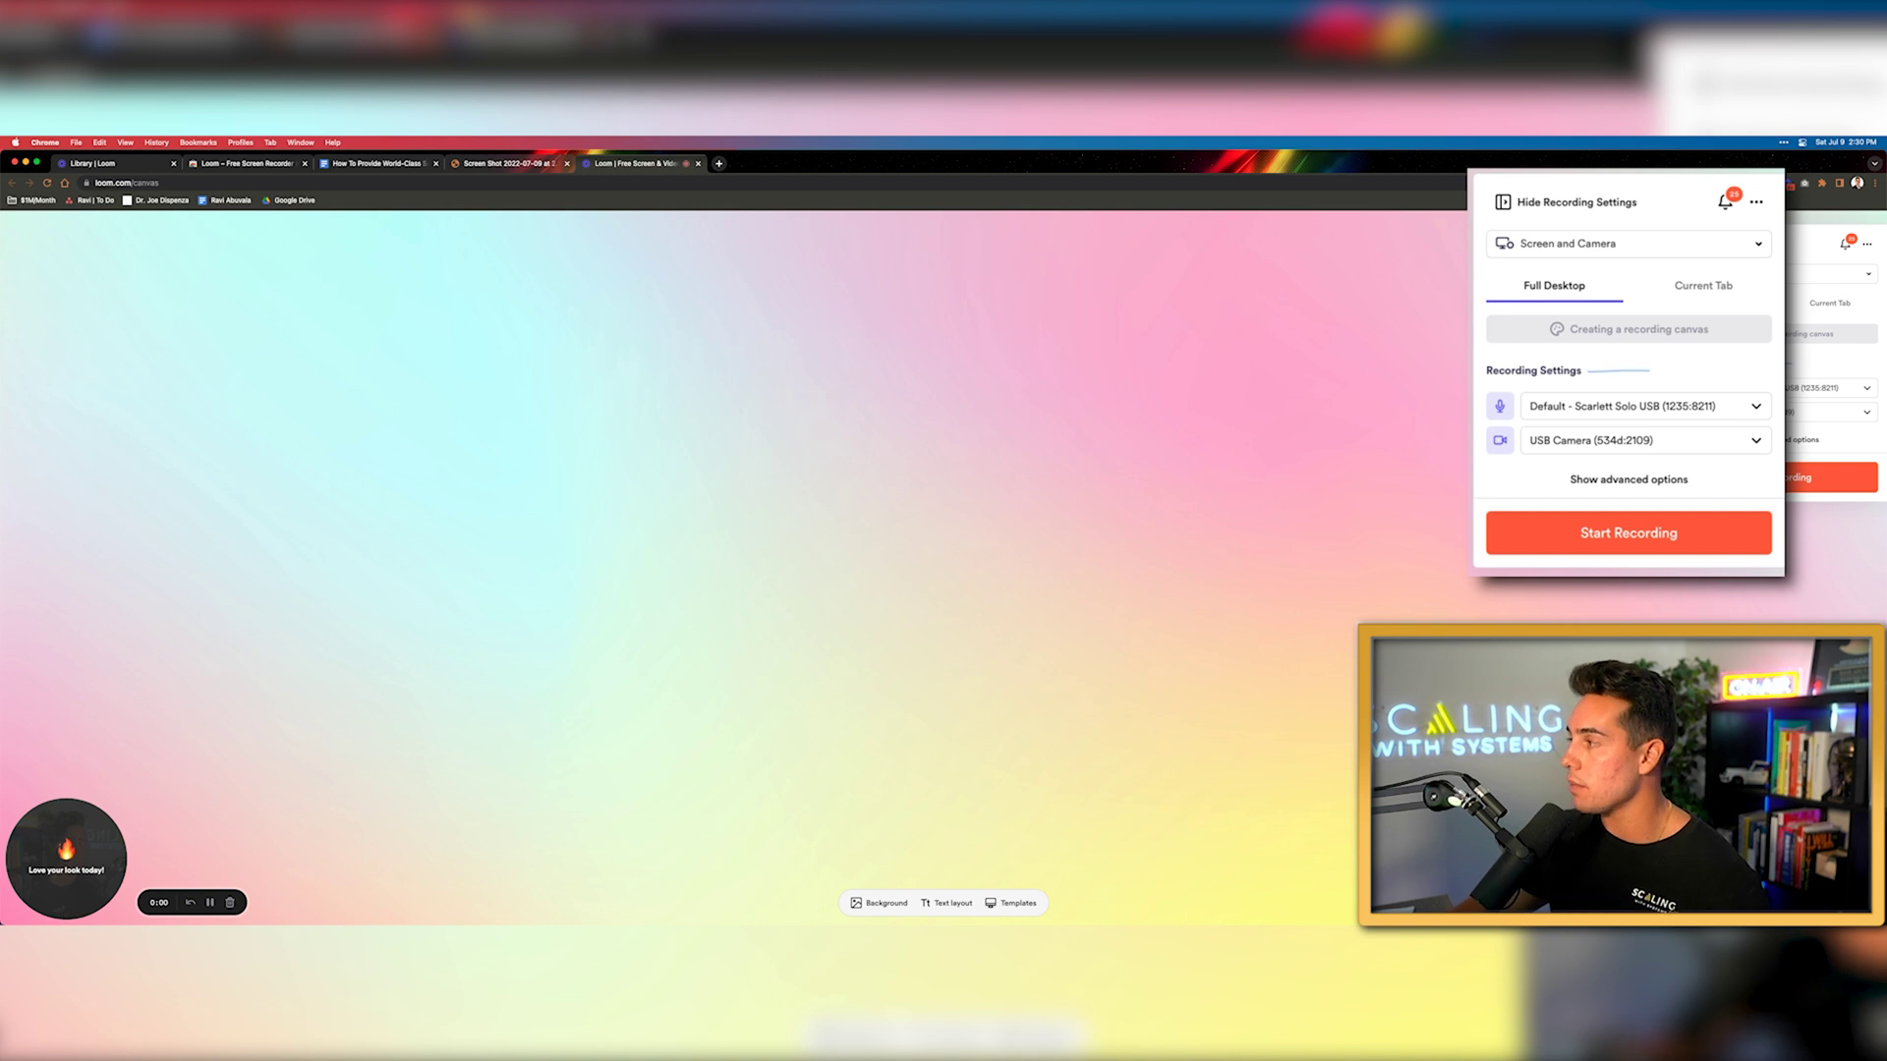
Try Screen and Camera and Screen Only, reposition the camera bubble, then settle on Camera Only
{"action": "left_click", "coordinate": [1550, 250]}
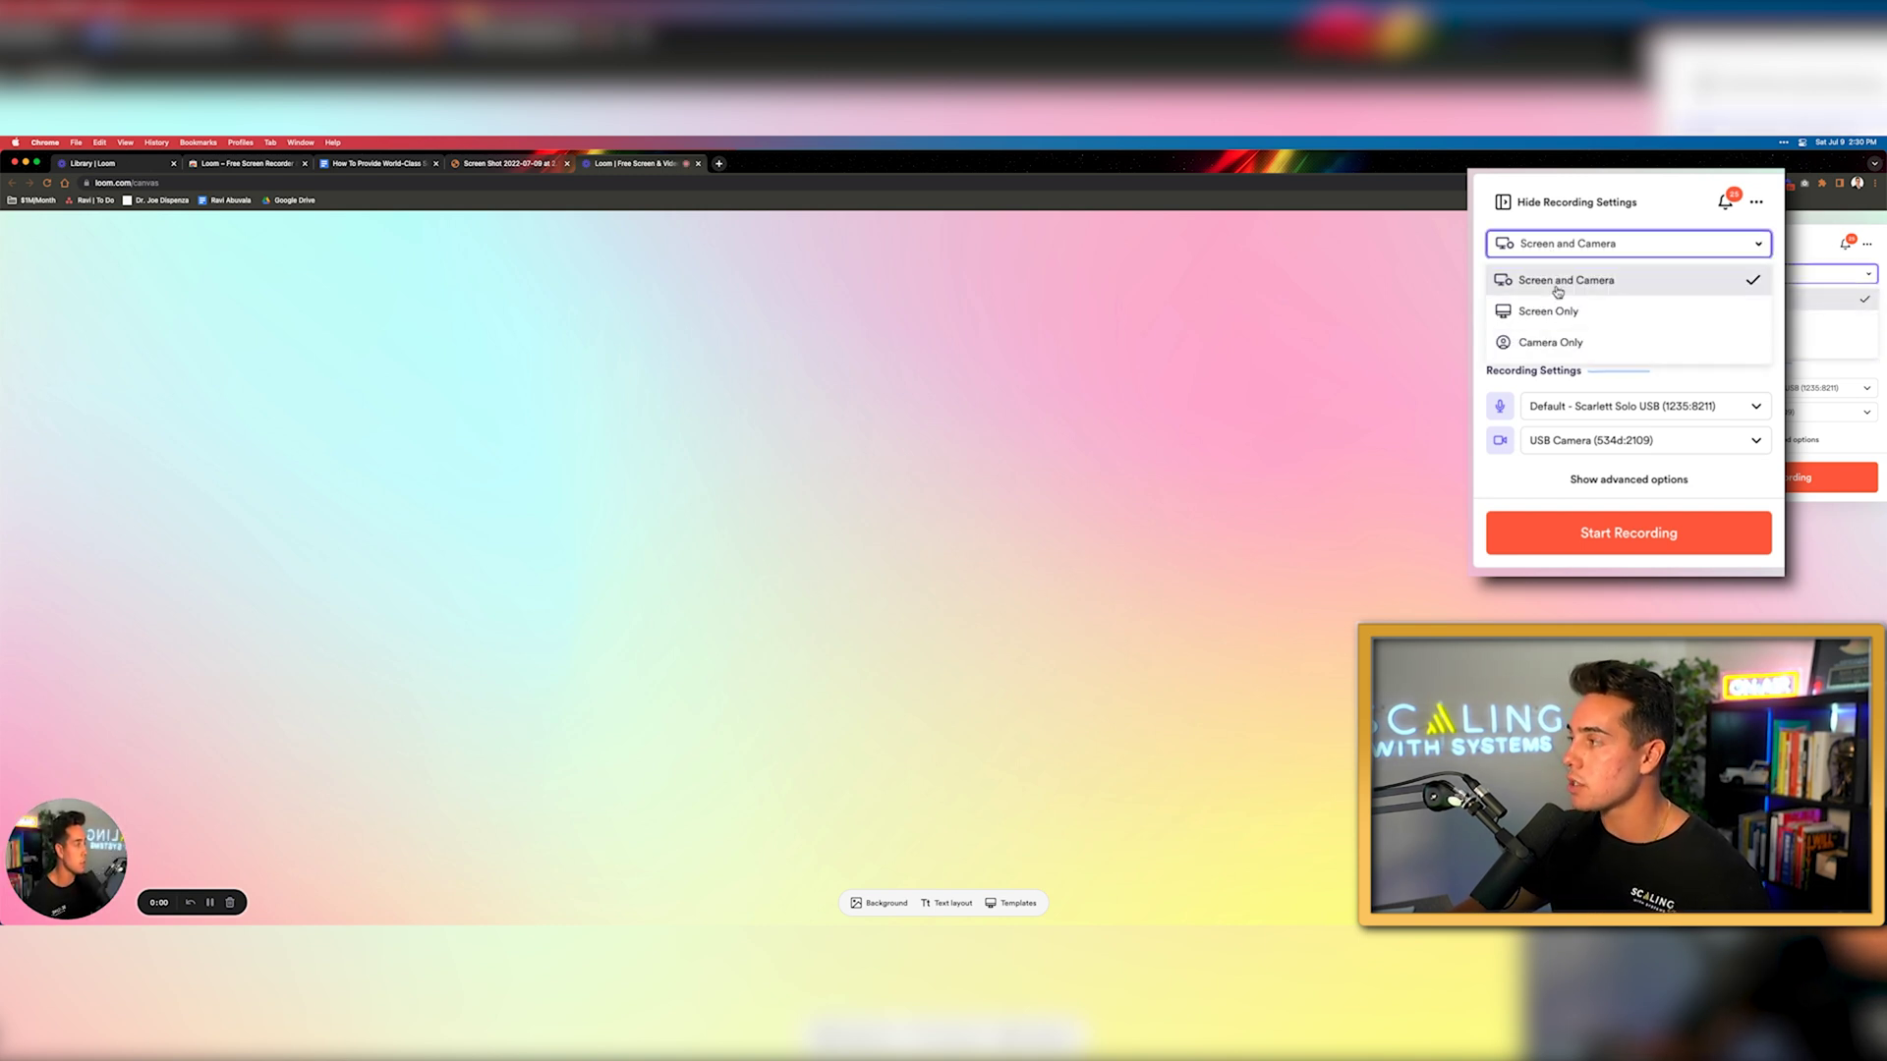
{"action": "left_click", "coordinate": [1558, 292]}
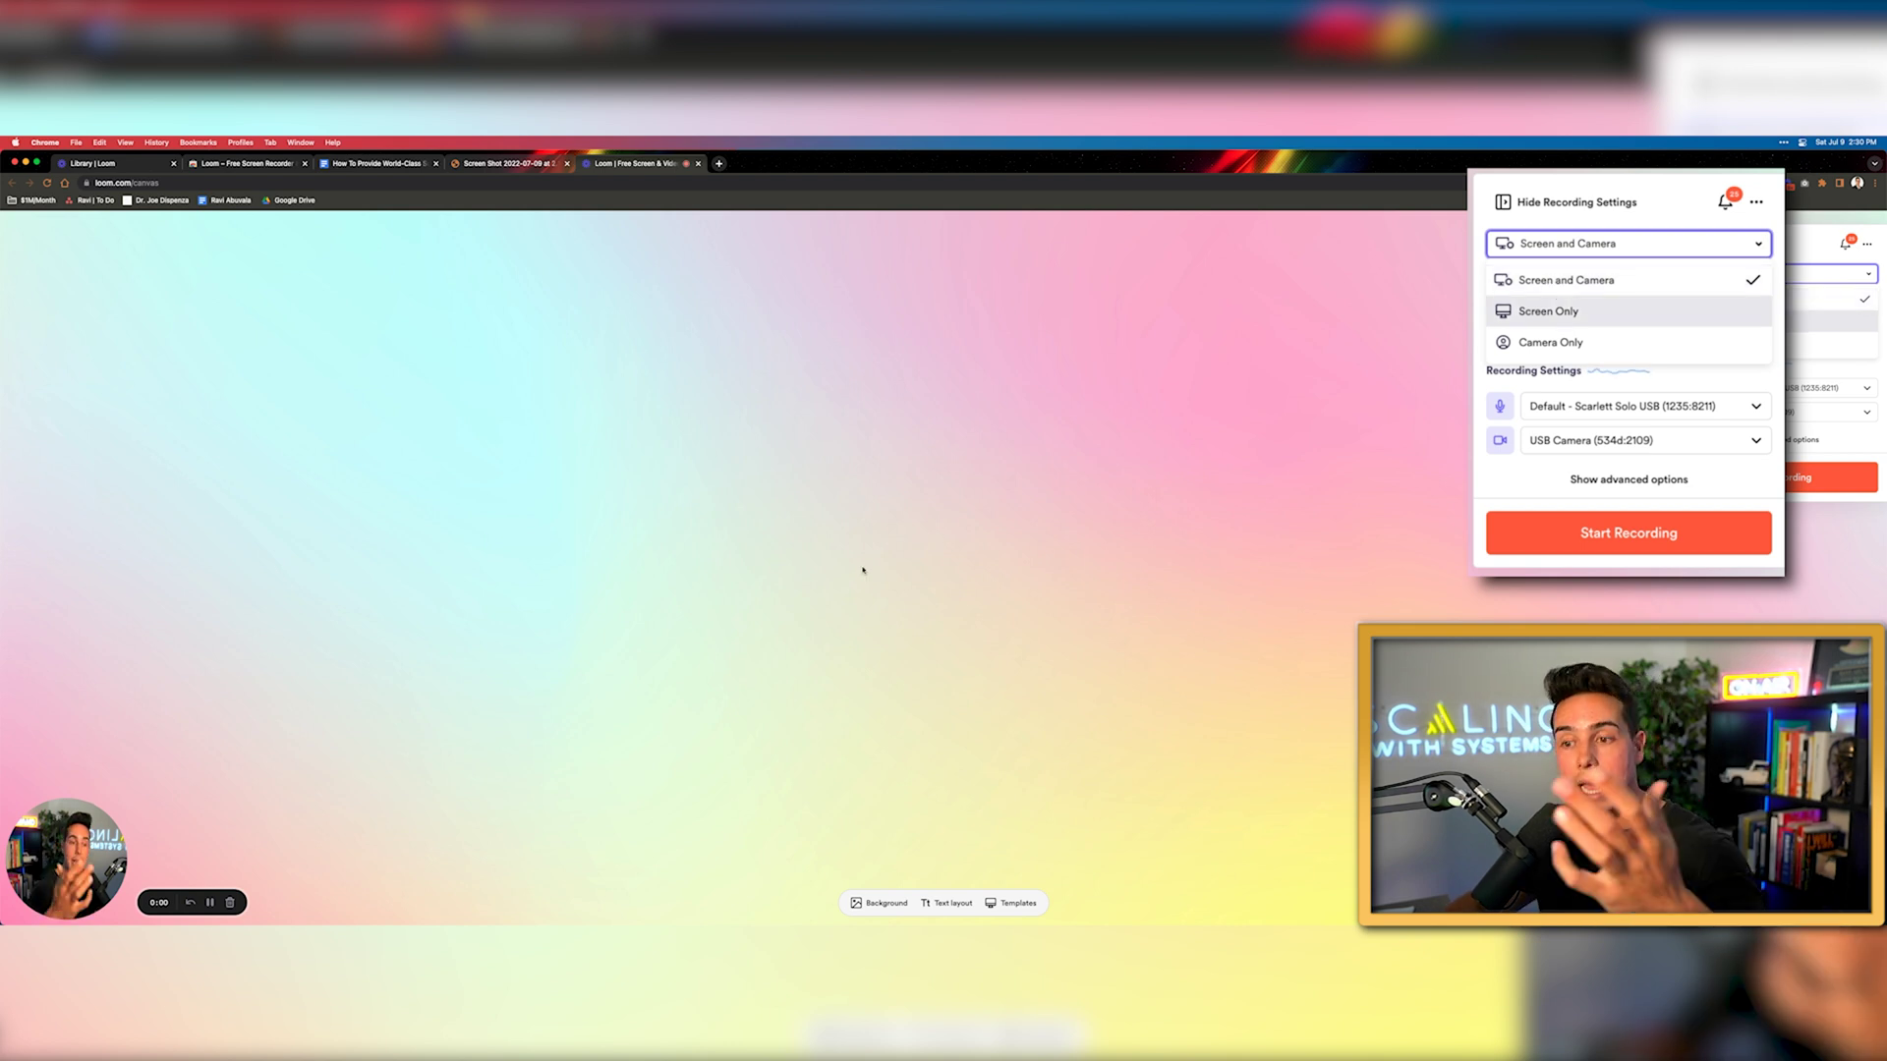
{"action": "left_click_drag", "start_coordinate": [79, 868], "coordinate": [25, 833]}
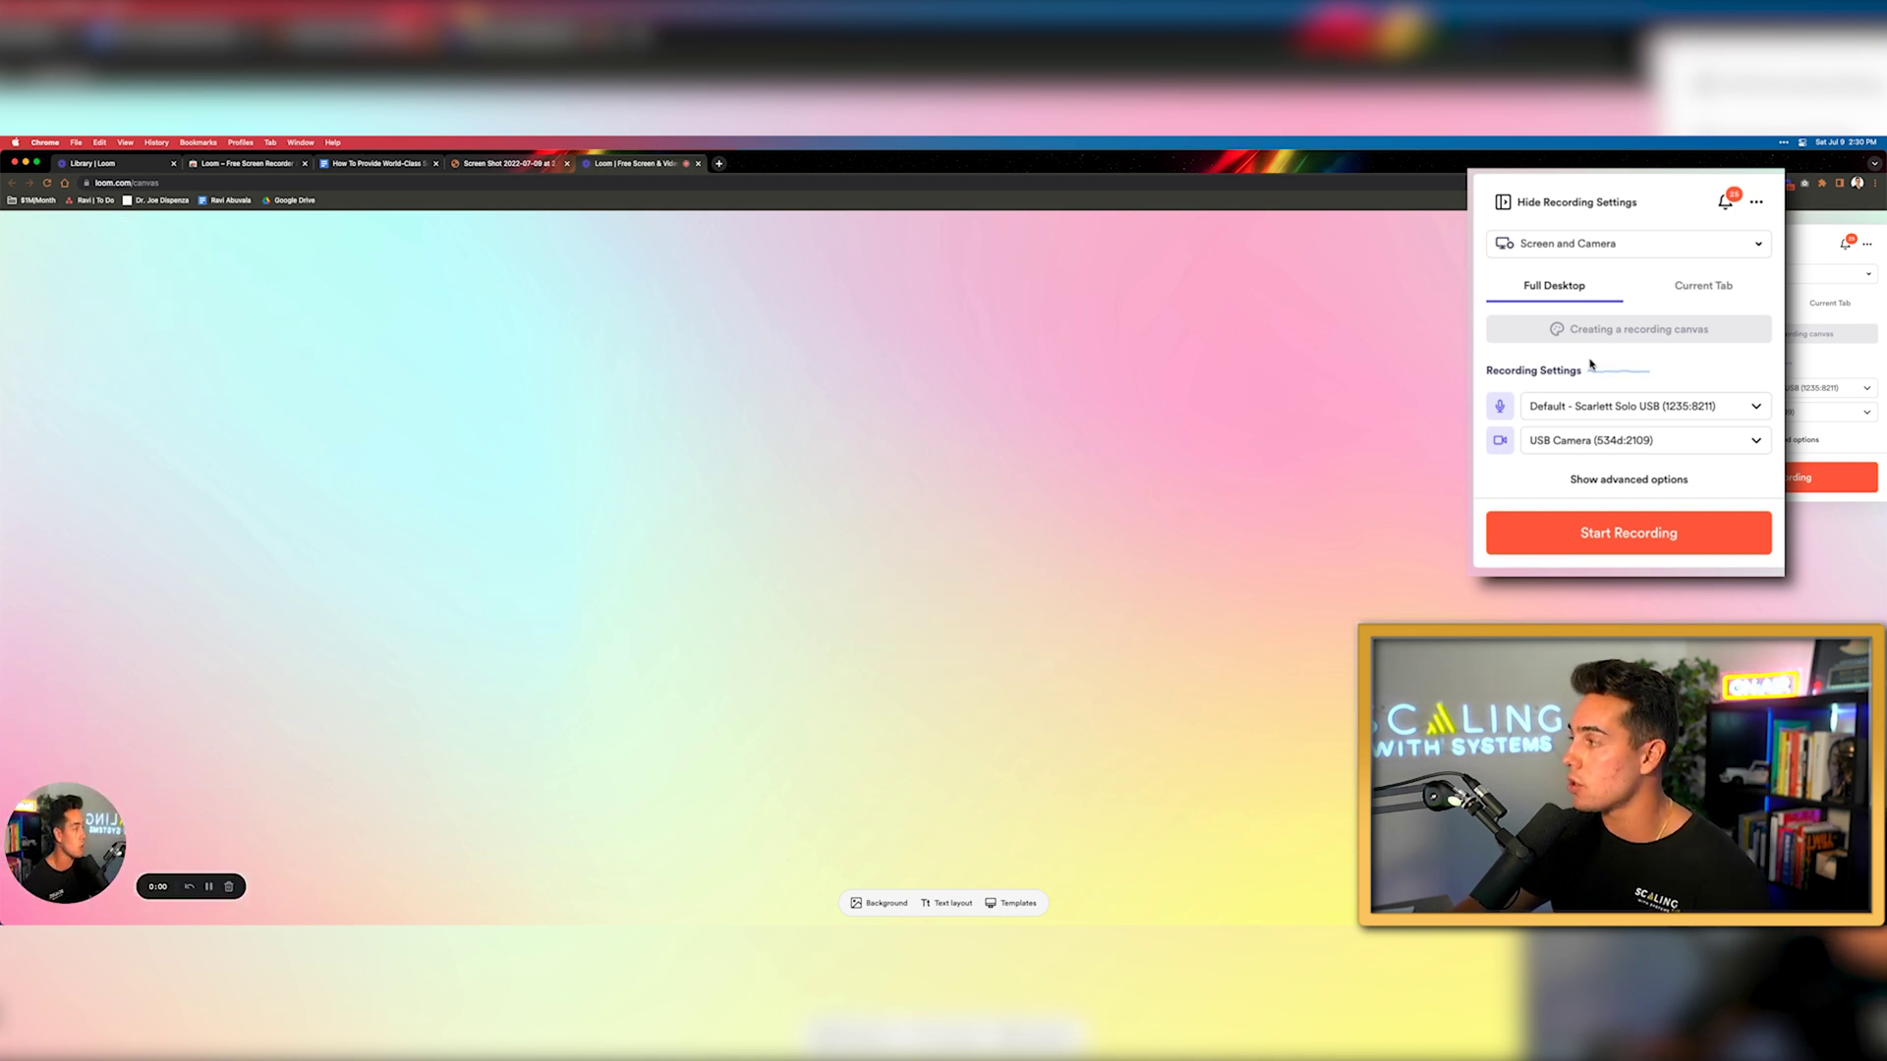
{"action": "left_click", "coordinate": [1597, 247]}
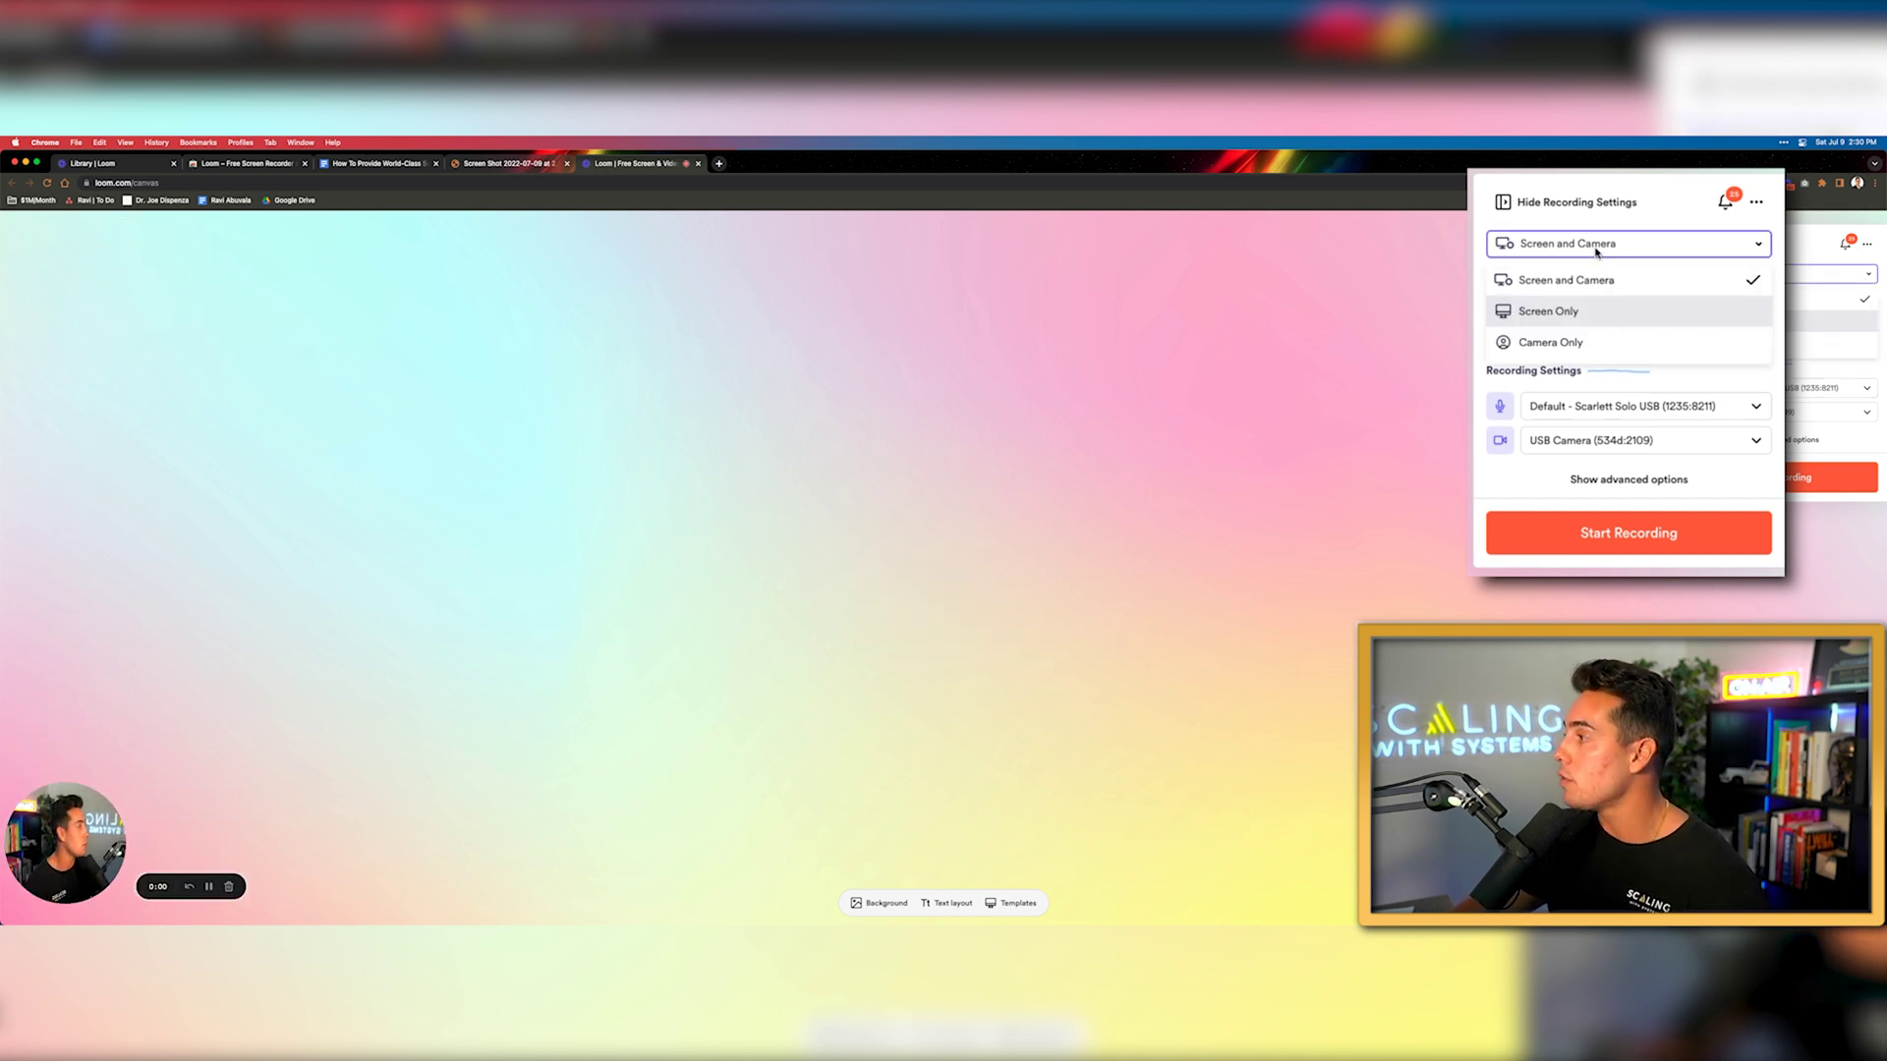
{"action": "left_click", "coordinate": [1559, 325]}
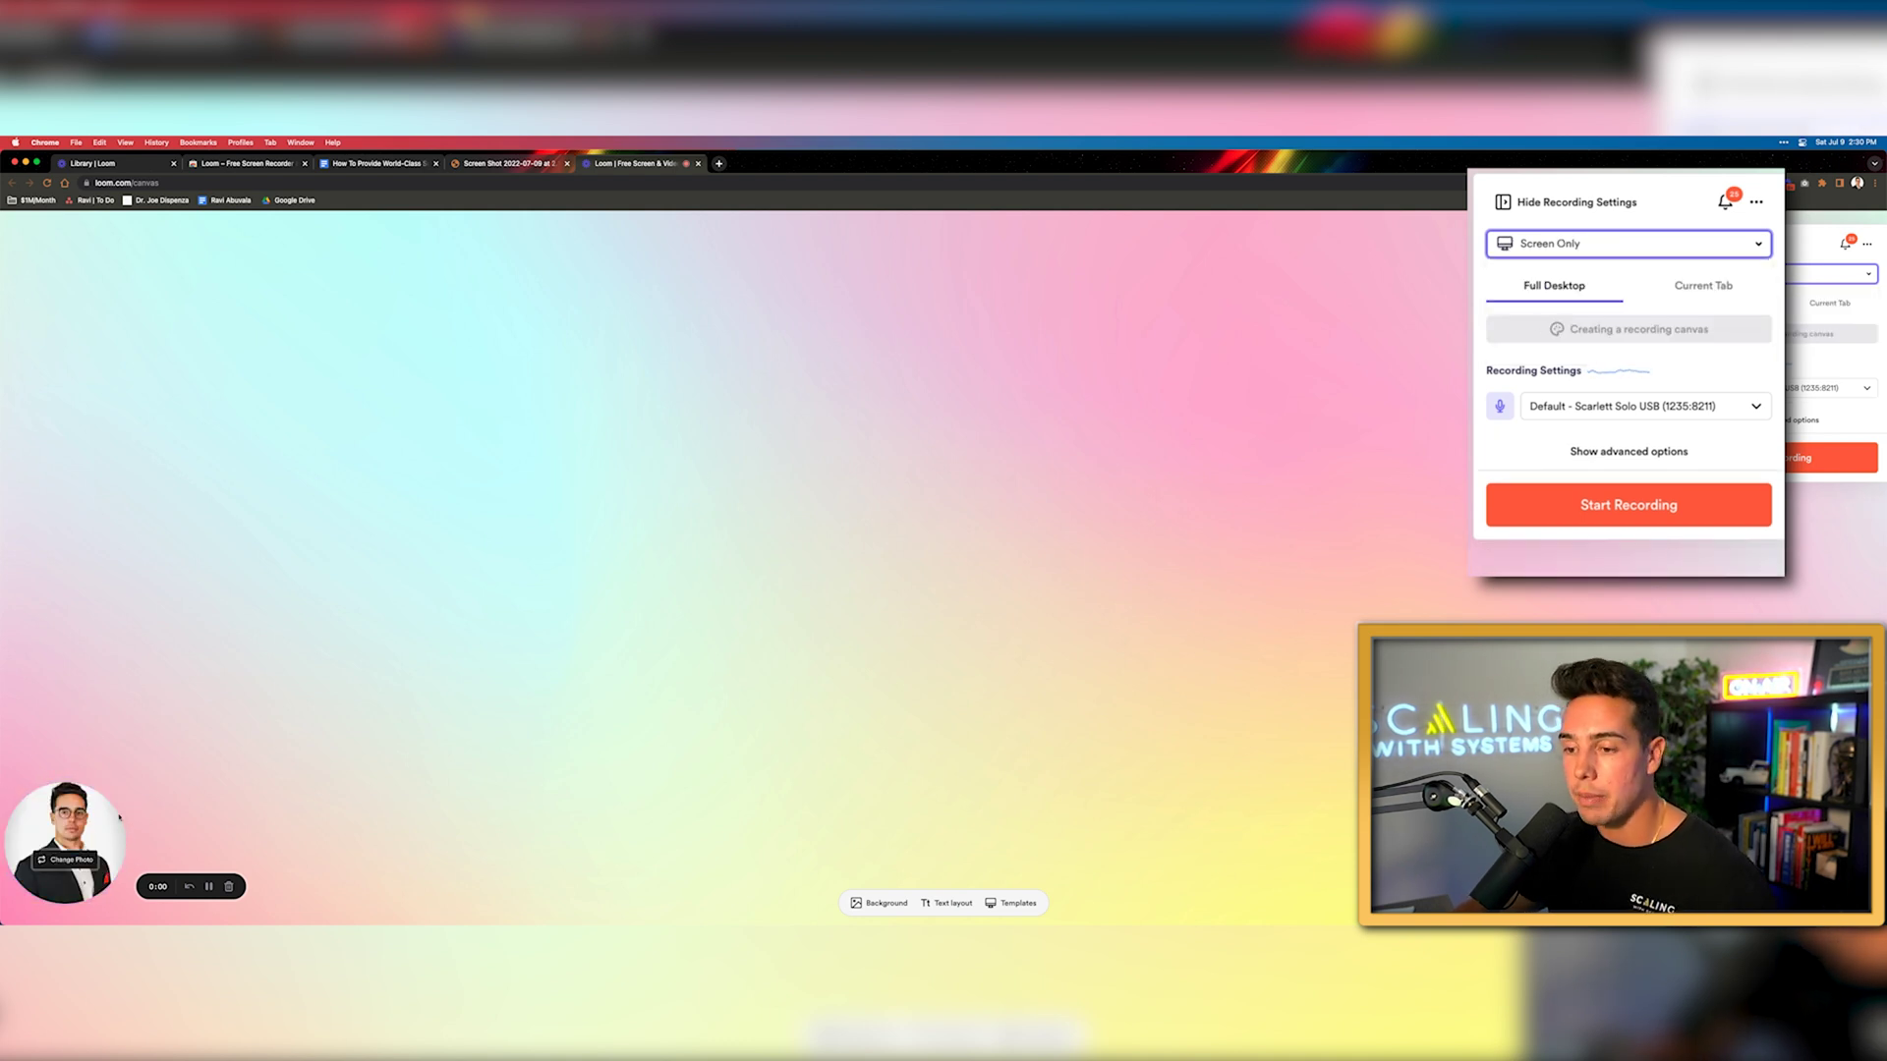
{"action": "left_click", "coordinate": [1520, 240]}
{"action": "left_click", "coordinate": [1506, 346]}
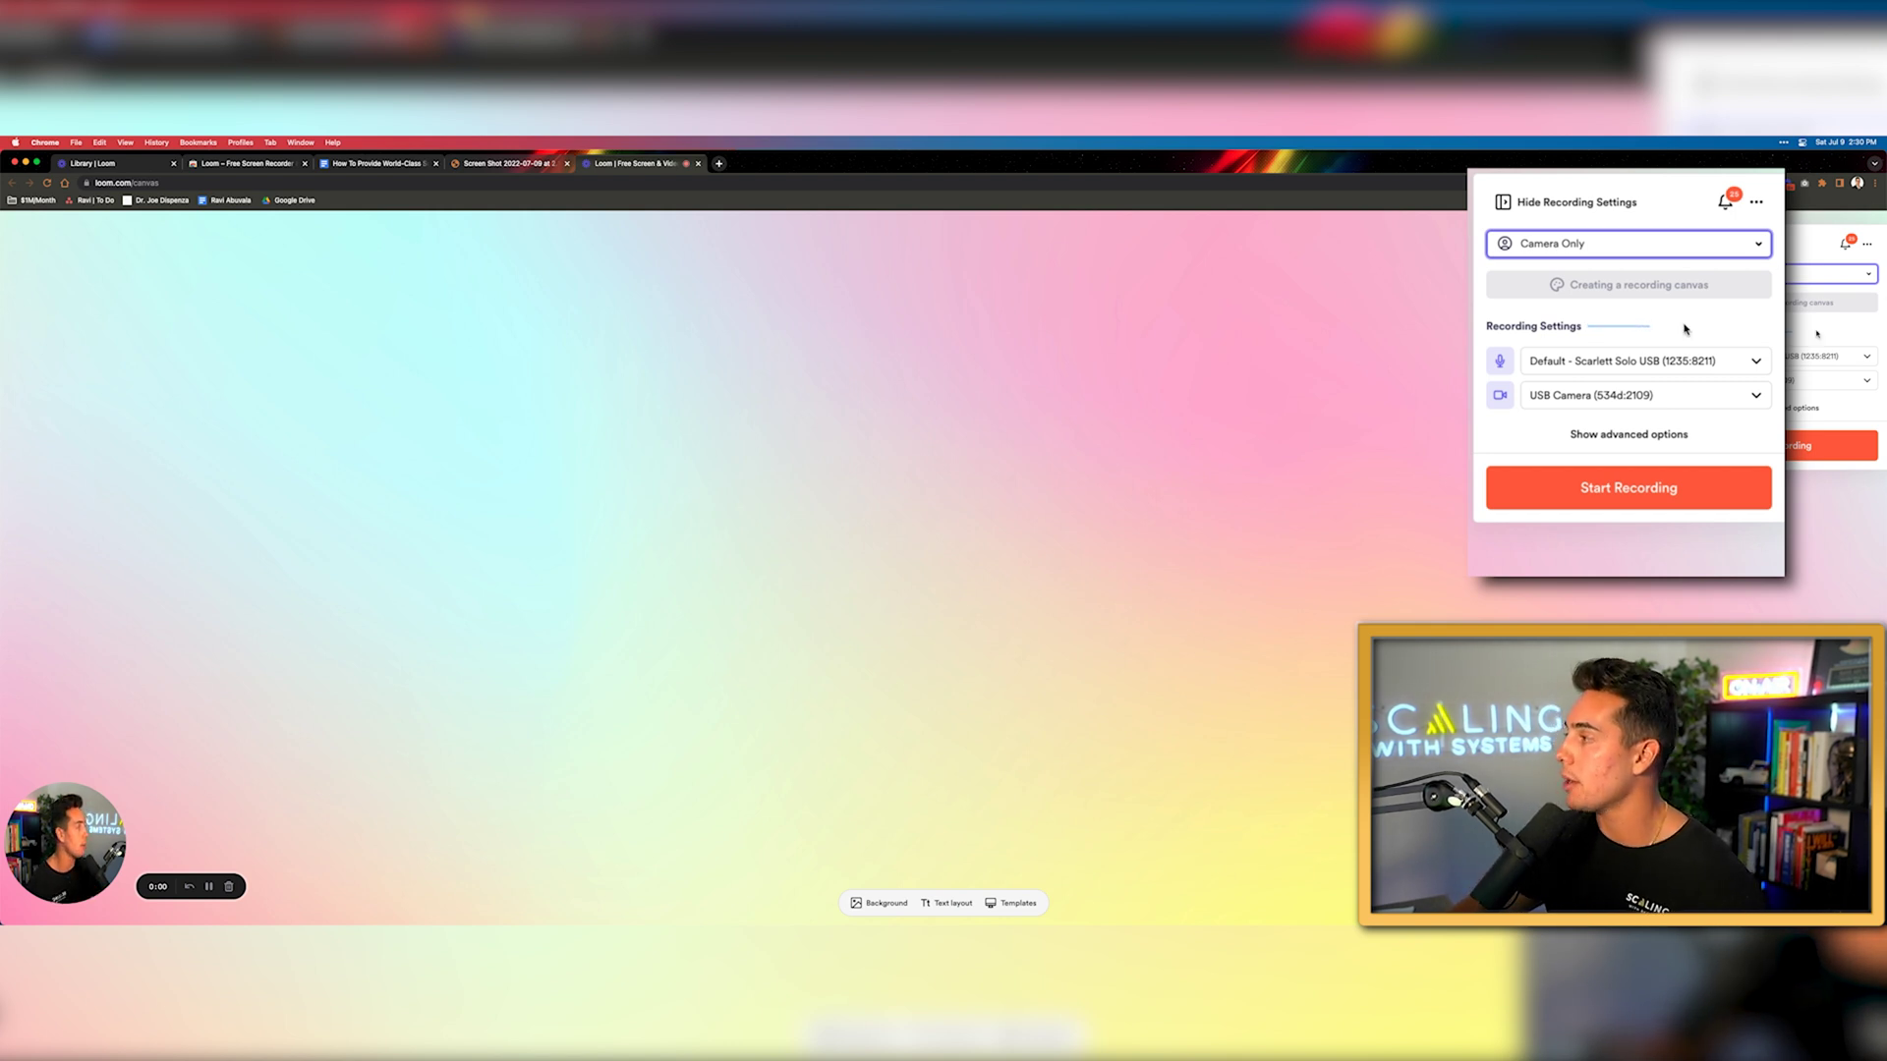
{"action": "left_click", "coordinate": [1603, 243]}
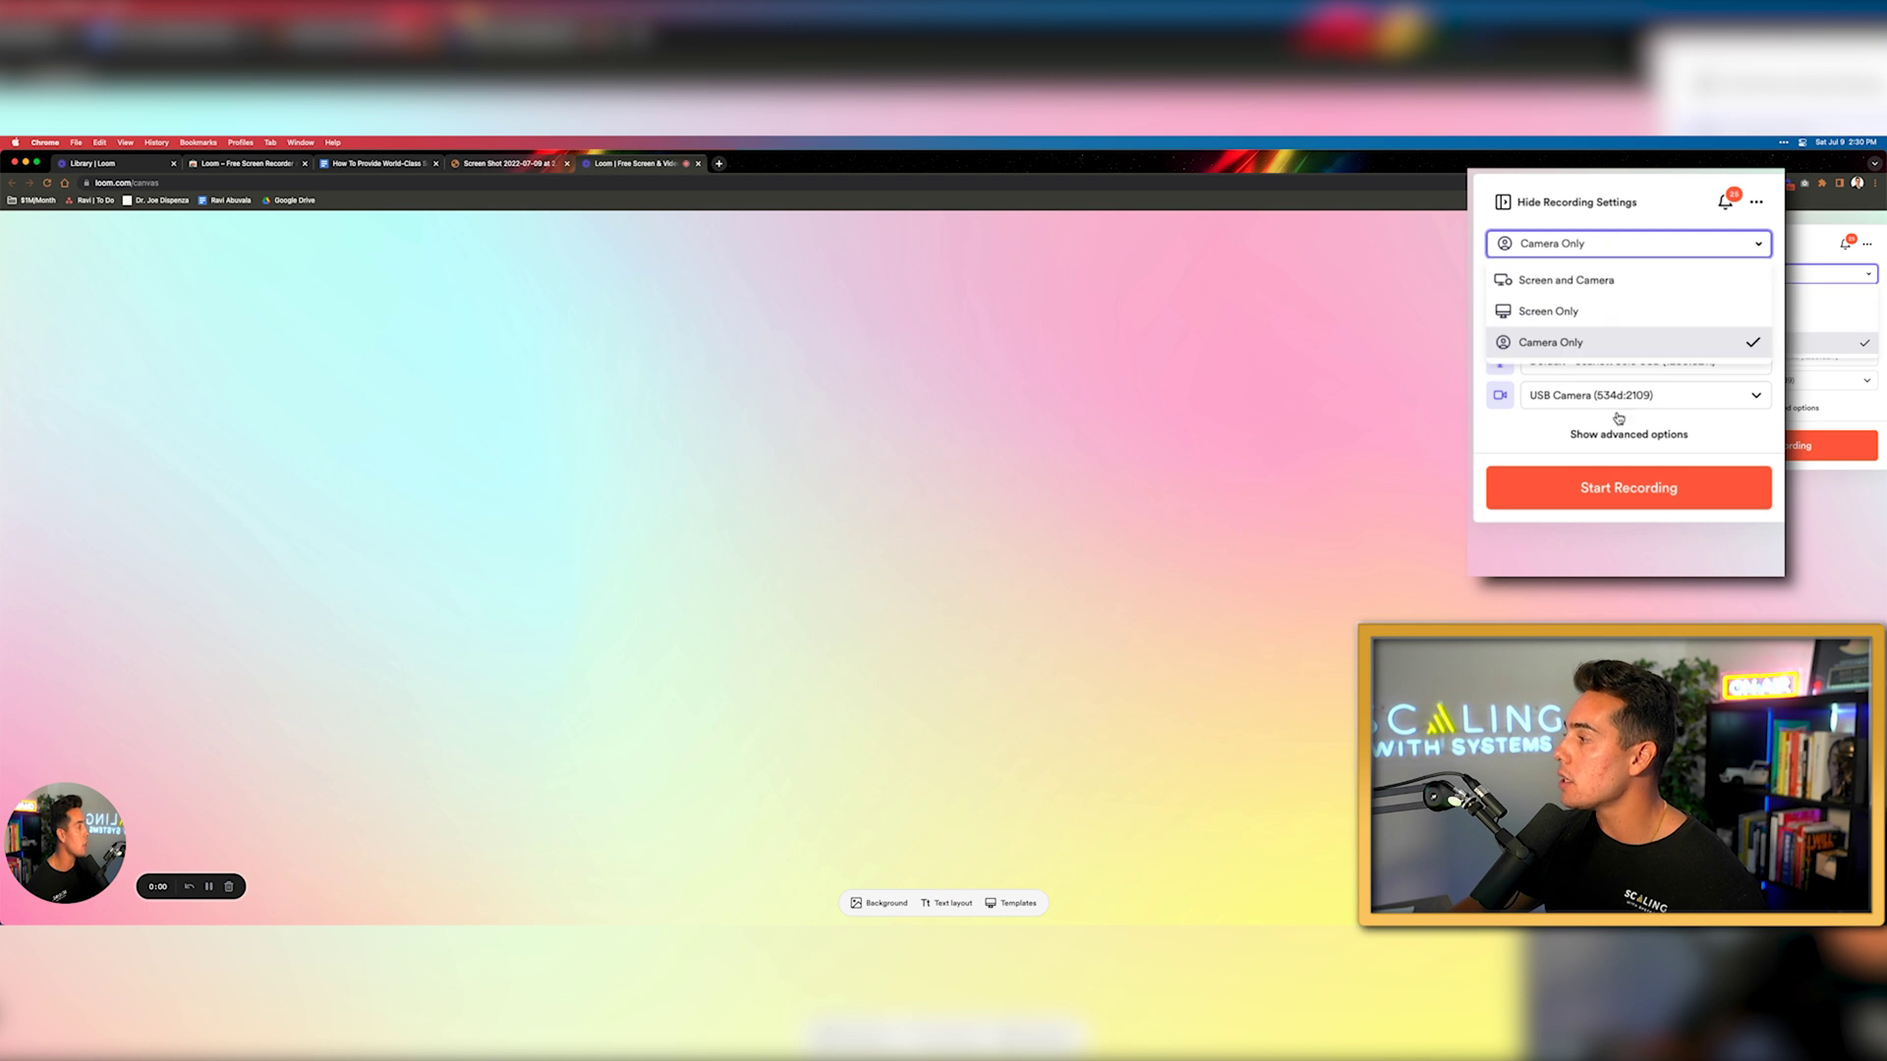
{"action": "left_click", "coordinate": [1622, 433]}
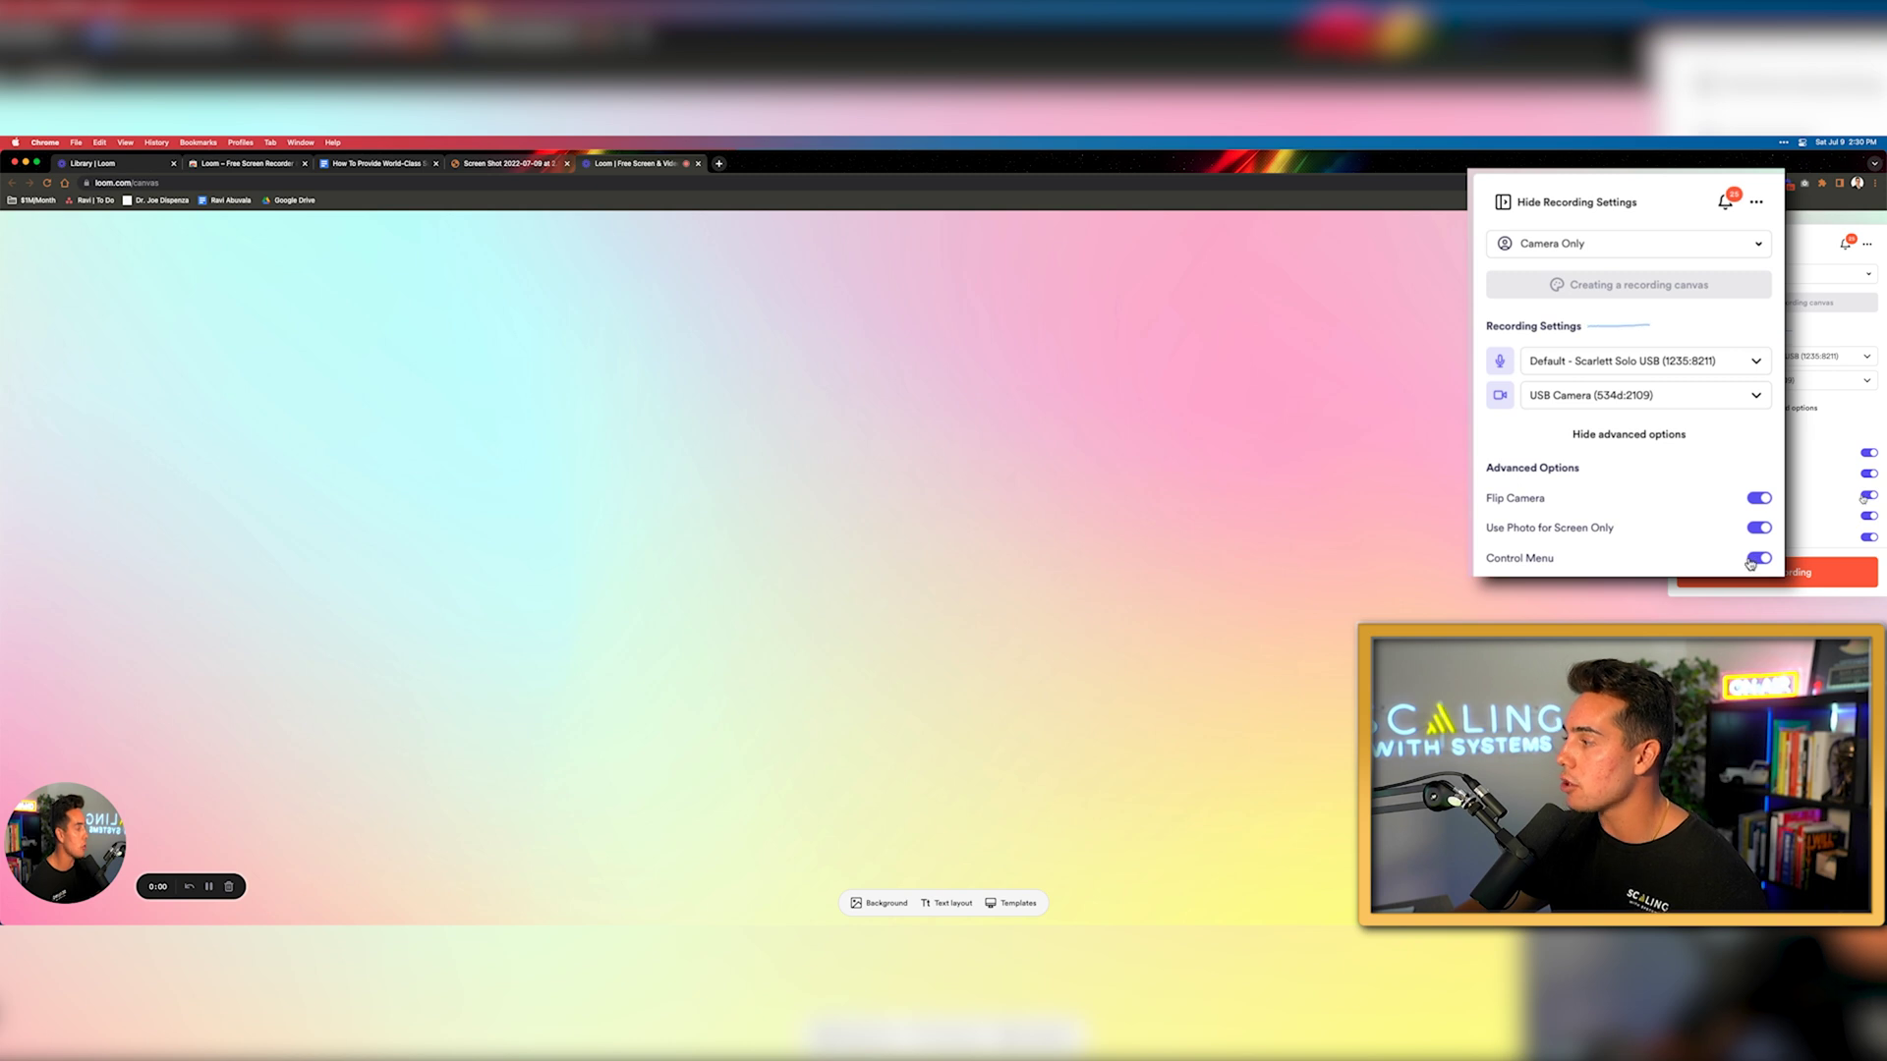
{"action": "left_click", "coordinate": [1752, 560]}
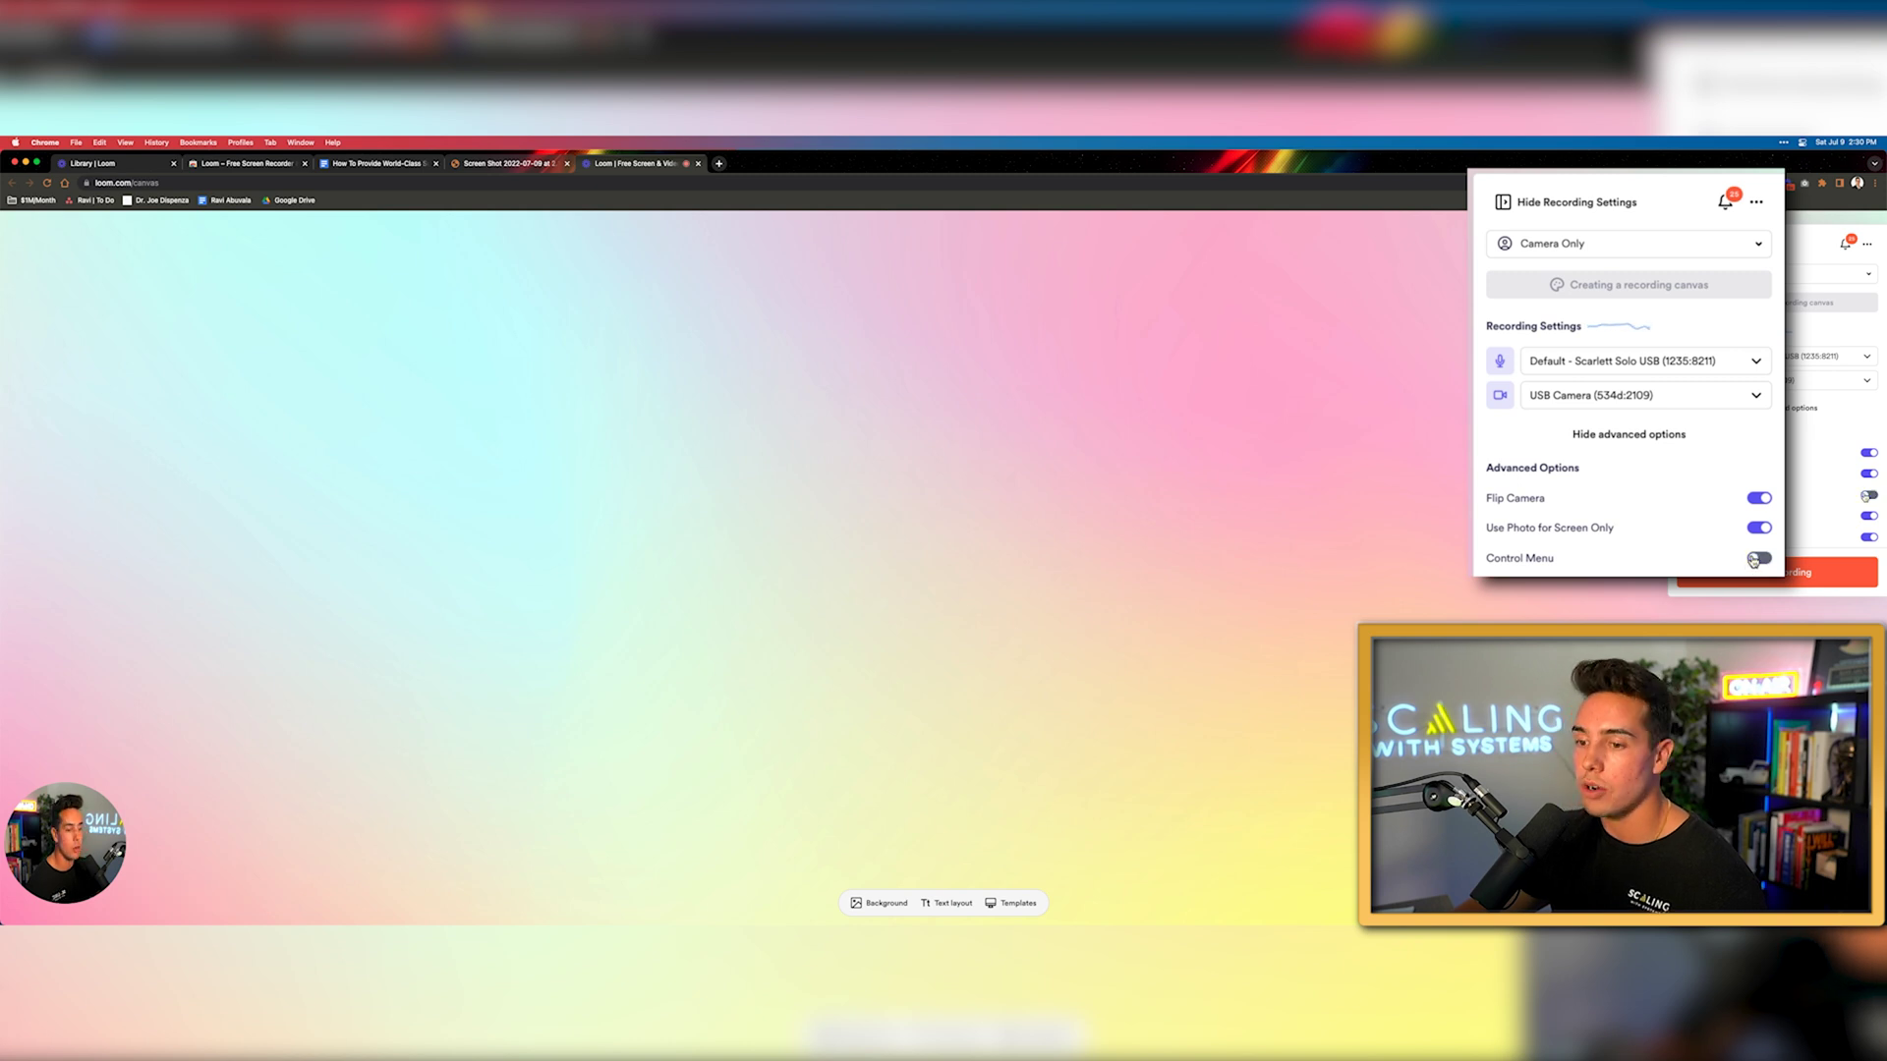
{"action": "left_click", "coordinate": [1657, 443]}
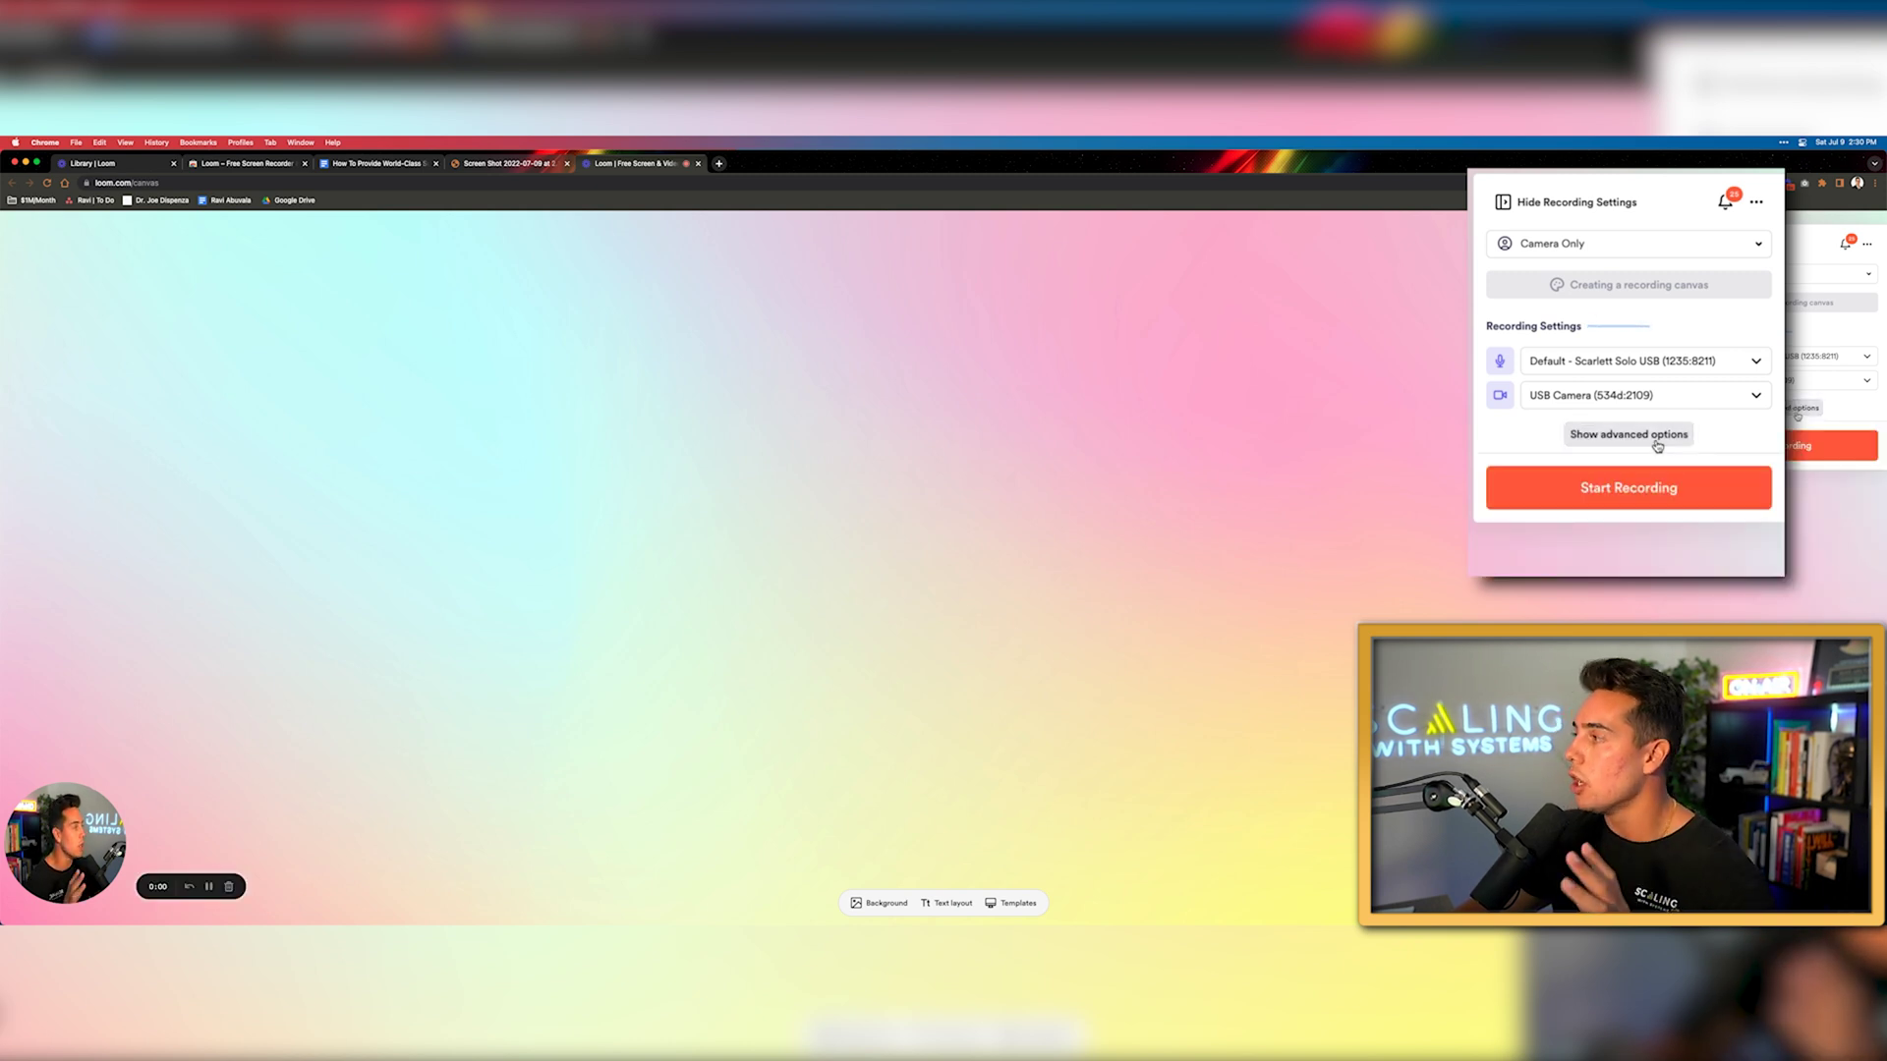
{"action": "left_click", "coordinate": [1639, 248]}
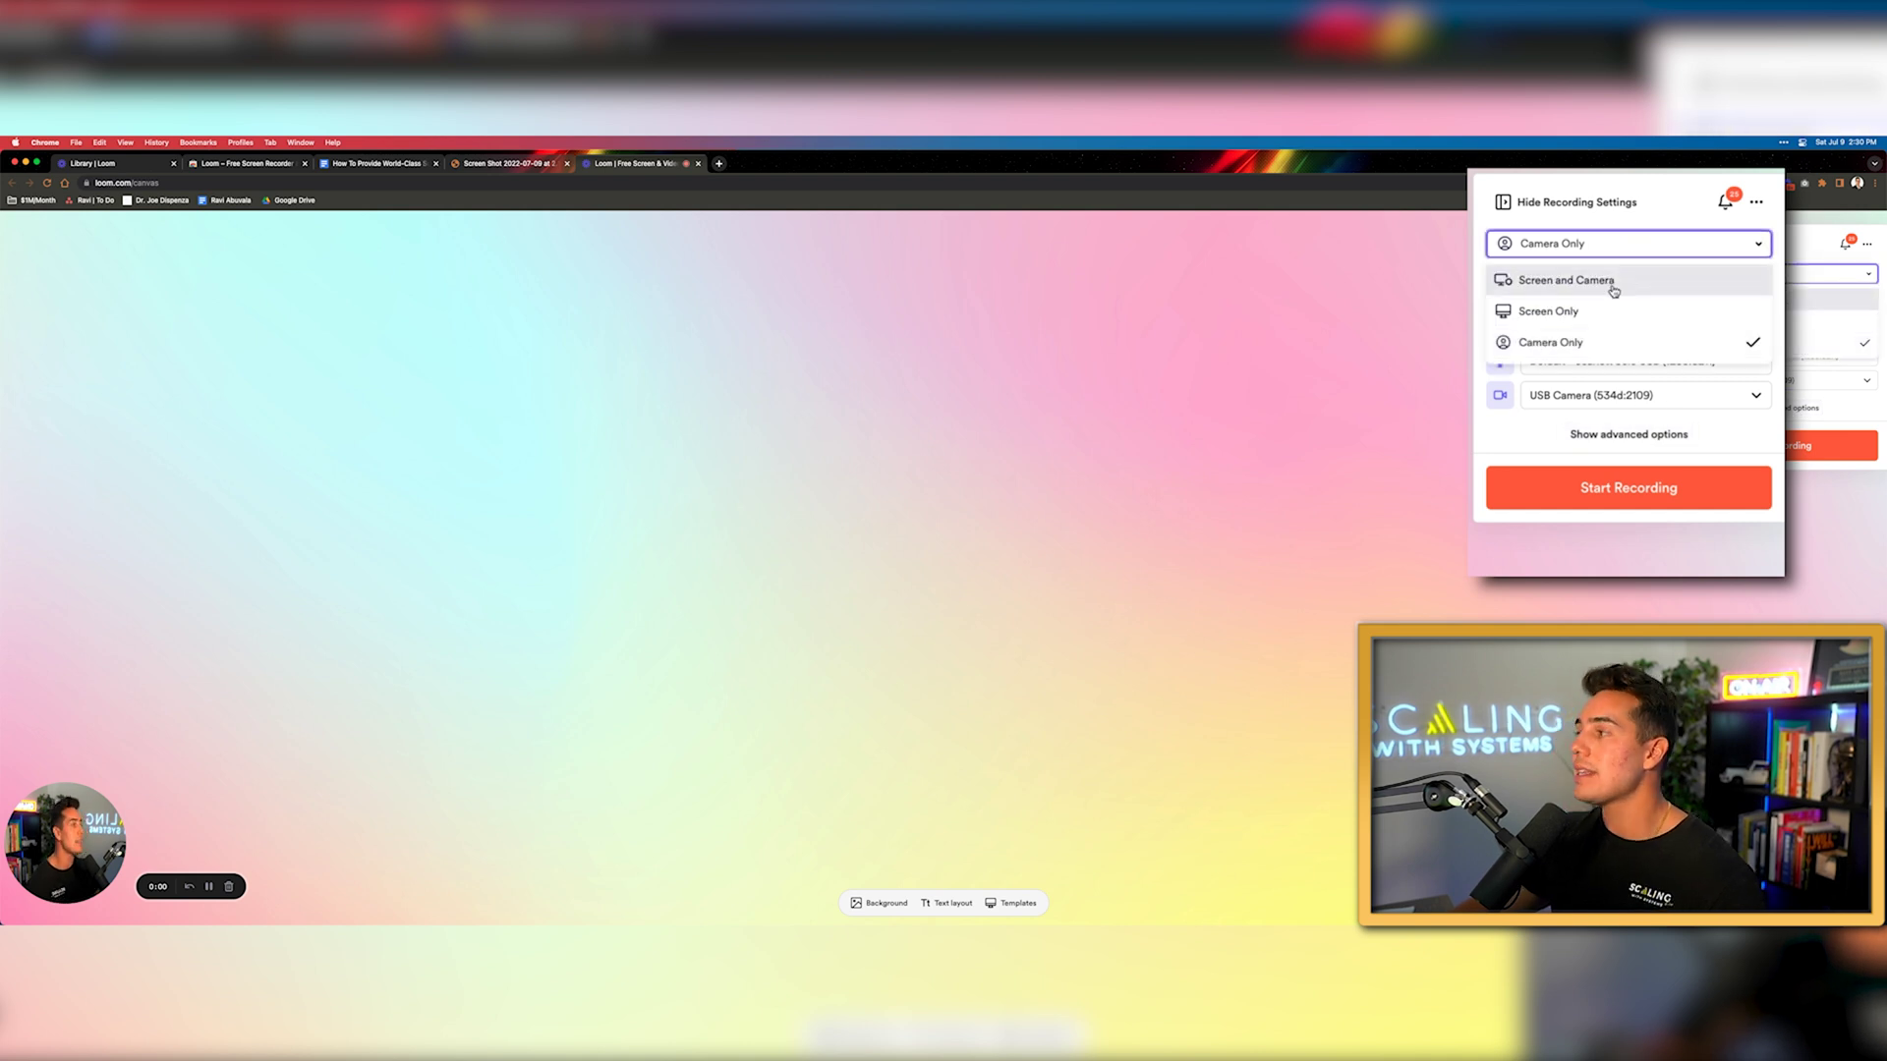
Switch to Screen Only with the small camera bubble and start a new recording
{"action": "left_click", "coordinate": [1599, 309]}
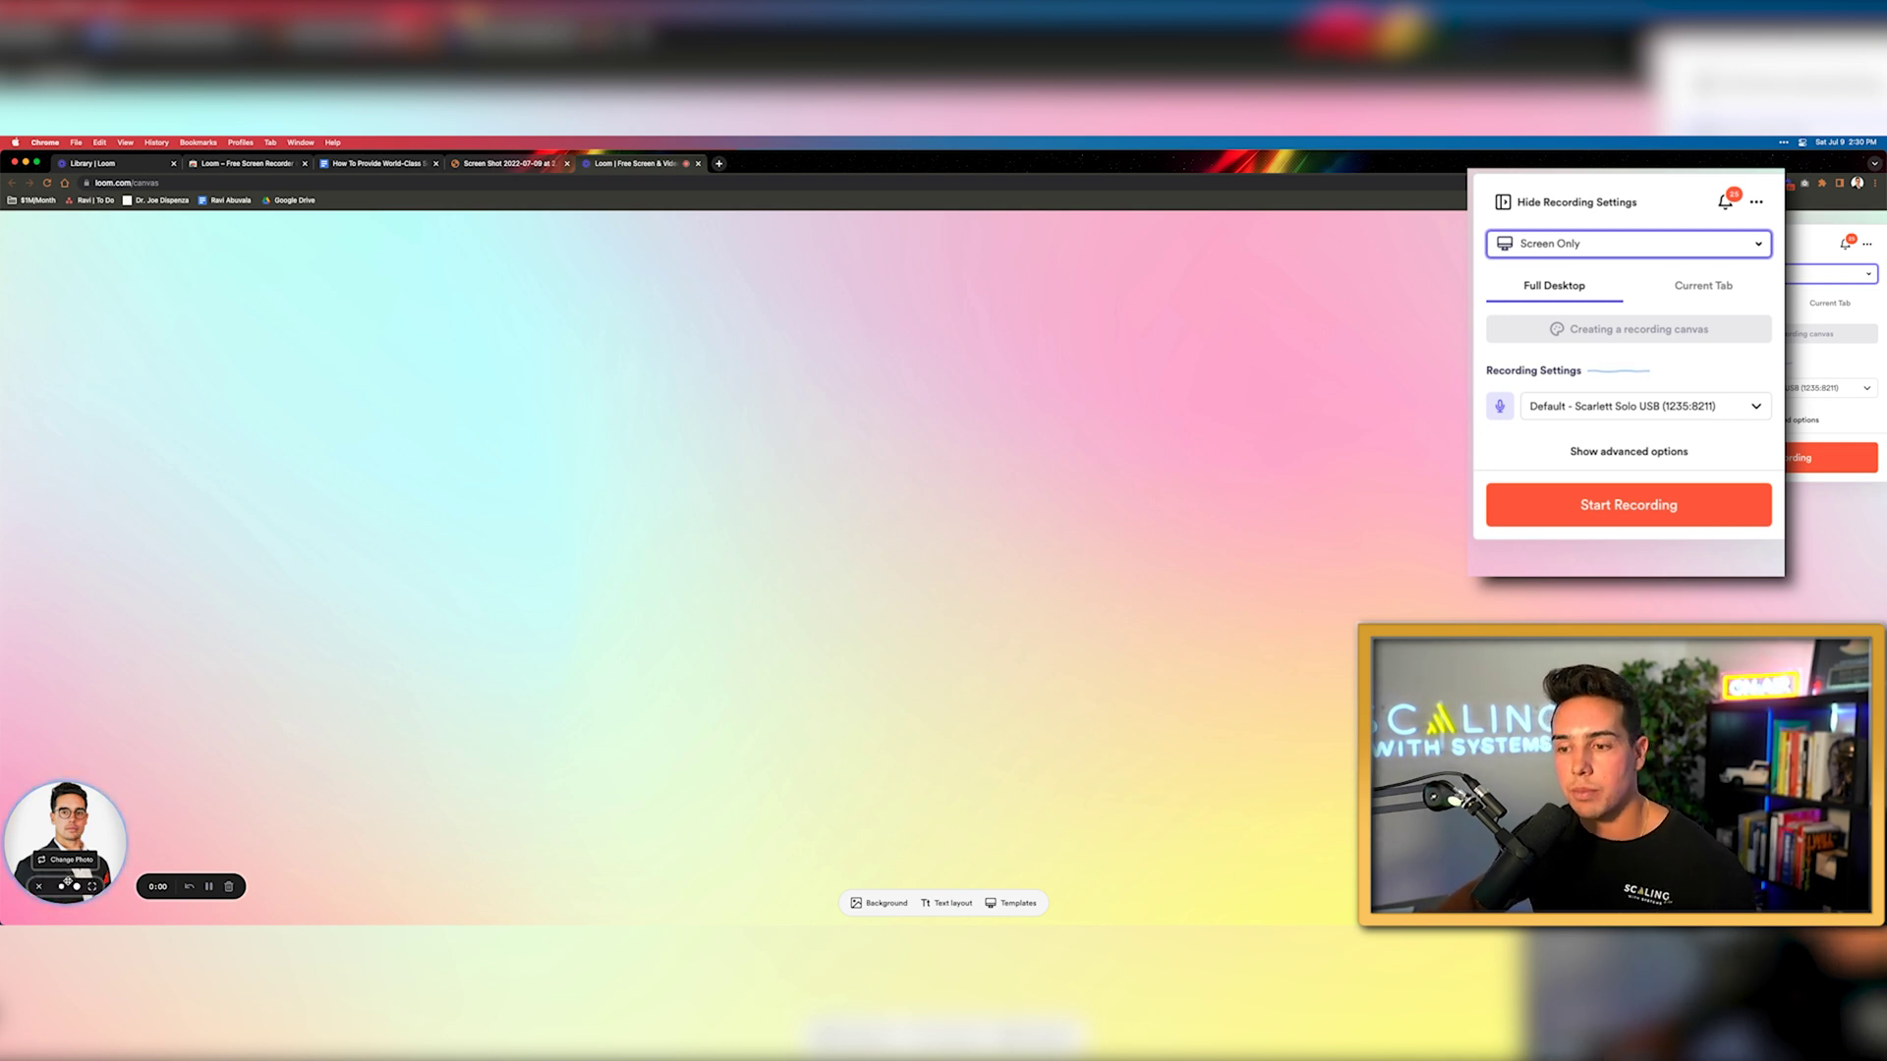
{"action": "left_click", "coordinate": [73, 887]}
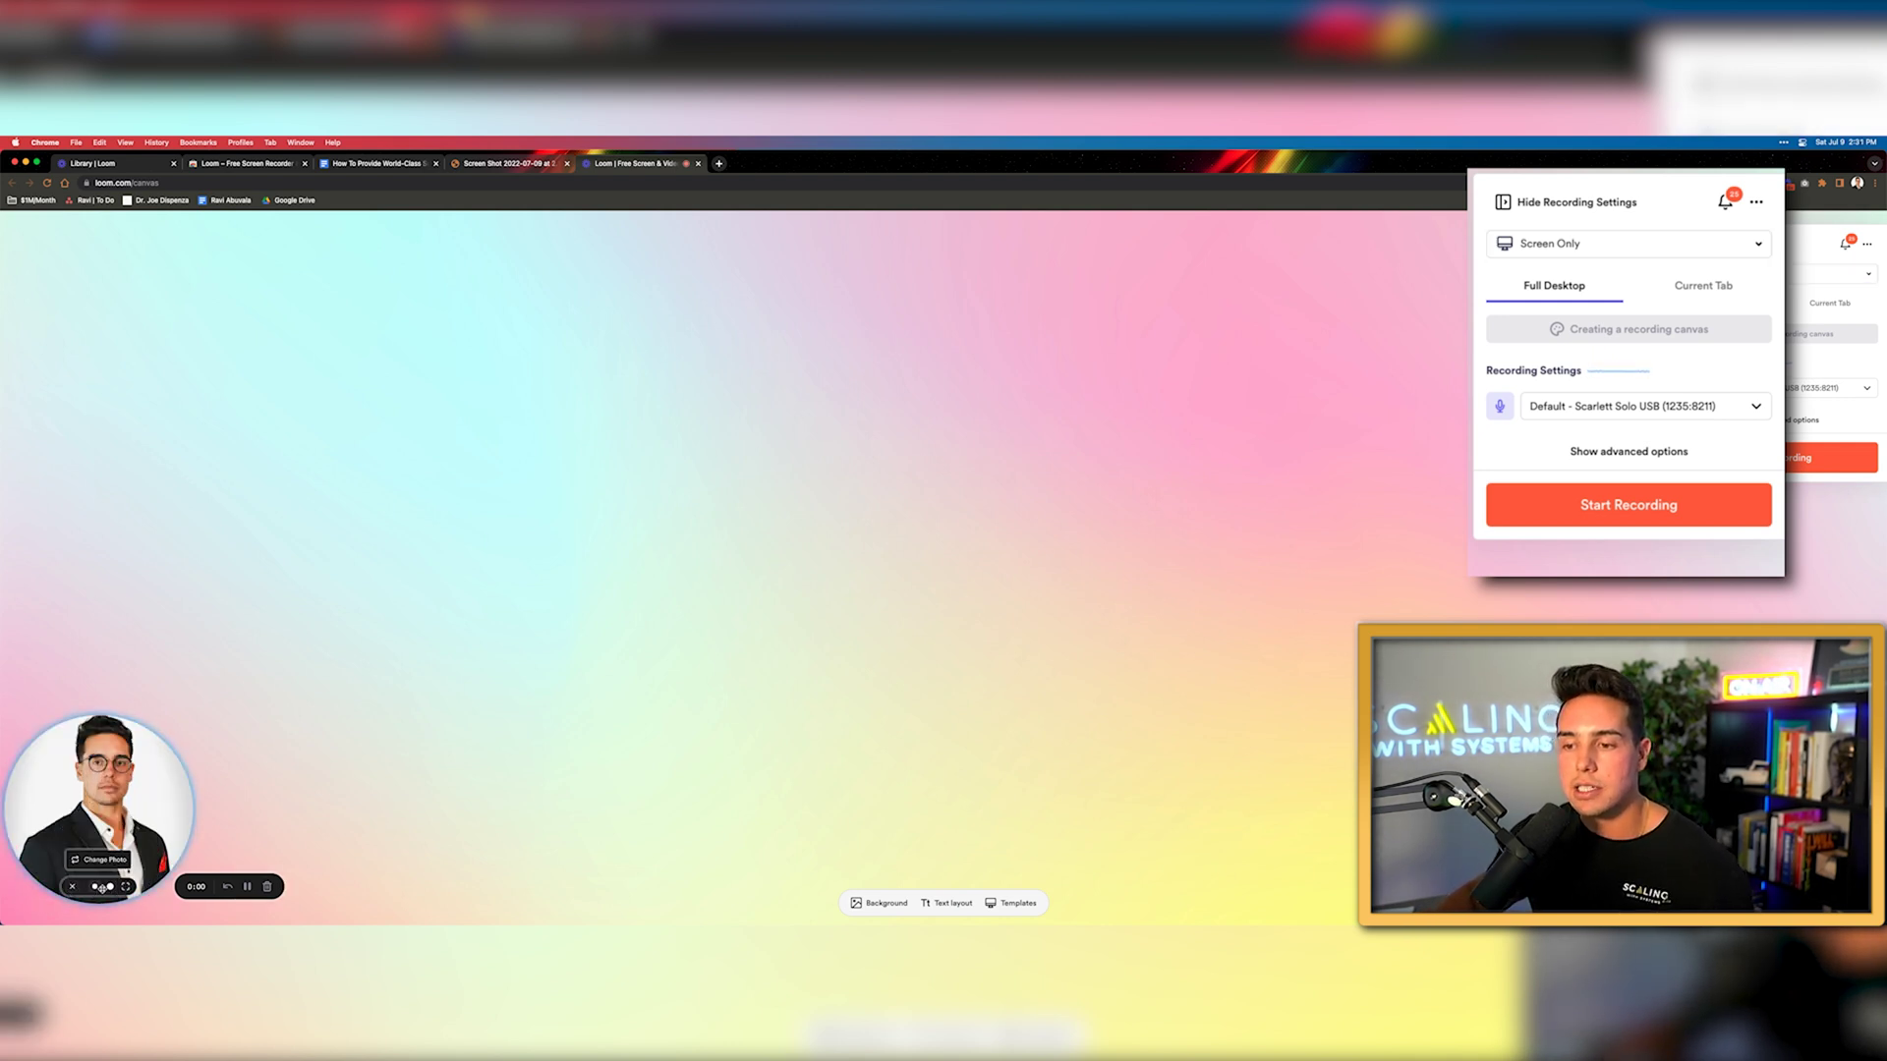
{"action": "left_click", "coordinate": [94, 888]}
{"action": "left_click", "coordinate": [76, 888]}
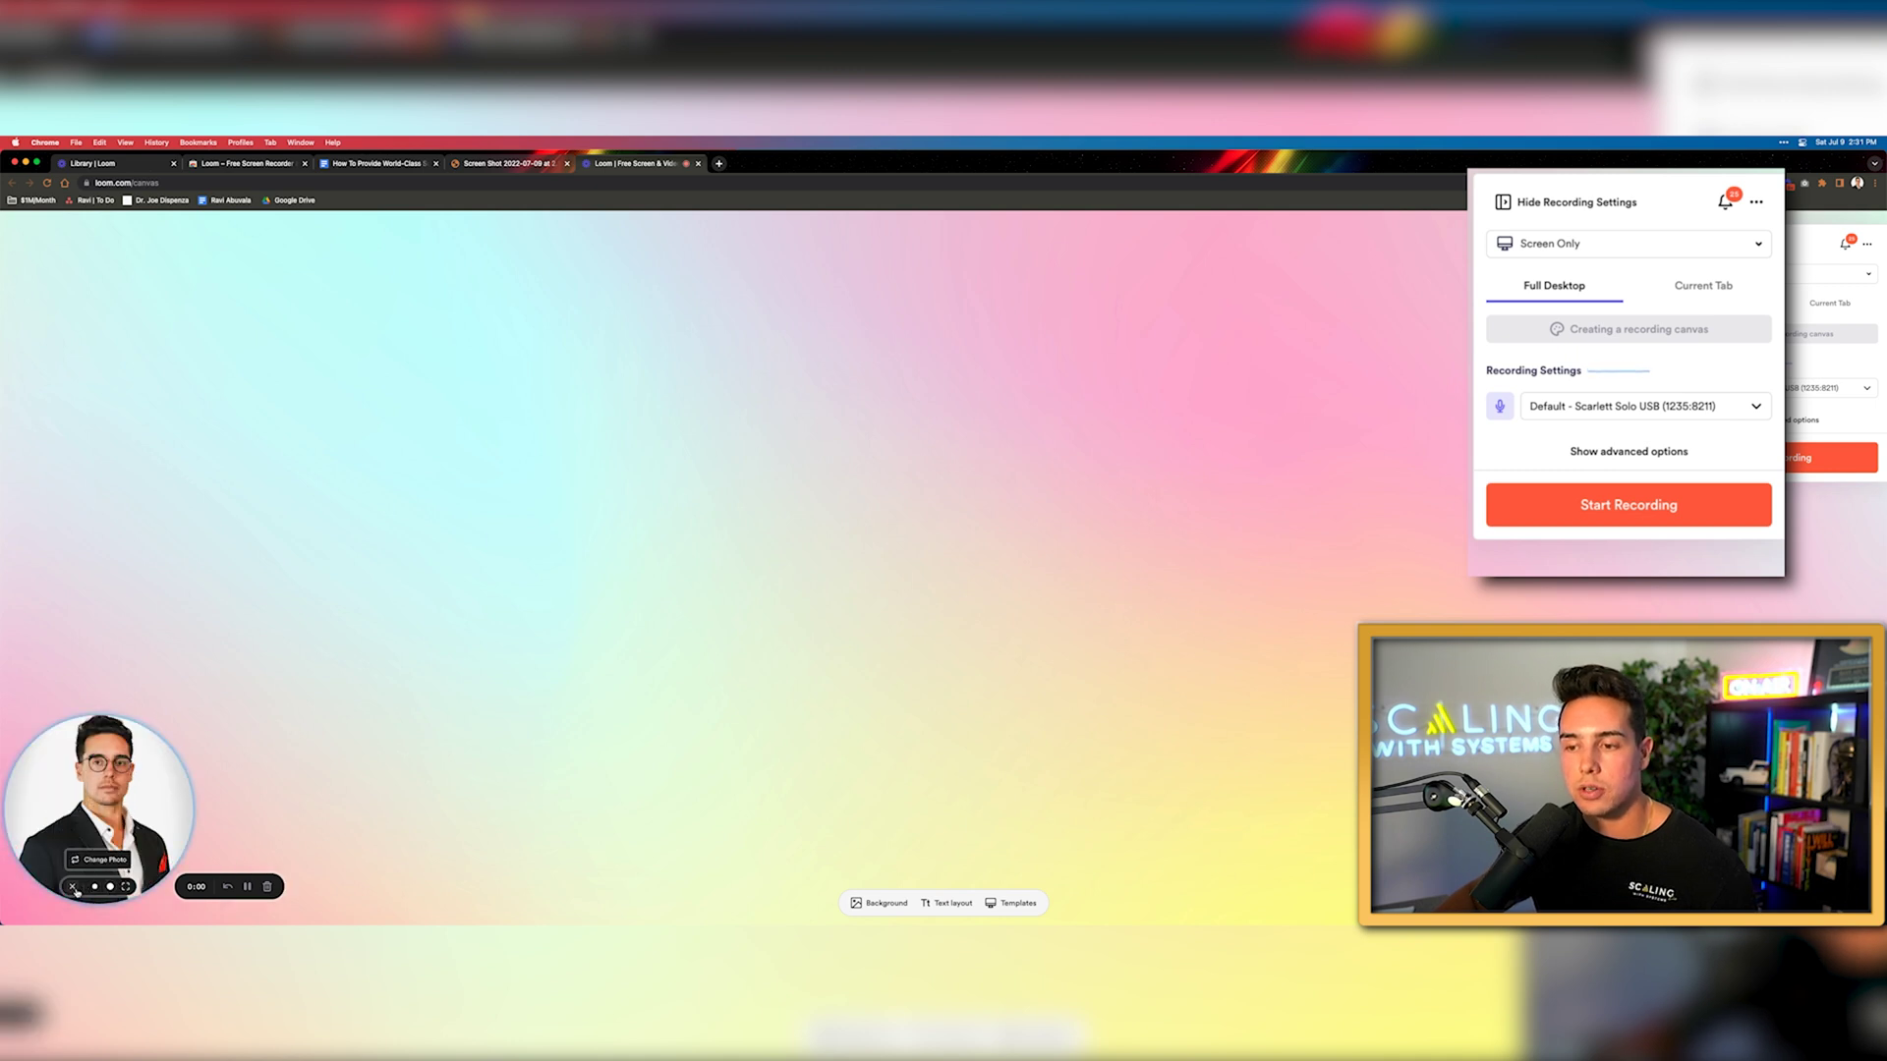
{"action": "left_click", "coordinate": [94, 888]}
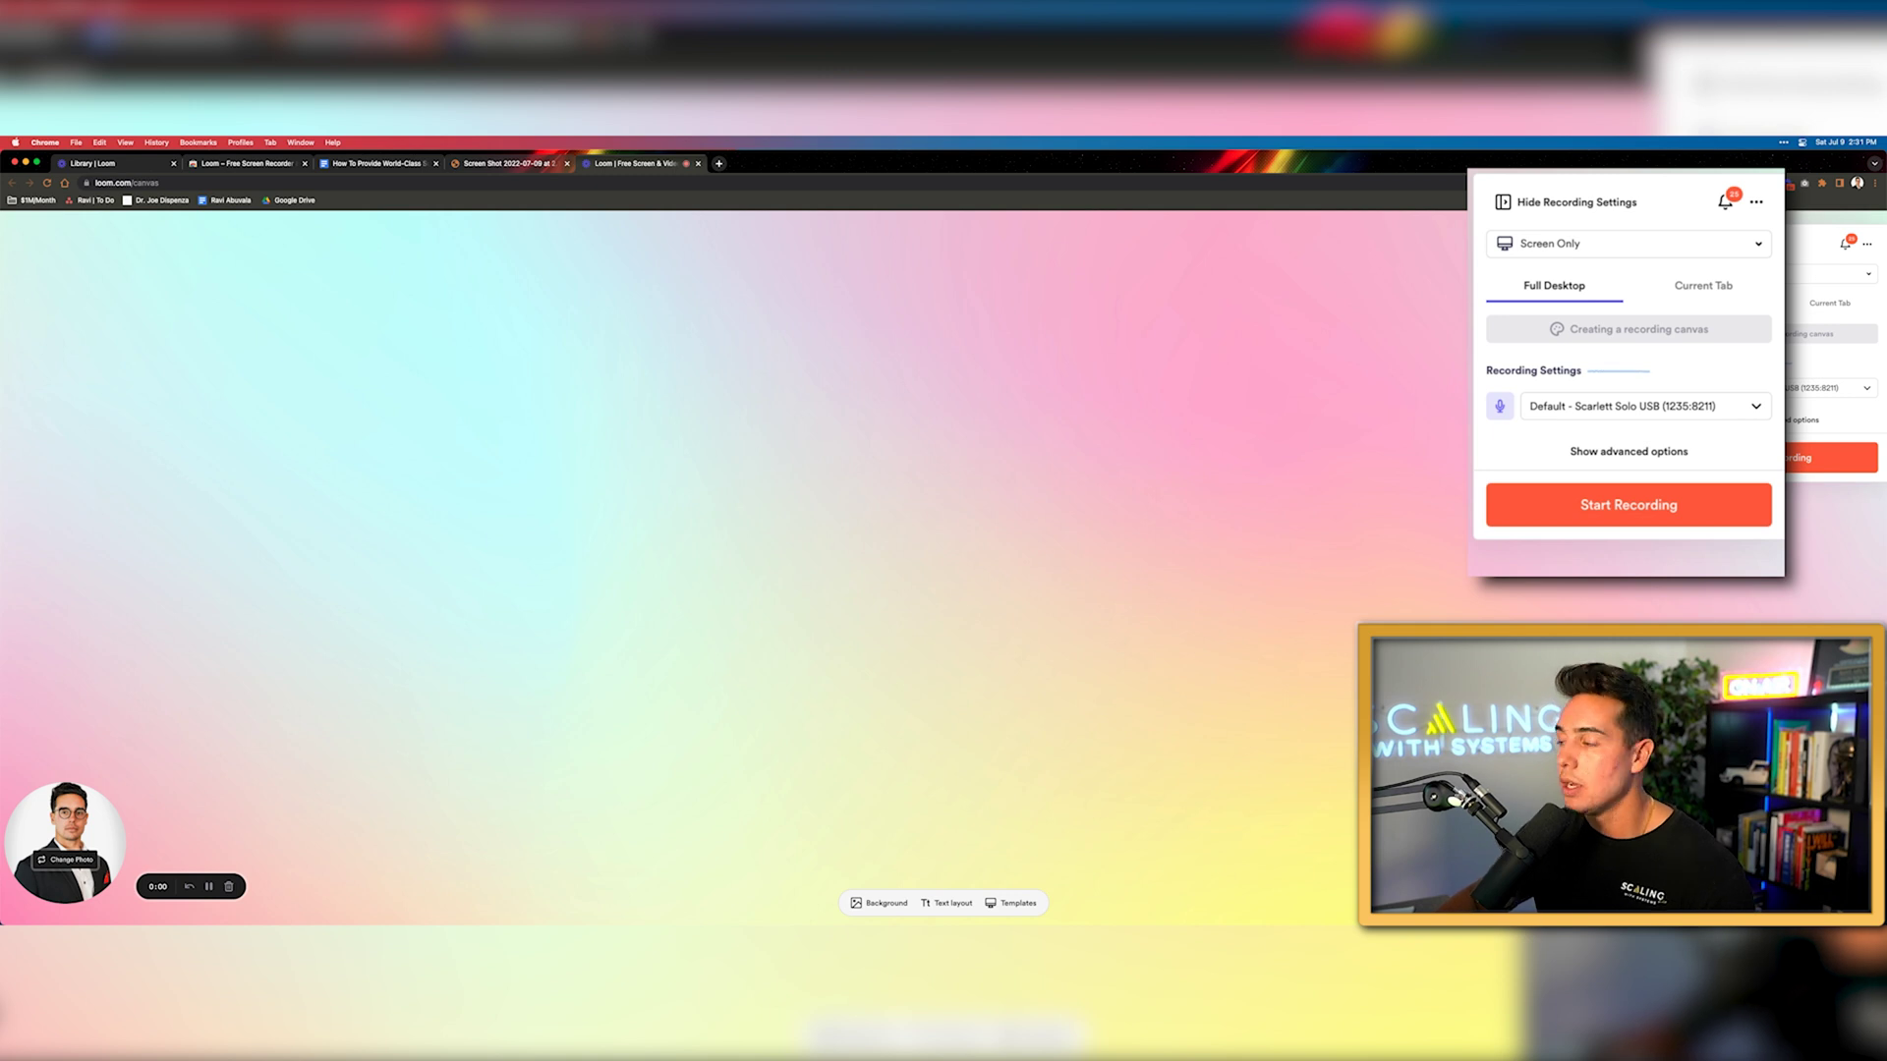
{"action": "left_click", "coordinate": [1513, 496]}
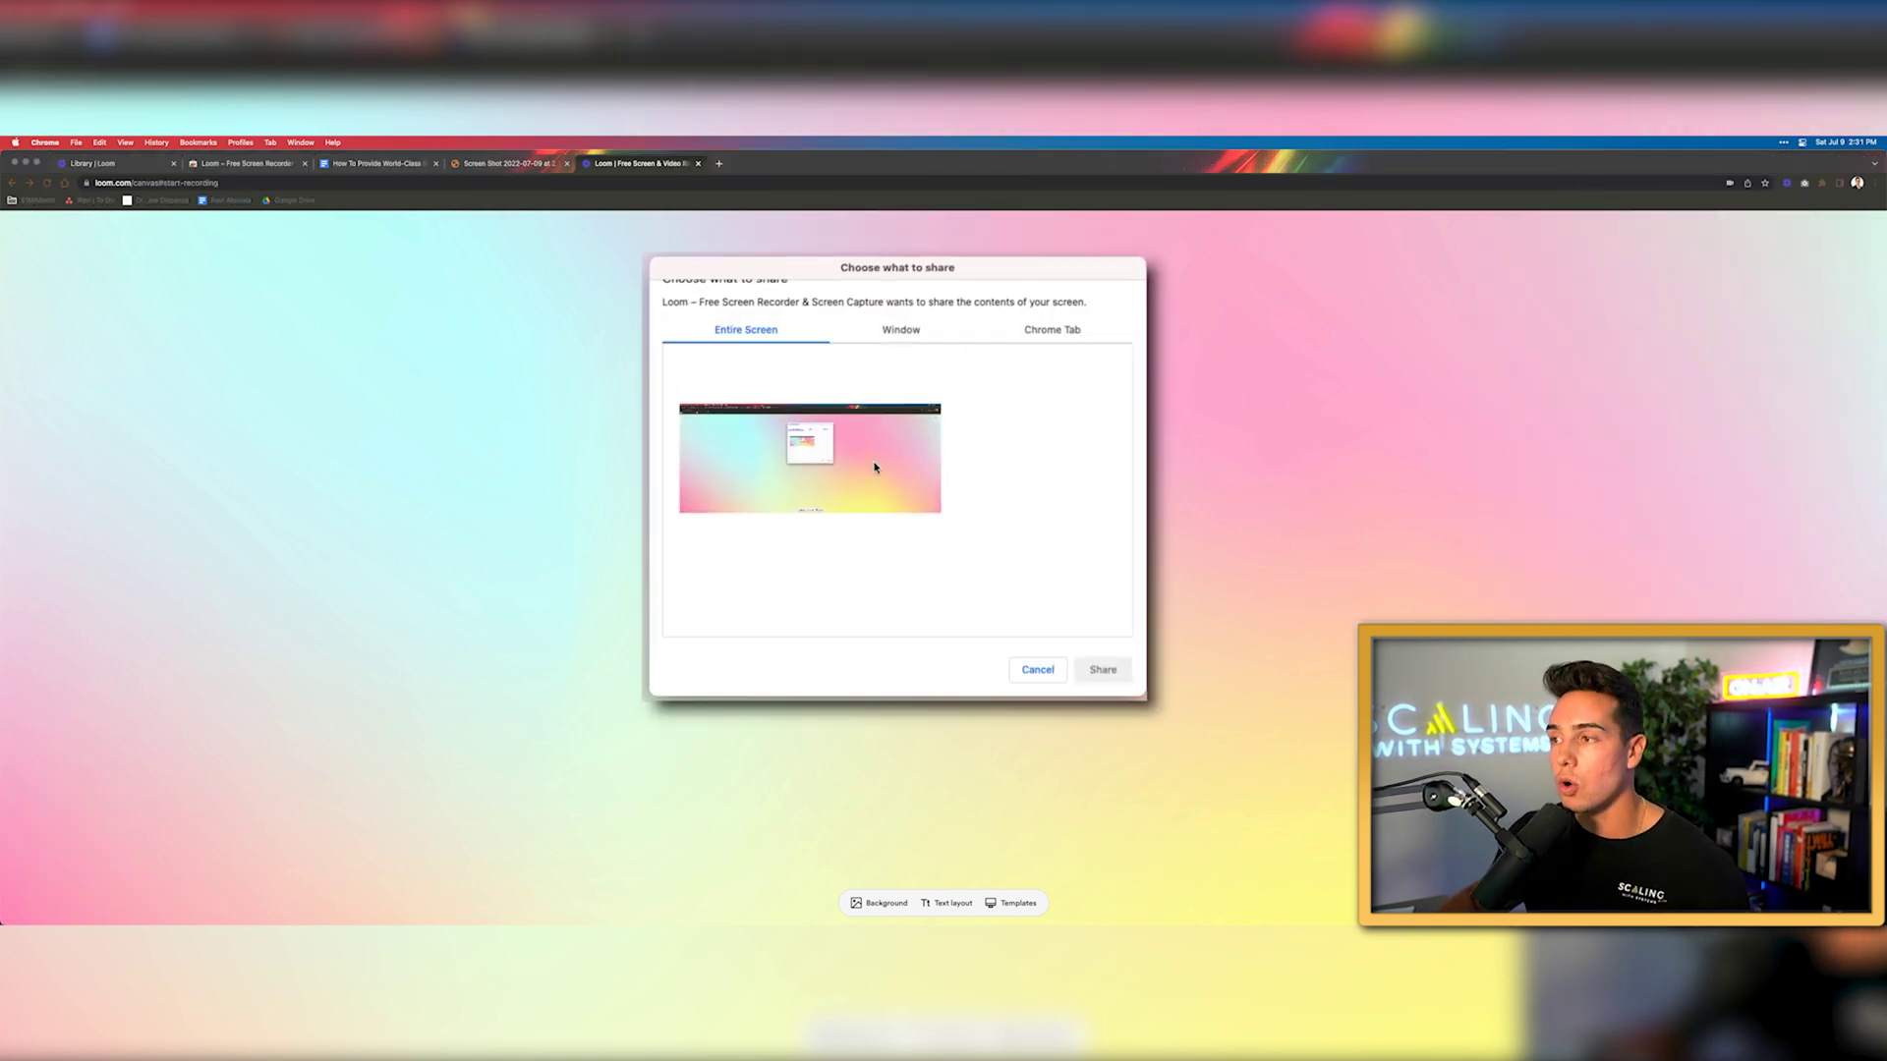
Pick Entire Screen in Chrome's share picker and confirm so the recording begins
{"action": "left_click", "coordinate": [875, 468]}
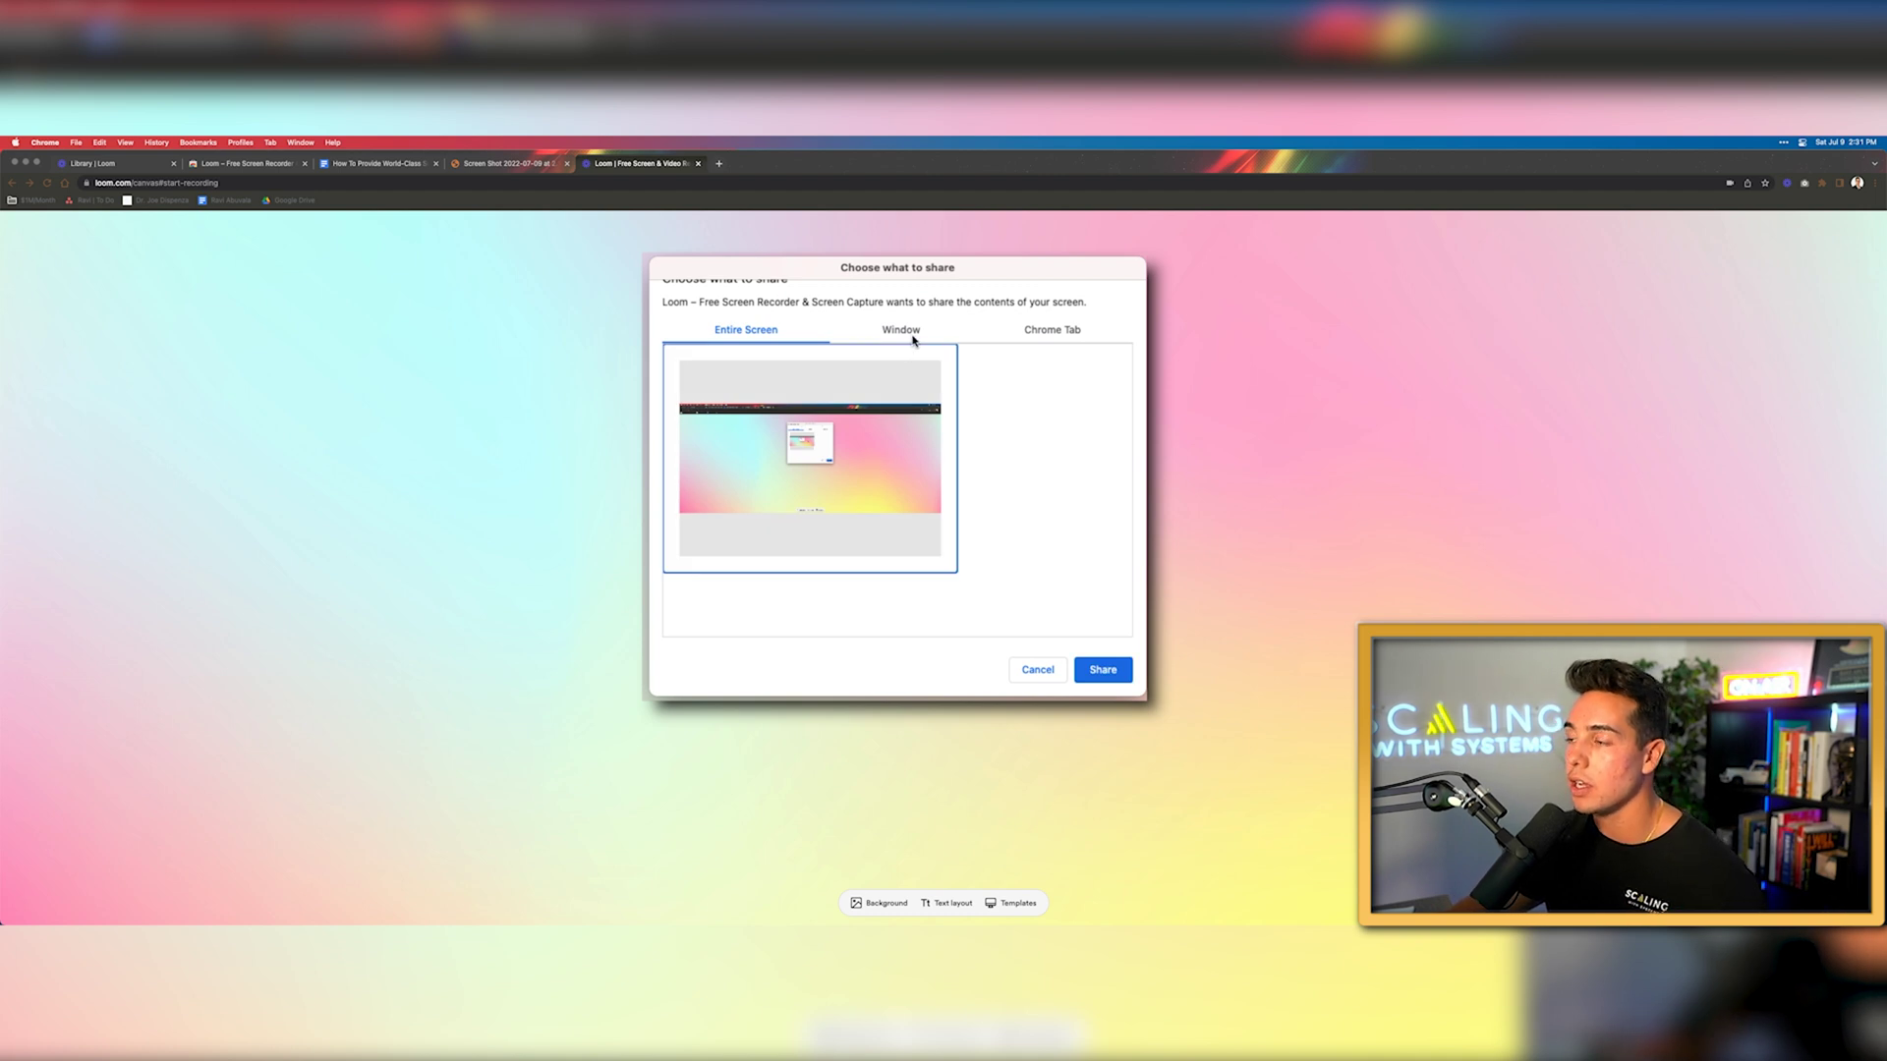
{"action": "left_click", "coordinate": [1039, 335]}
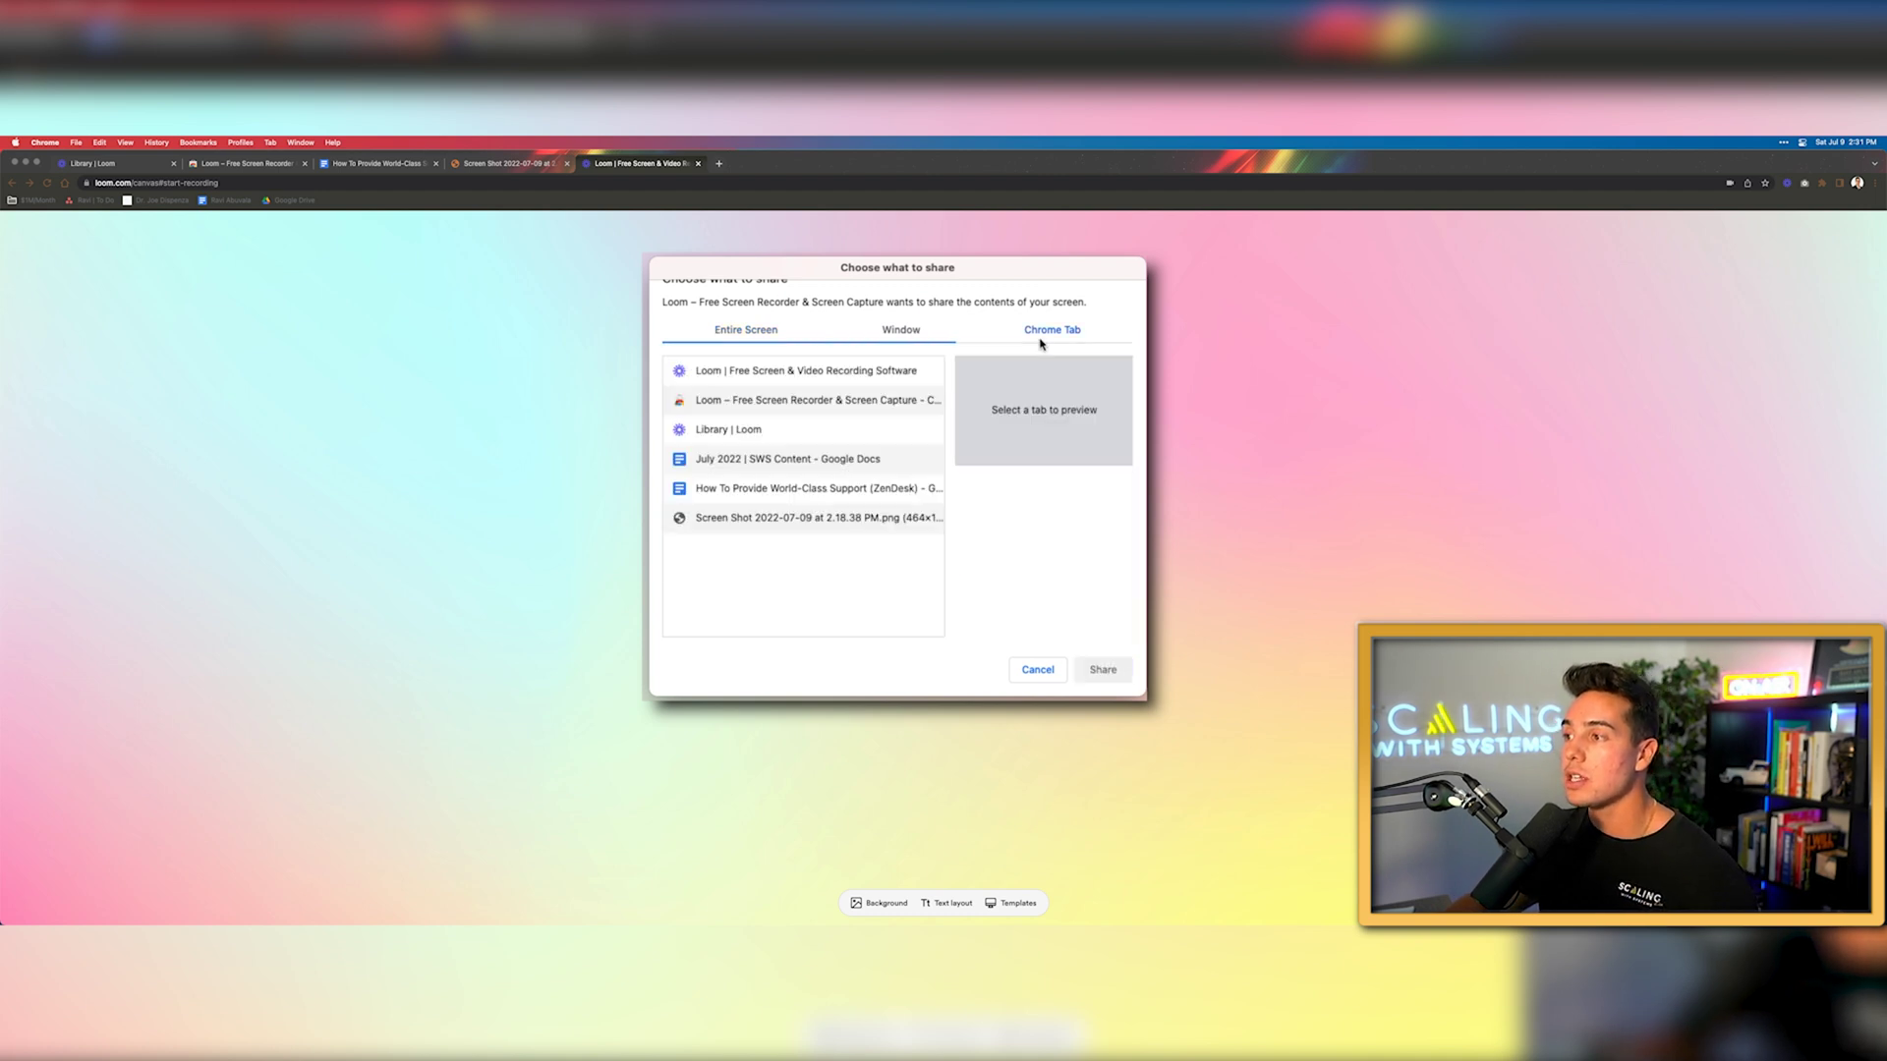
{"action": "left_click", "coordinate": [901, 332]}
{"action": "left_click", "coordinate": [792, 332]}
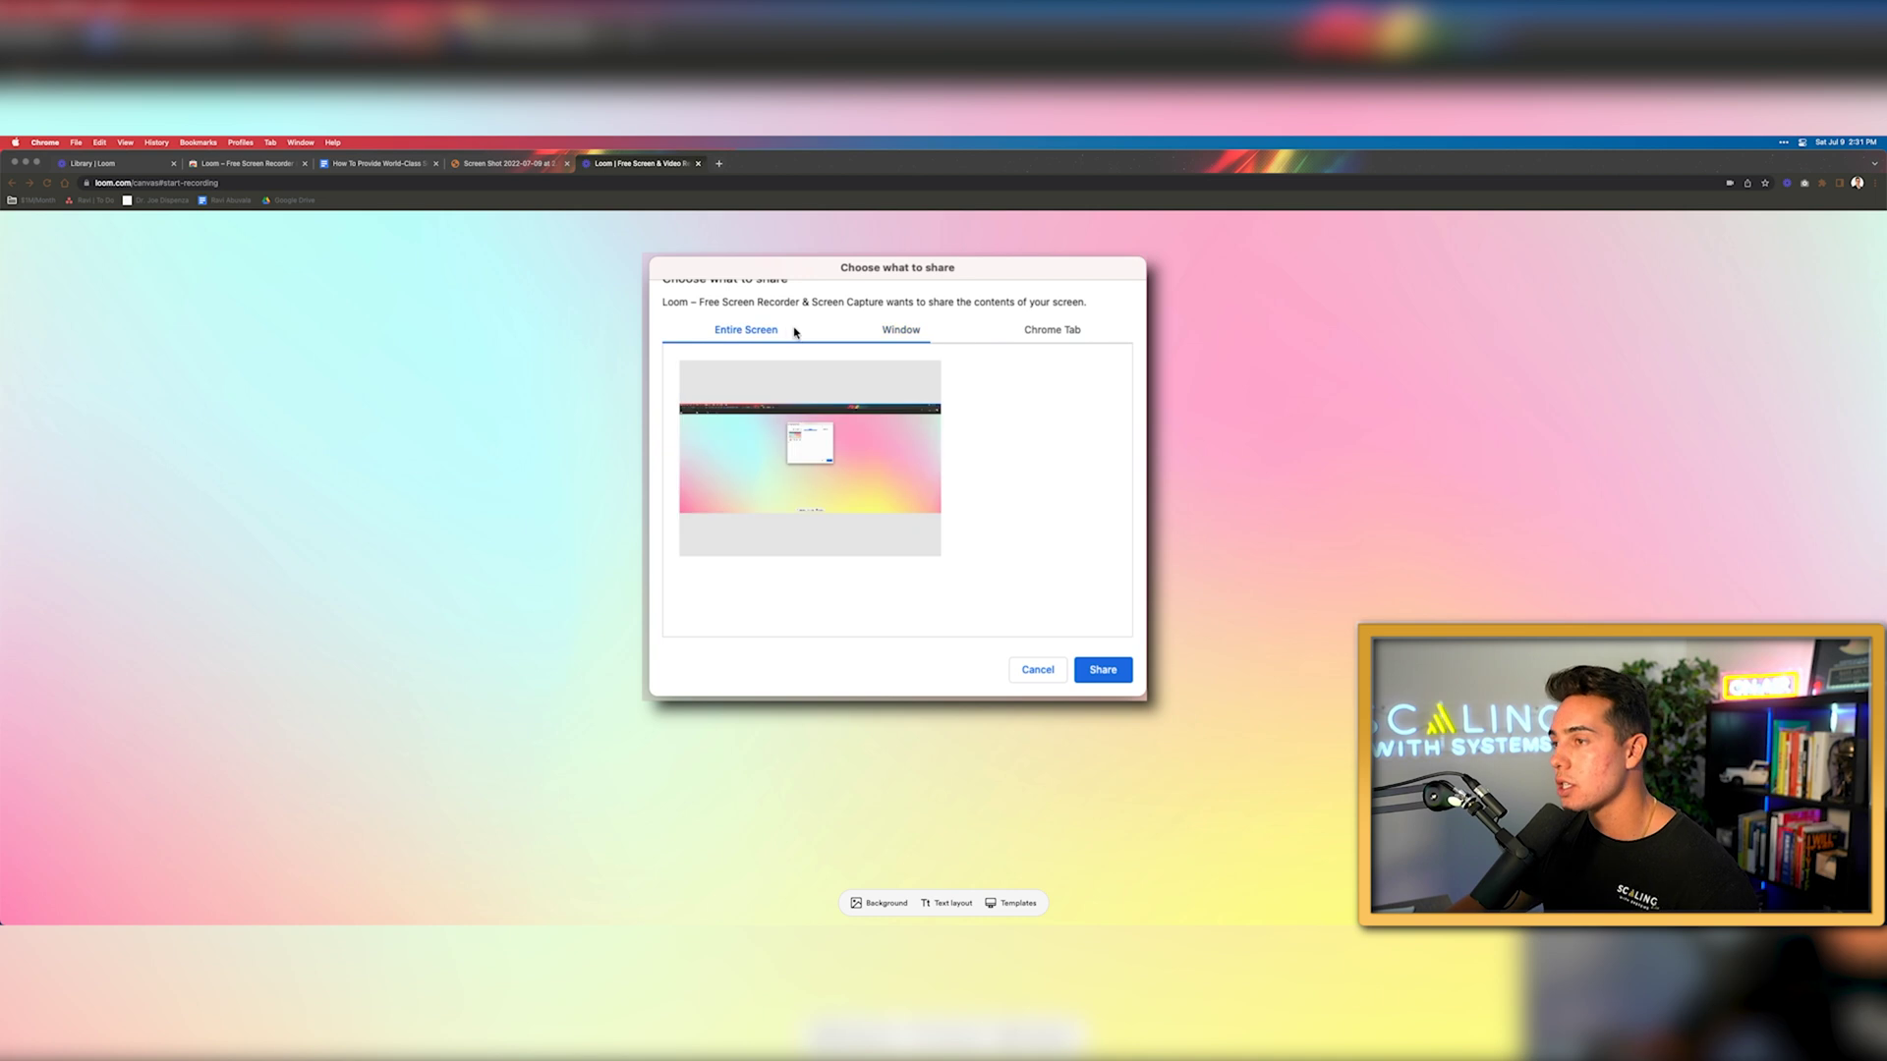
{"action": "left_click", "coordinate": [880, 506]}
{"action": "left_click", "coordinate": [1107, 671]}
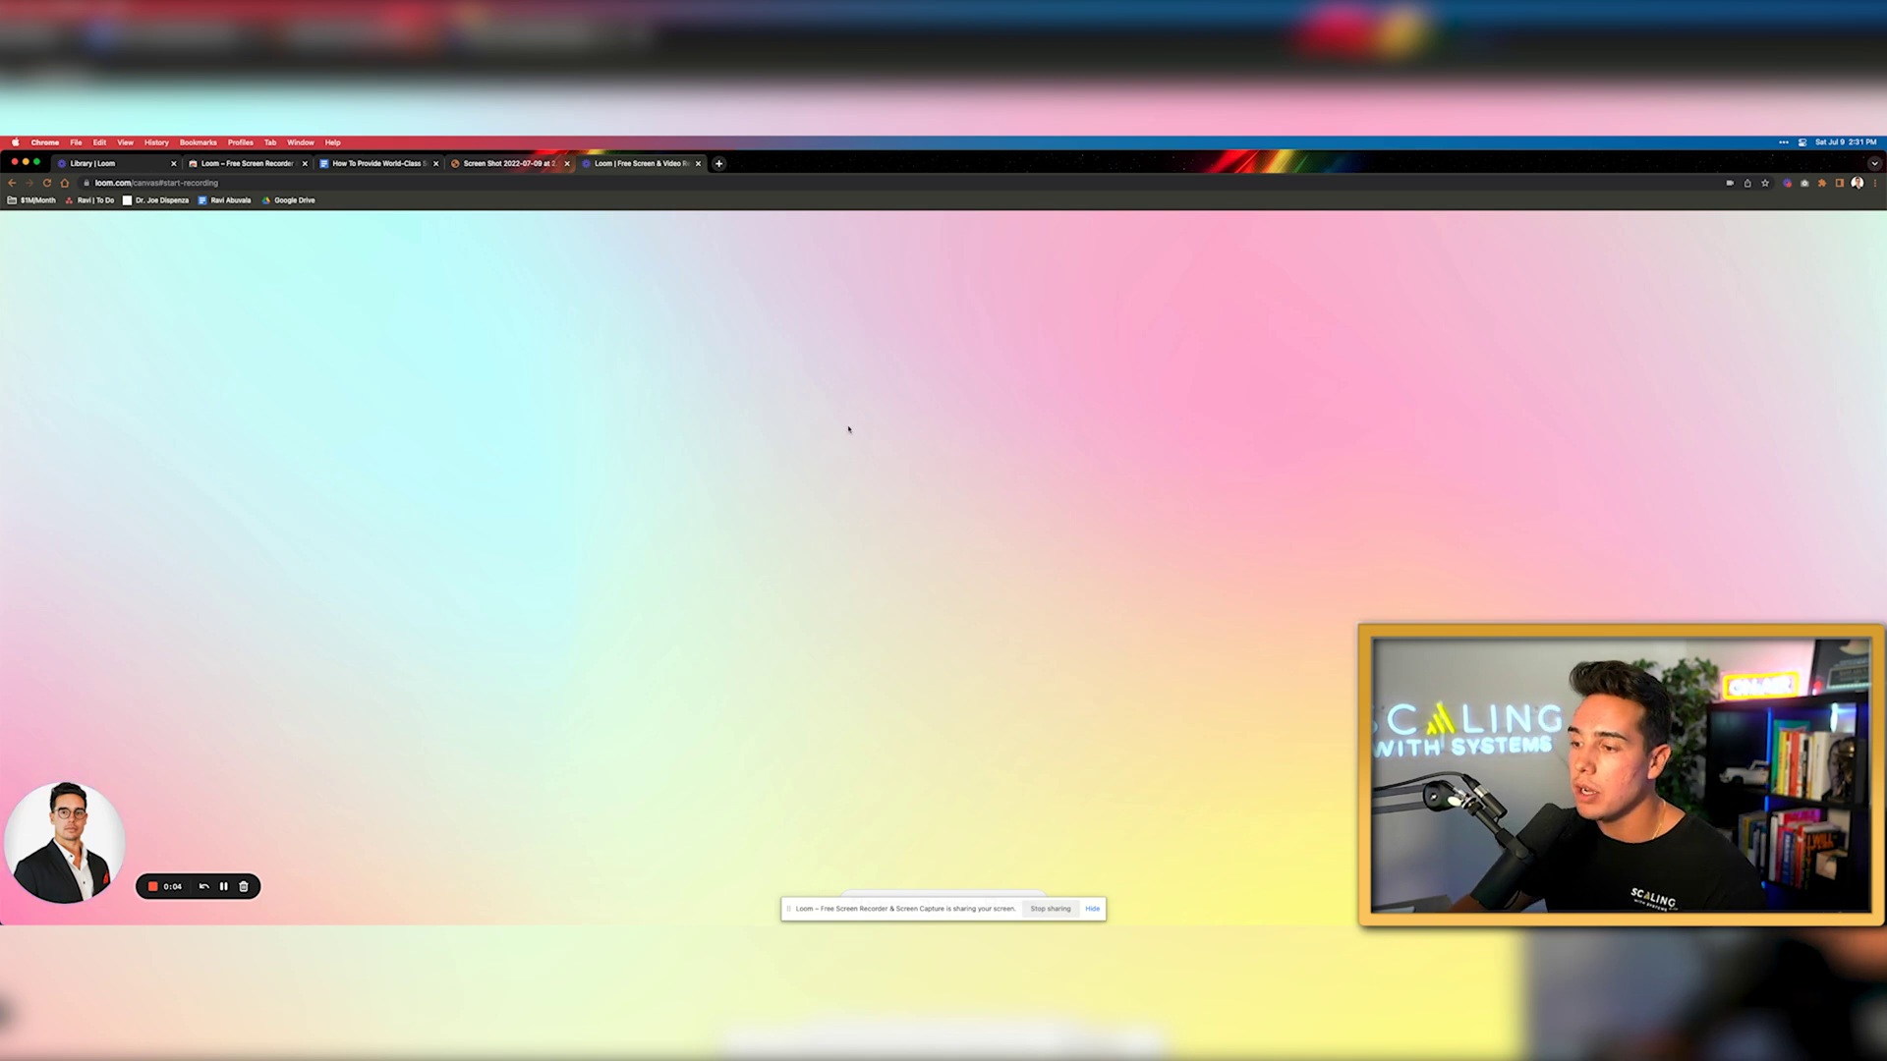
Load scalingwithsystems.com in a new tab during recording, then stop the recording
{"action": "left_click", "coordinate": [719, 165]}
{"action": "type", "text": "scalingwith"}
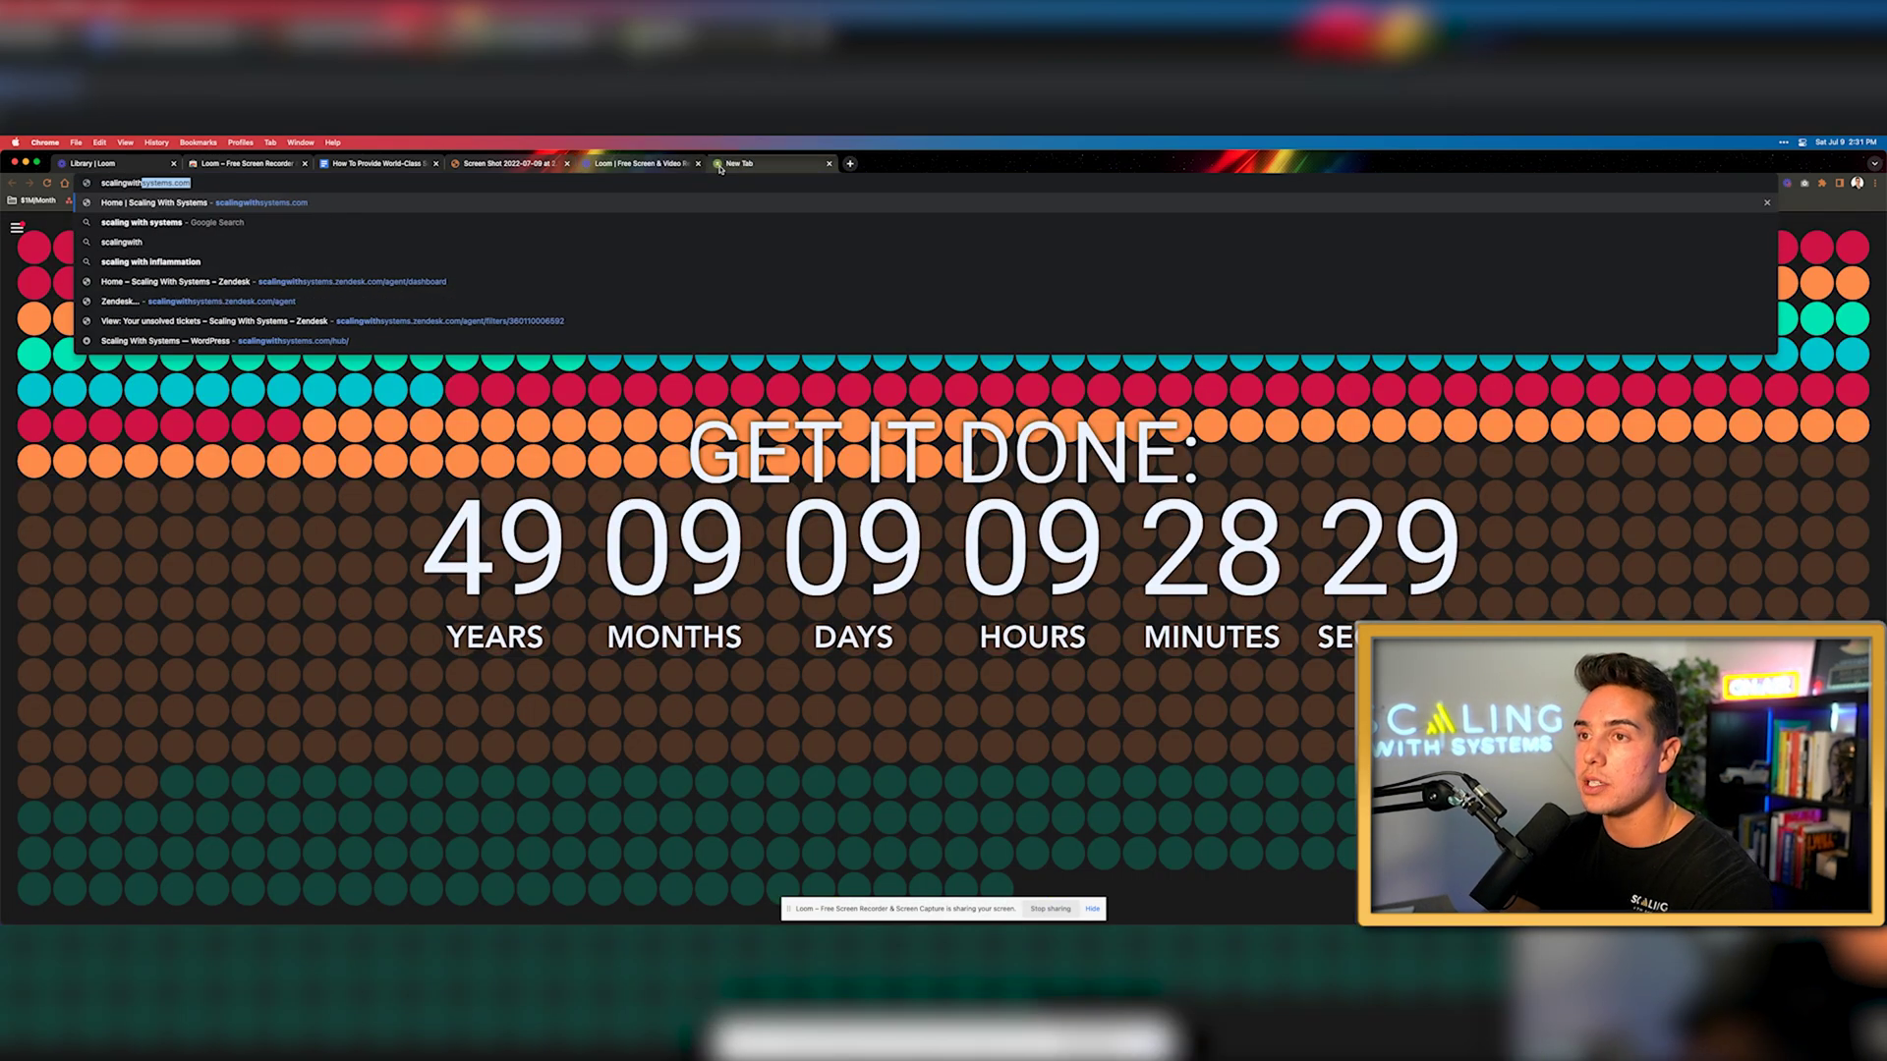
{"action": "key", "text": "Return"}
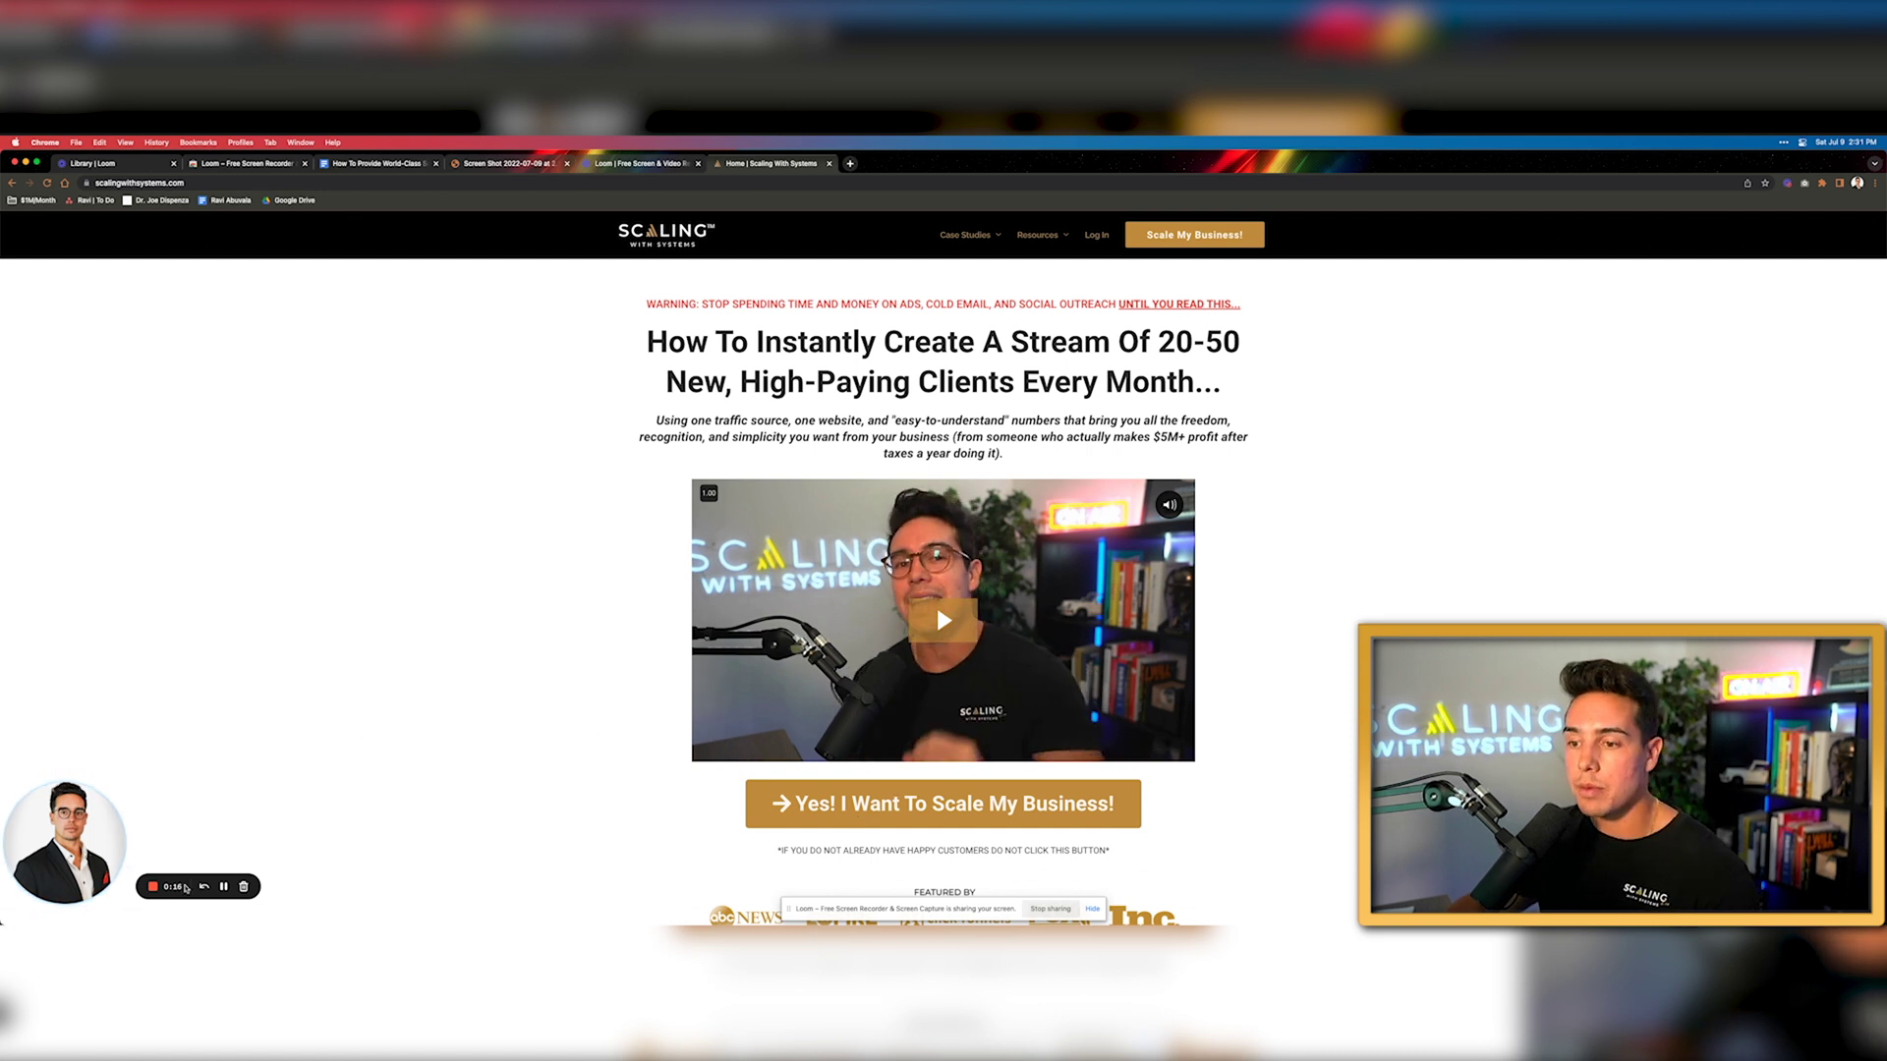
{"action": "left_click", "coordinate": [156, 887]}
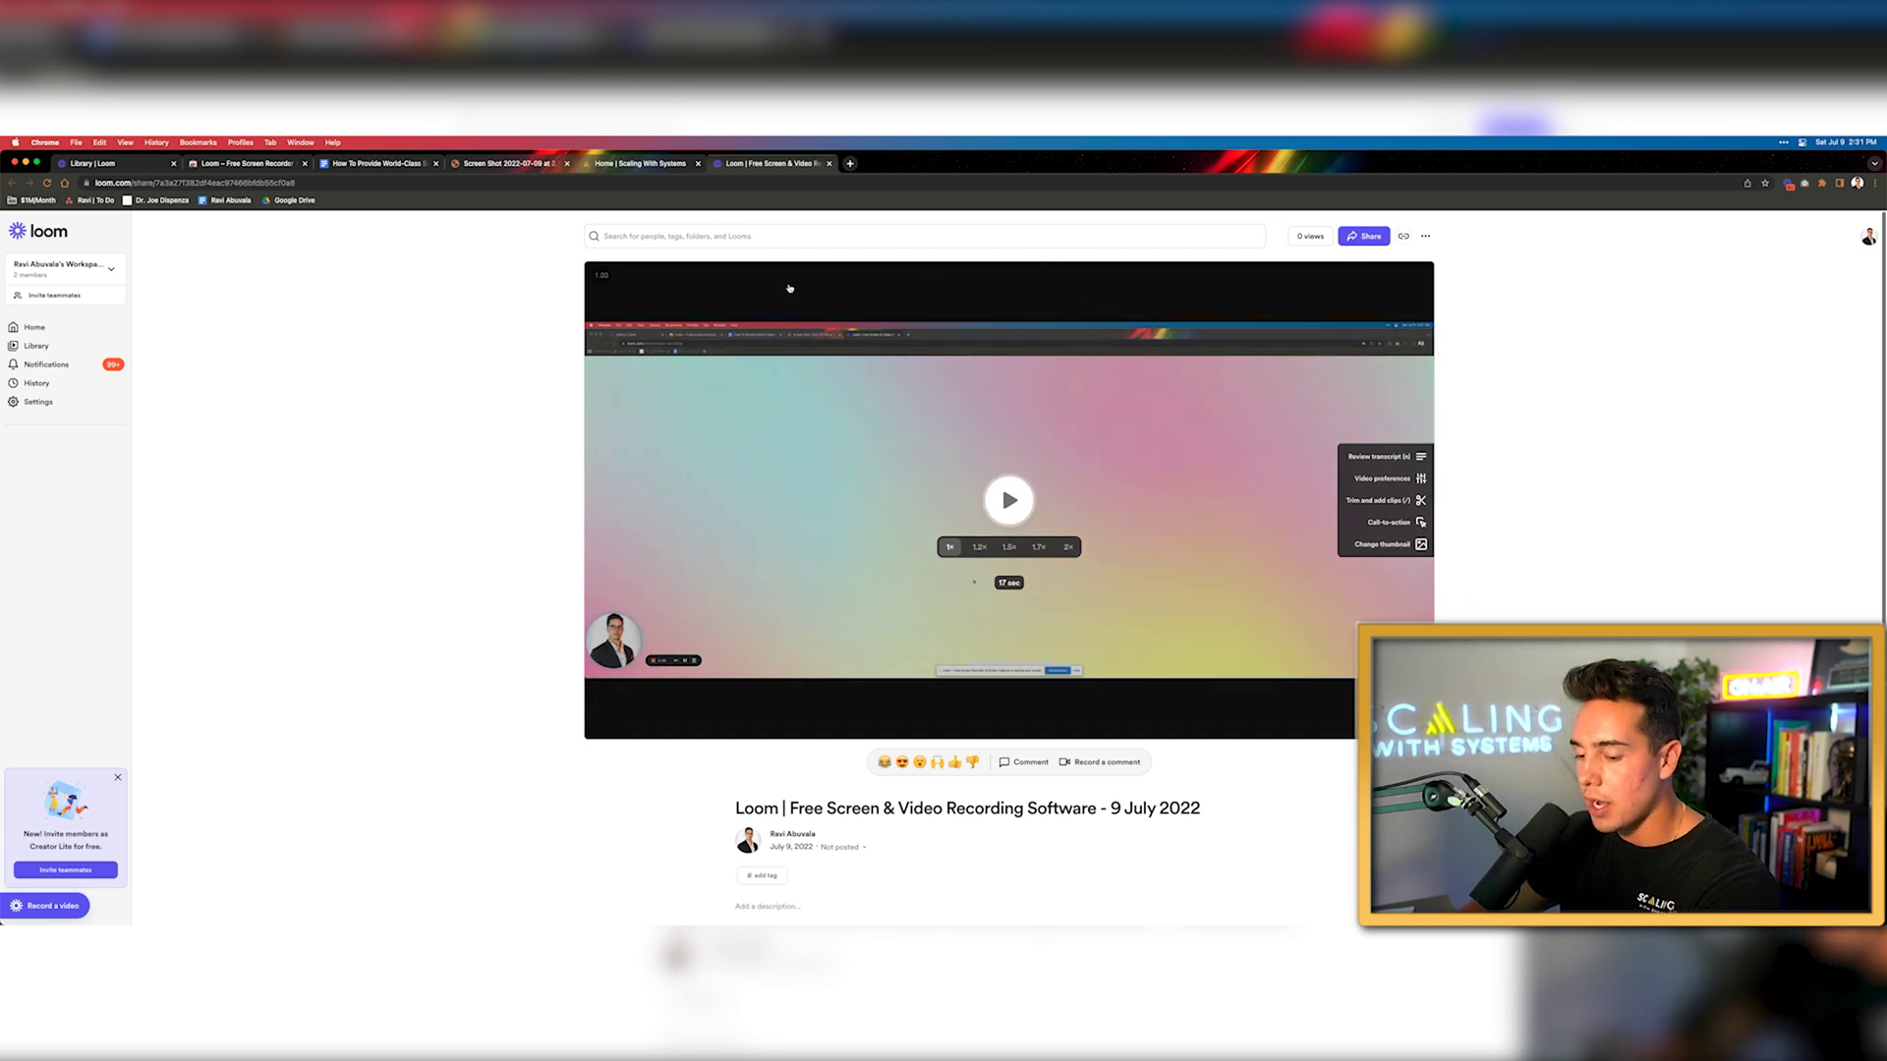
Open the copied video share link in a new tab to reach its viewer page
{"action": "key", "text": "cmd+t"}
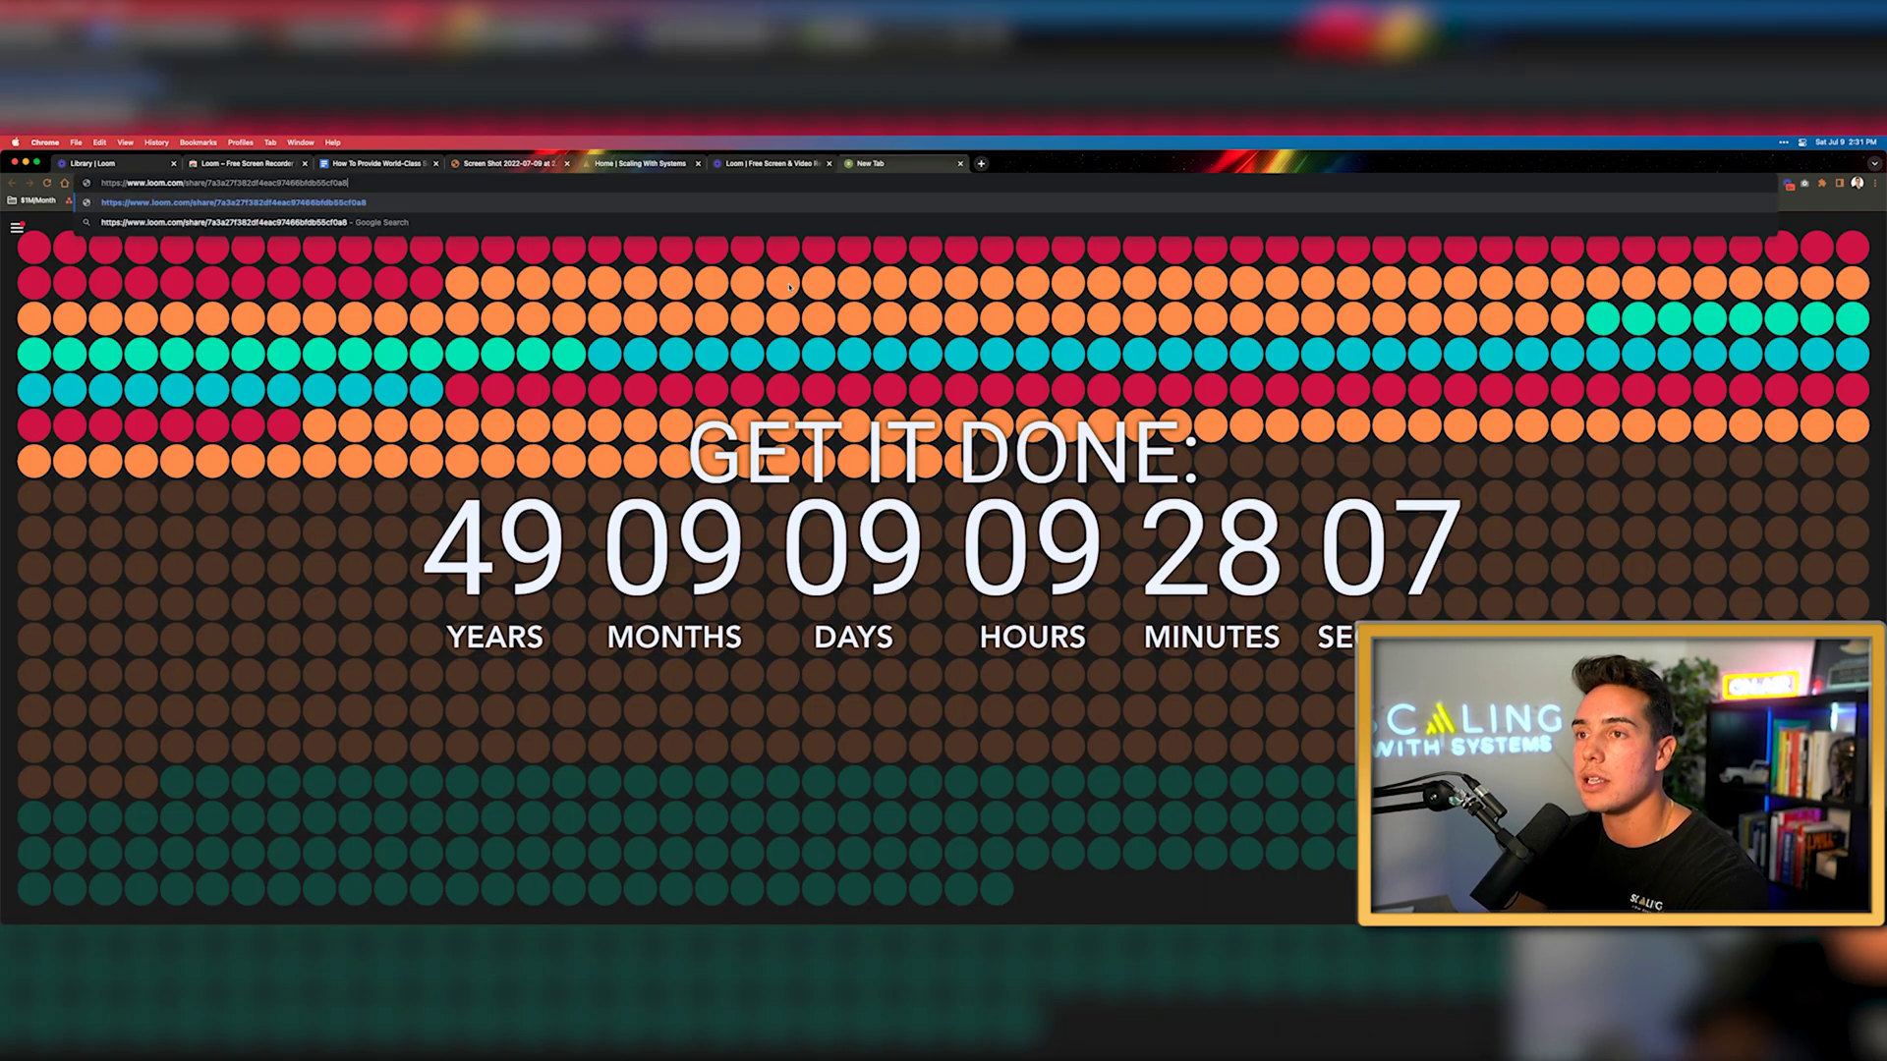
{"action": "key", "text": "Return"}
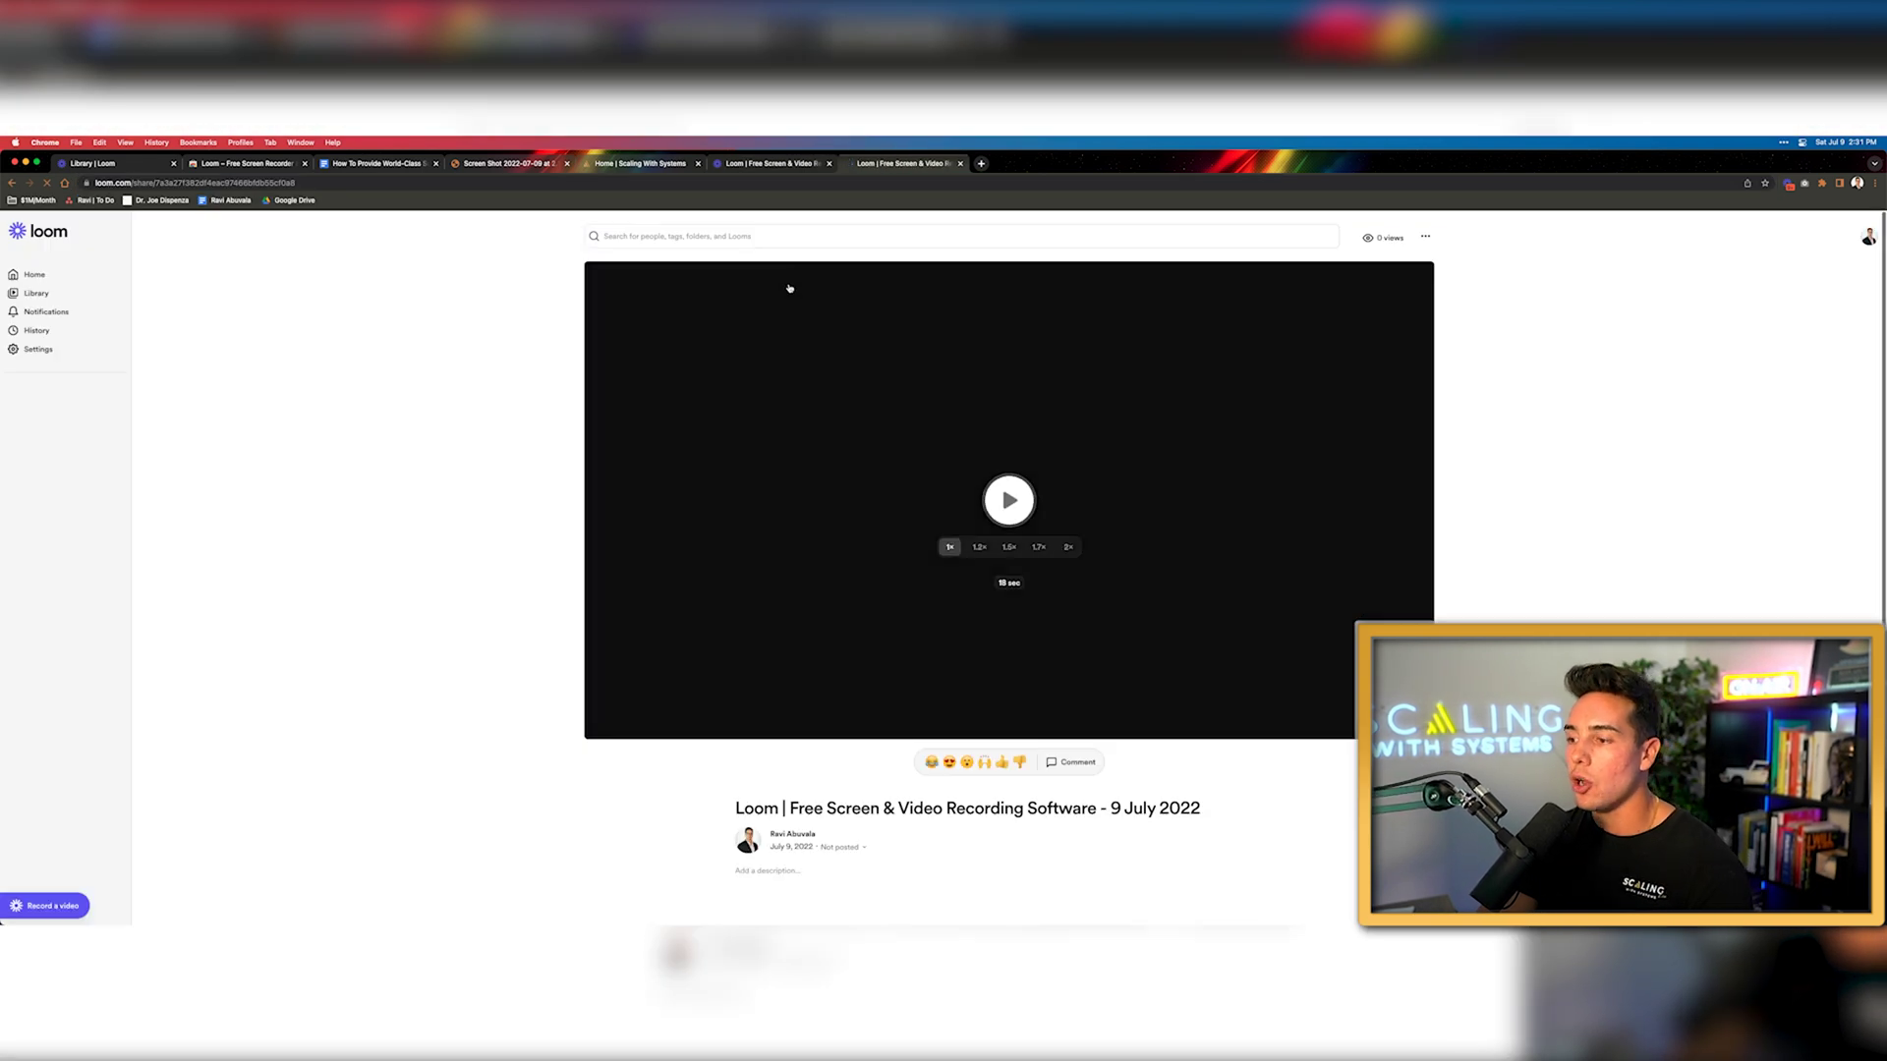
Play the new recording, pause it at 0:09, and make the title editable
{"action": "left_click", "coordinate": [789, 288]}
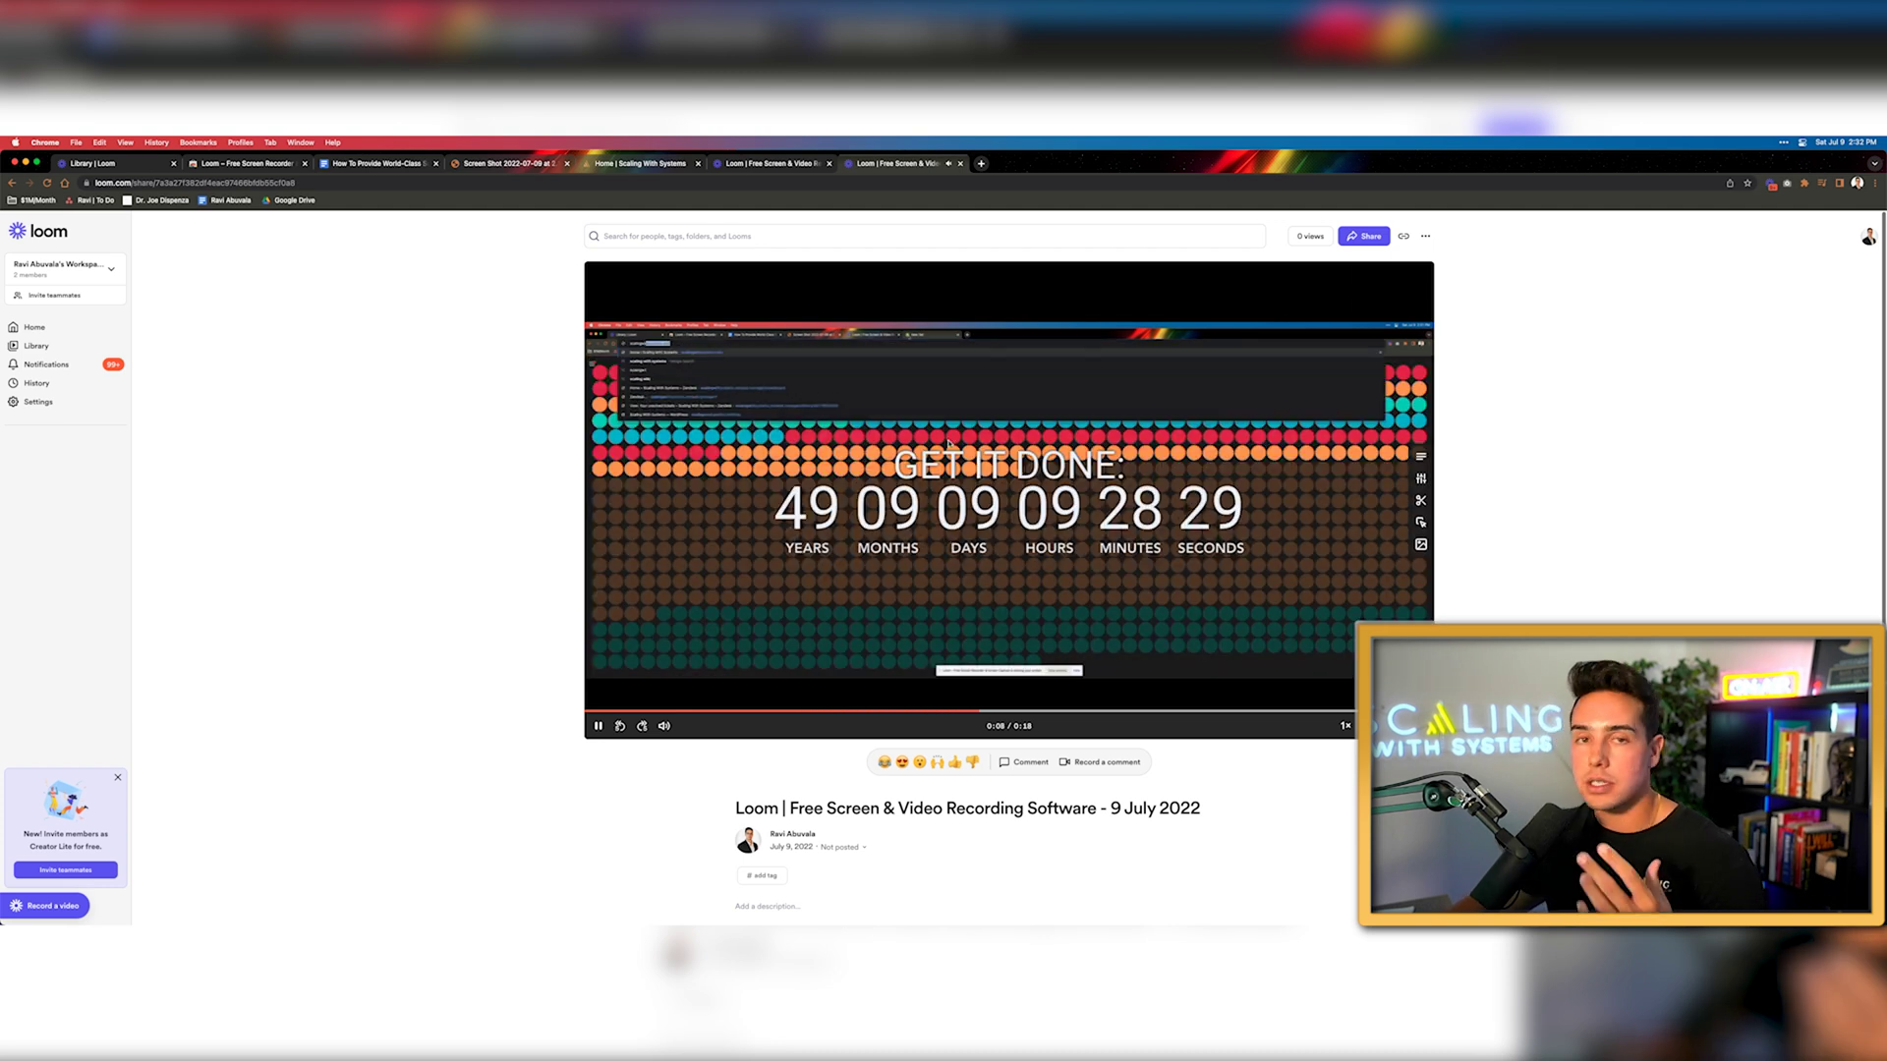
{"action": "left_click", "coordinate": [1005, 482]}
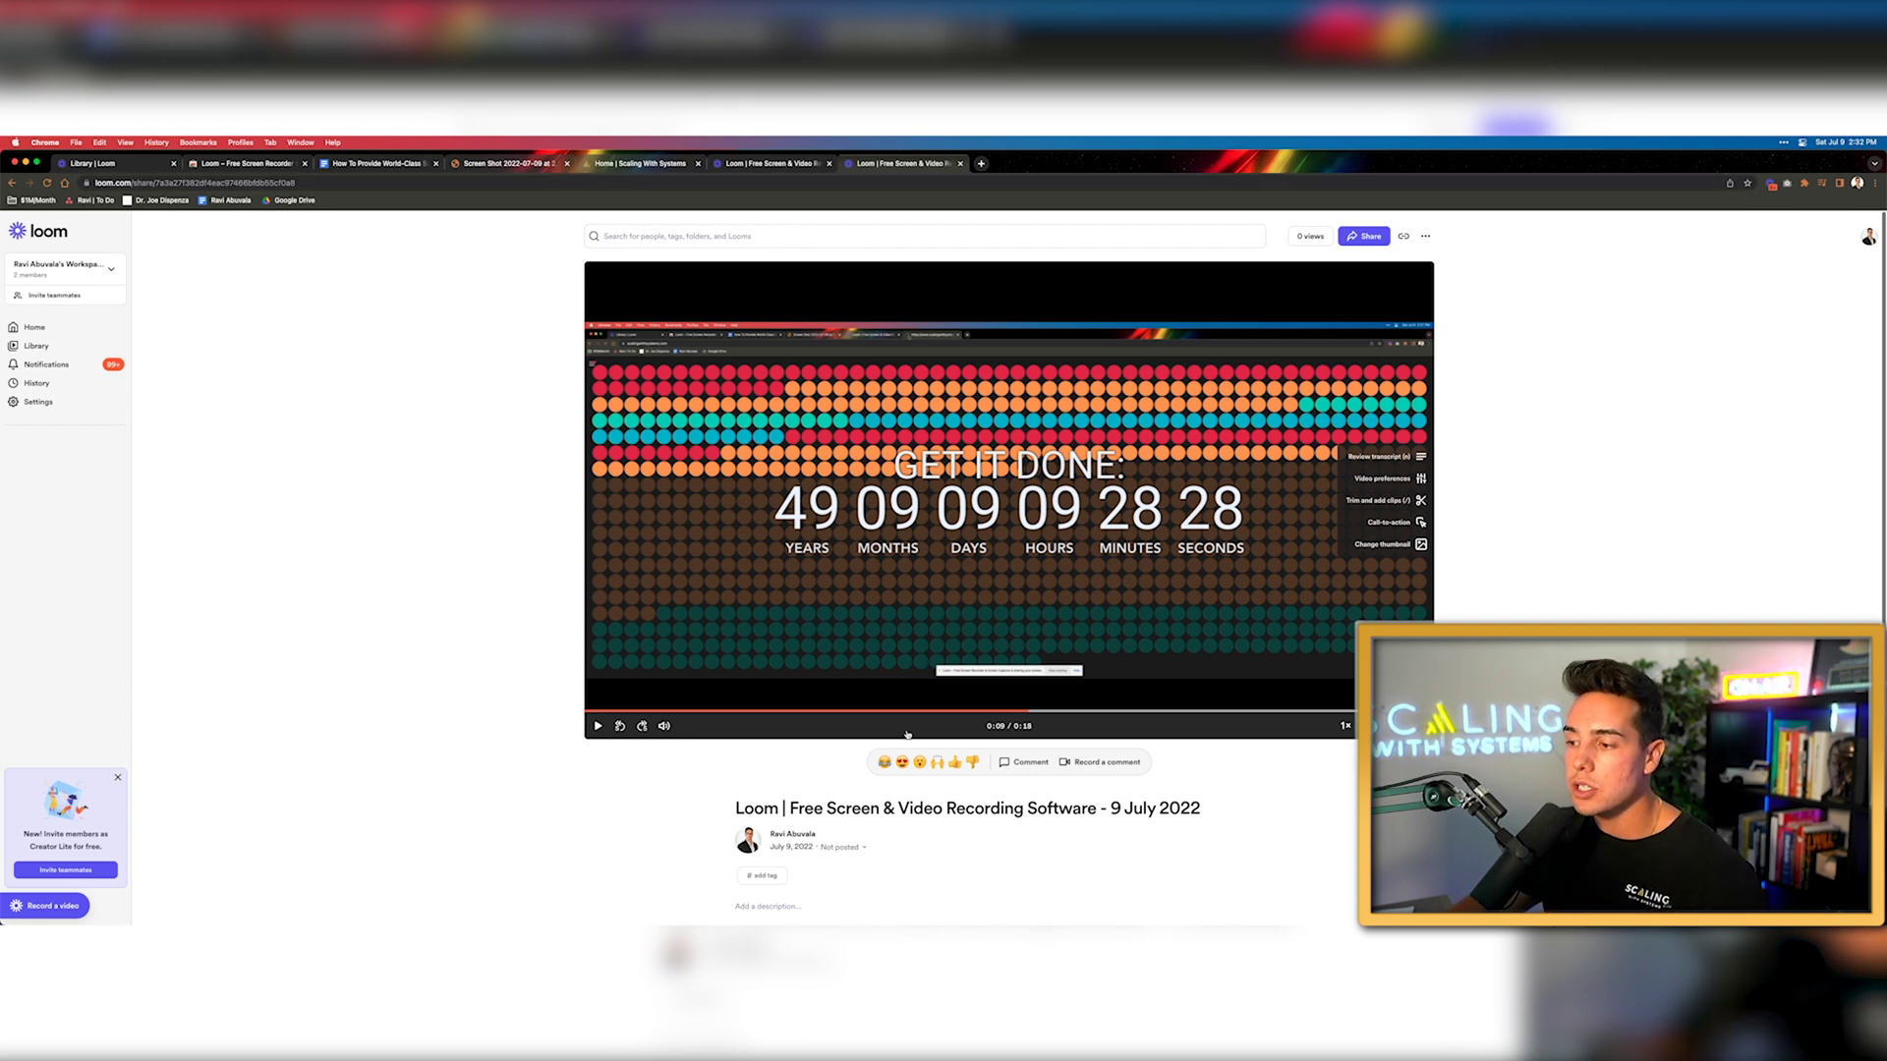
{"action": "left_click", "coordinate": [902, 805]}
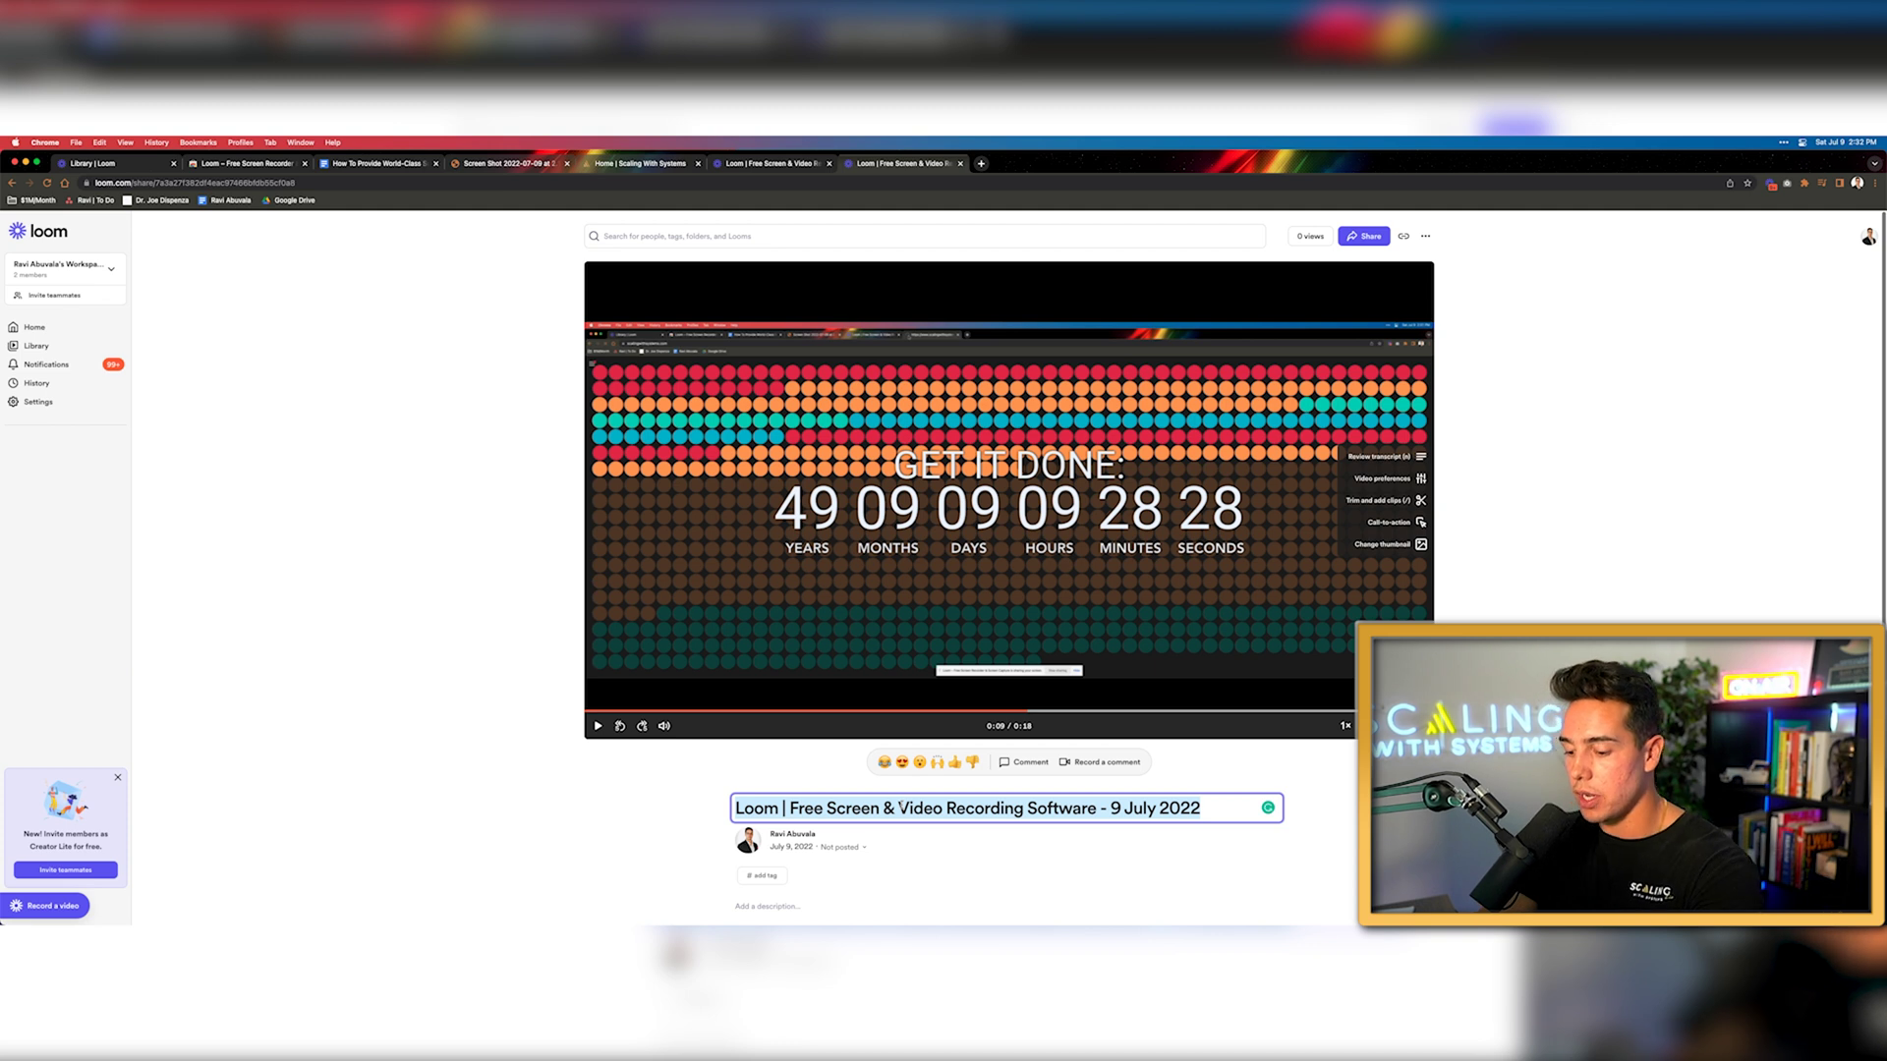
Retitle the video 'Tech | Website Problem' and return to the Library
{"action": "type", "text": "Tech | Website Problem"}
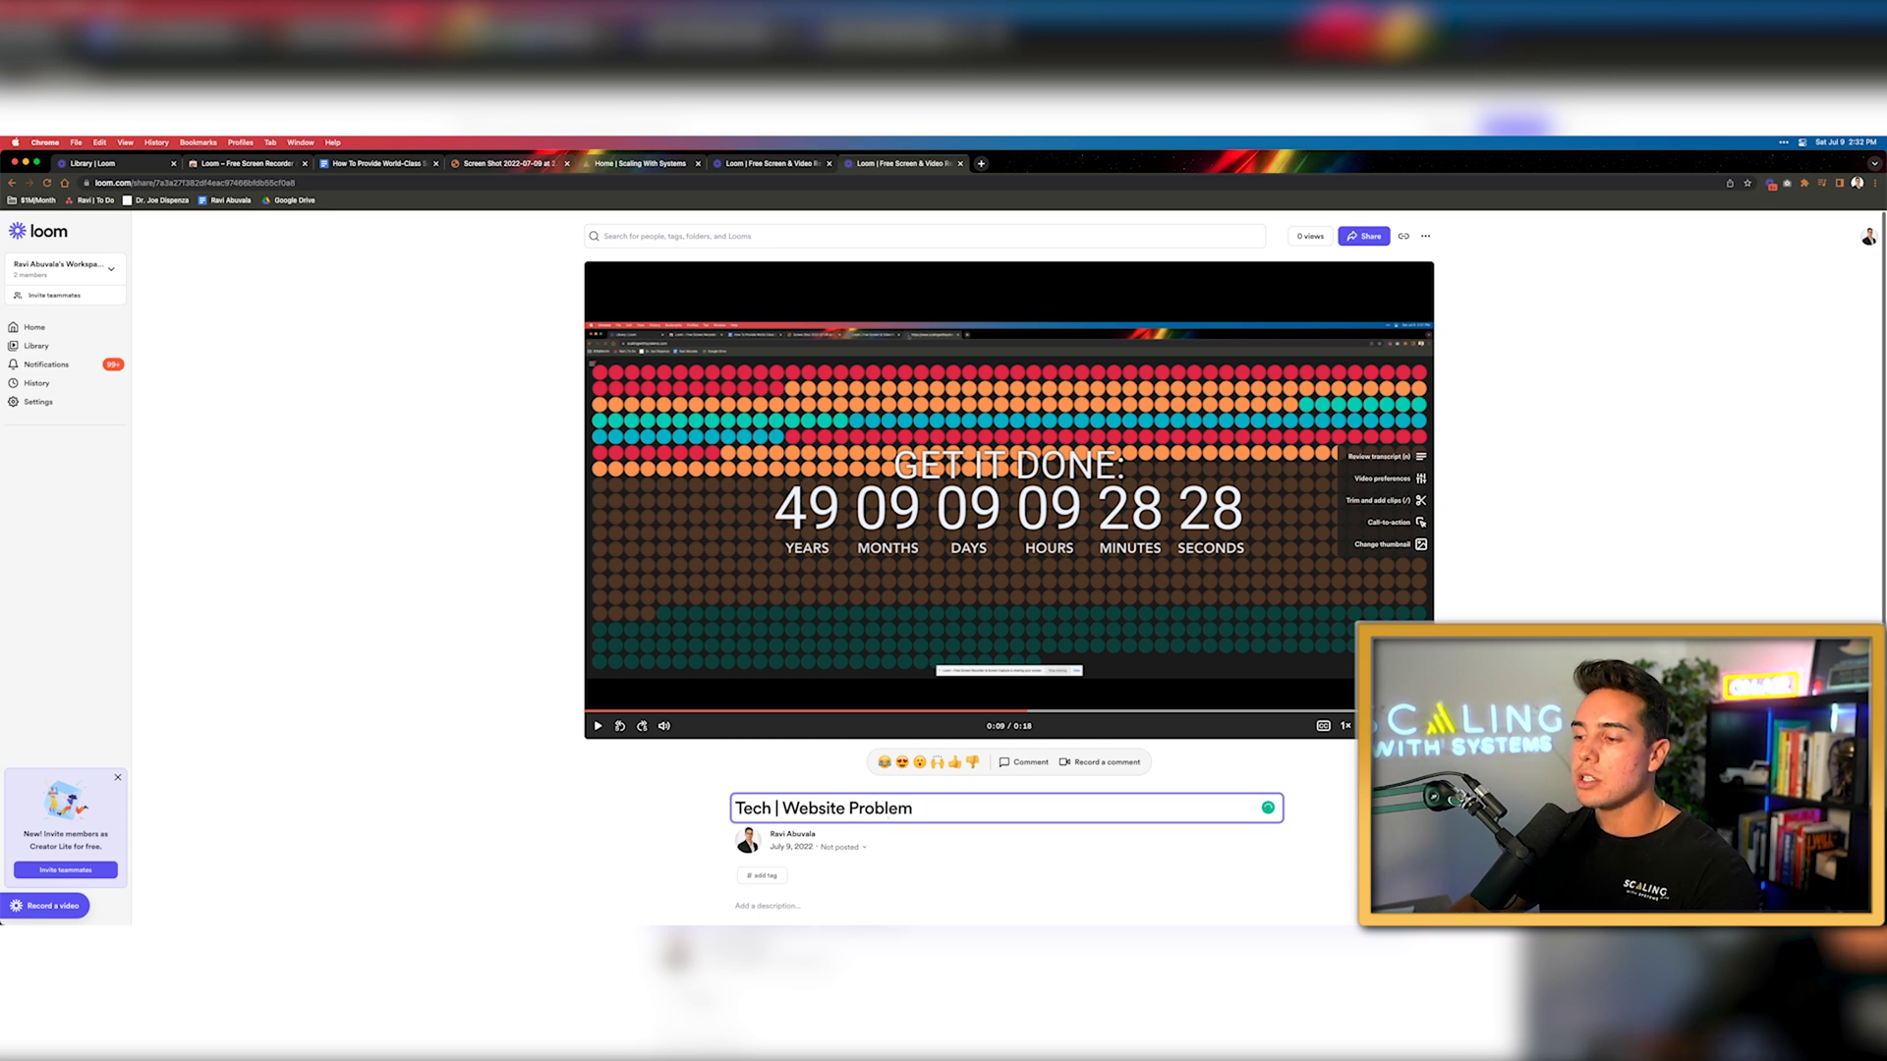
{"action": "key", "text": "Return"}
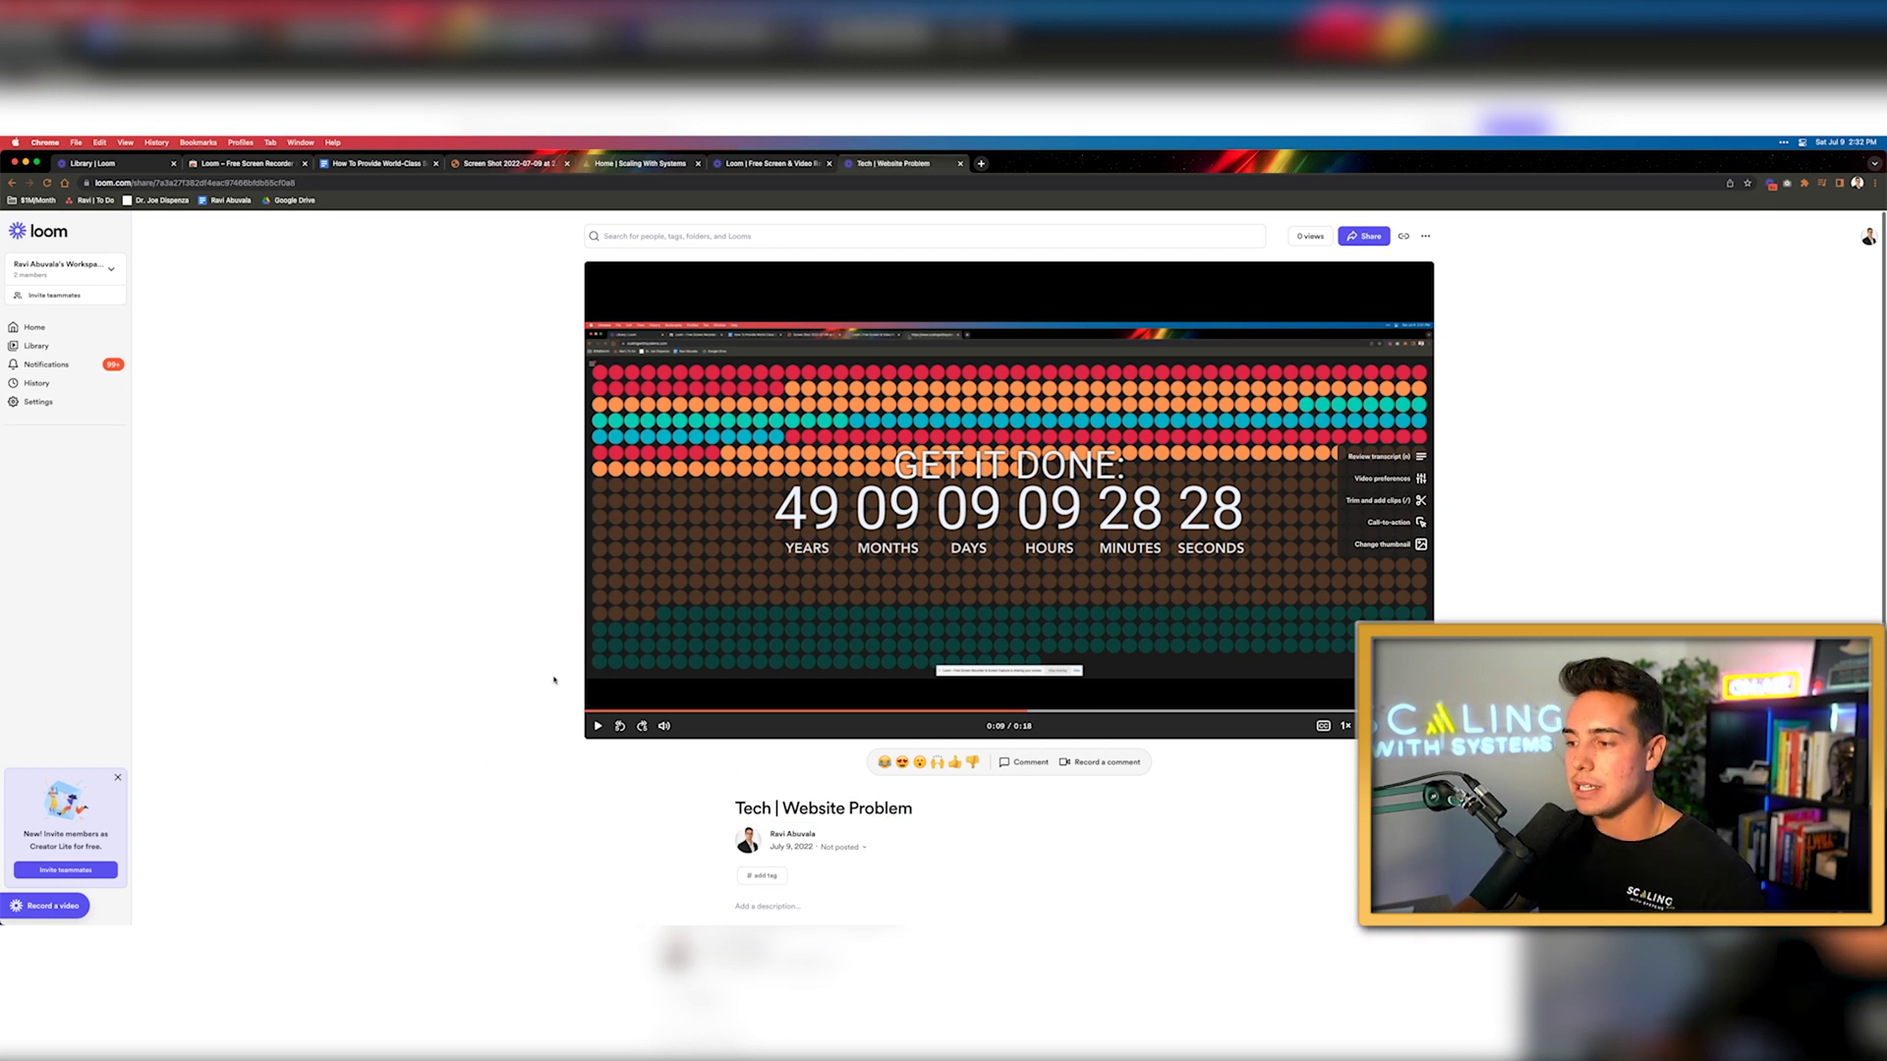
{"action": "left_click", "coordinate": [131, 164]}
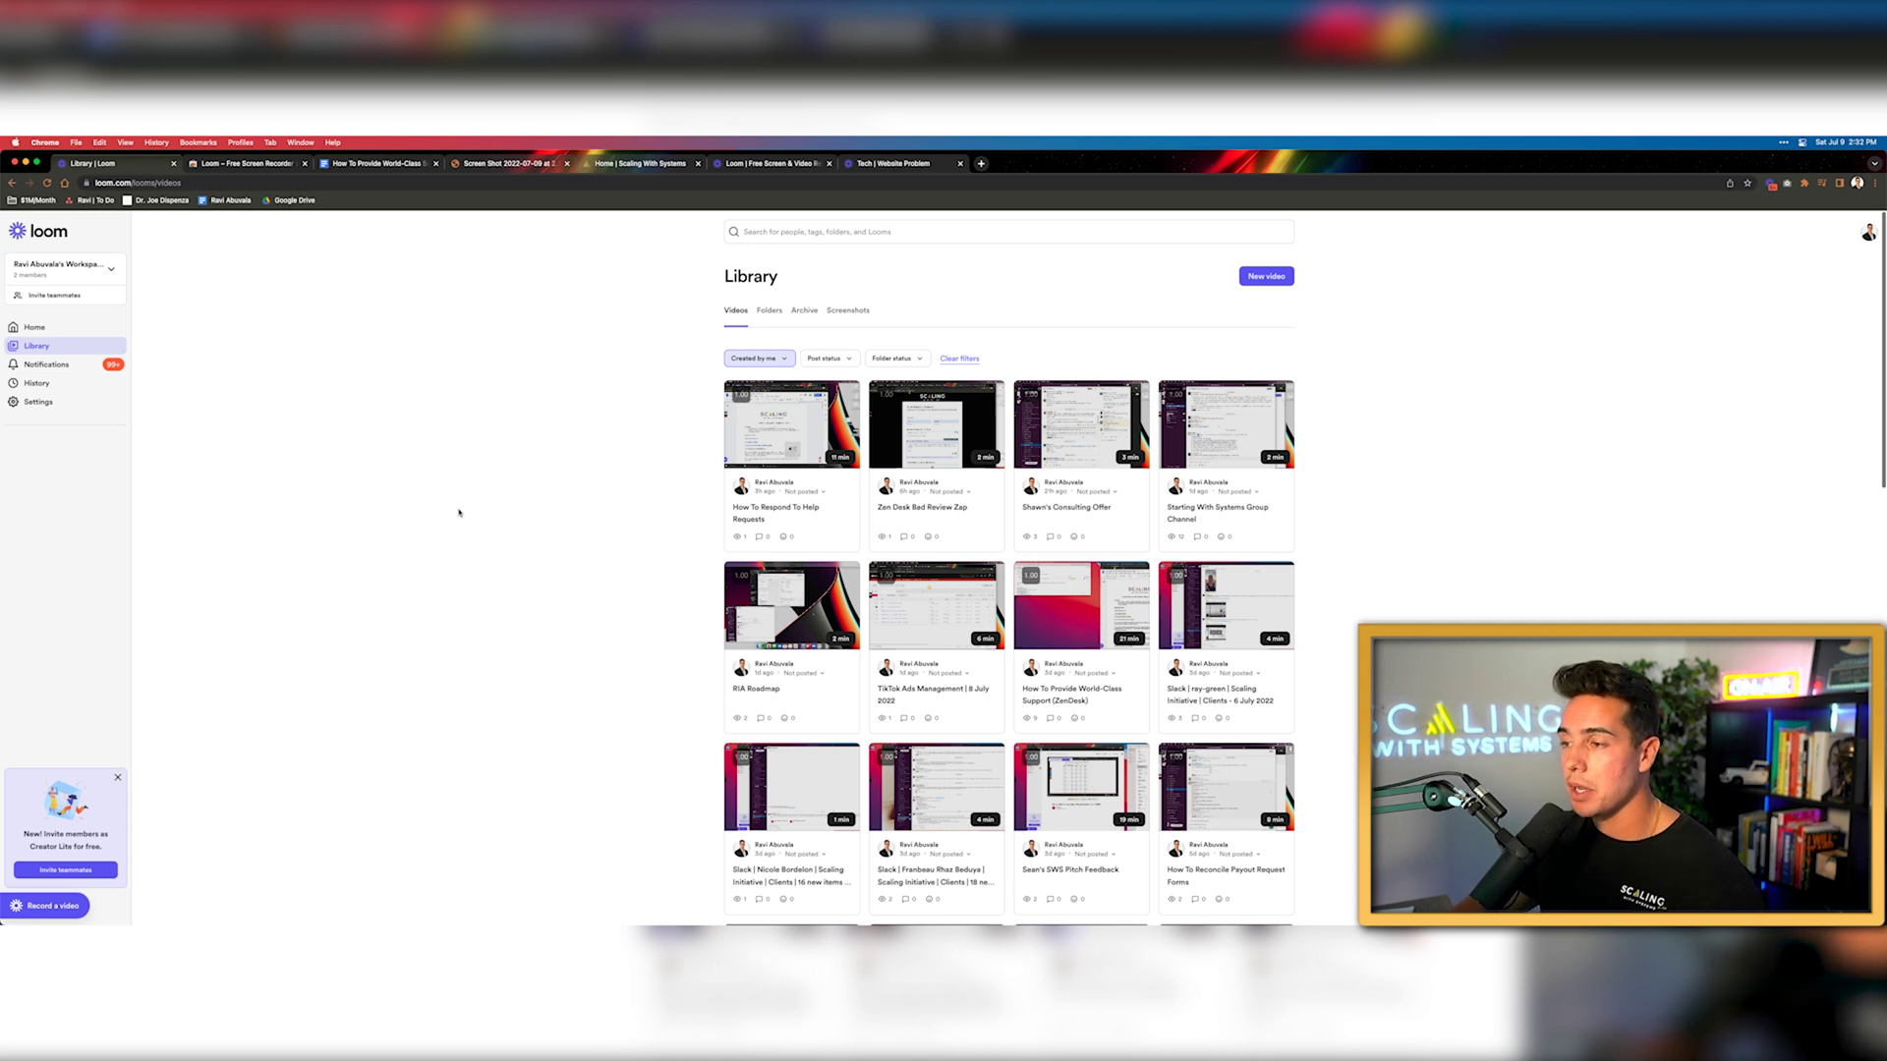
Search the video library for 'ads' and open the June 20, 2022 ads response video
{"action": "left_click", "coordinate": [793, 236]}
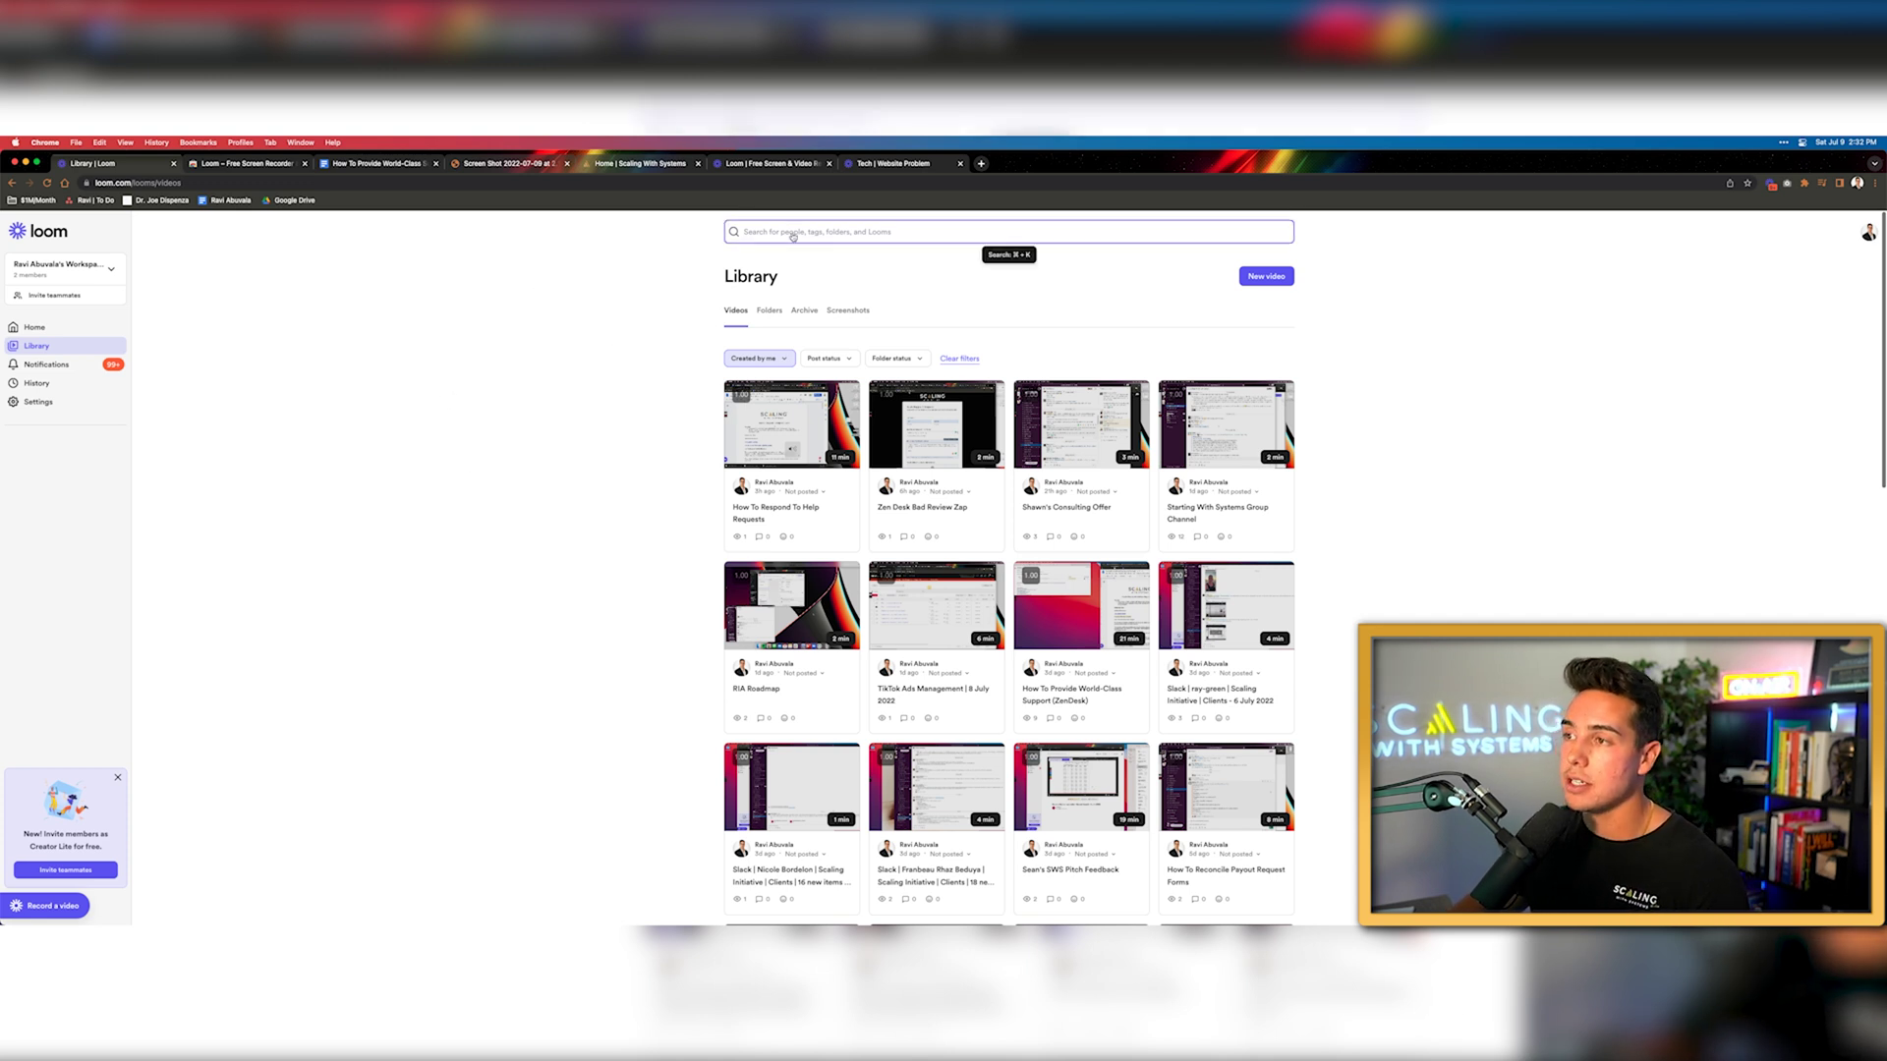
{"action": "type", "text": "ads"}
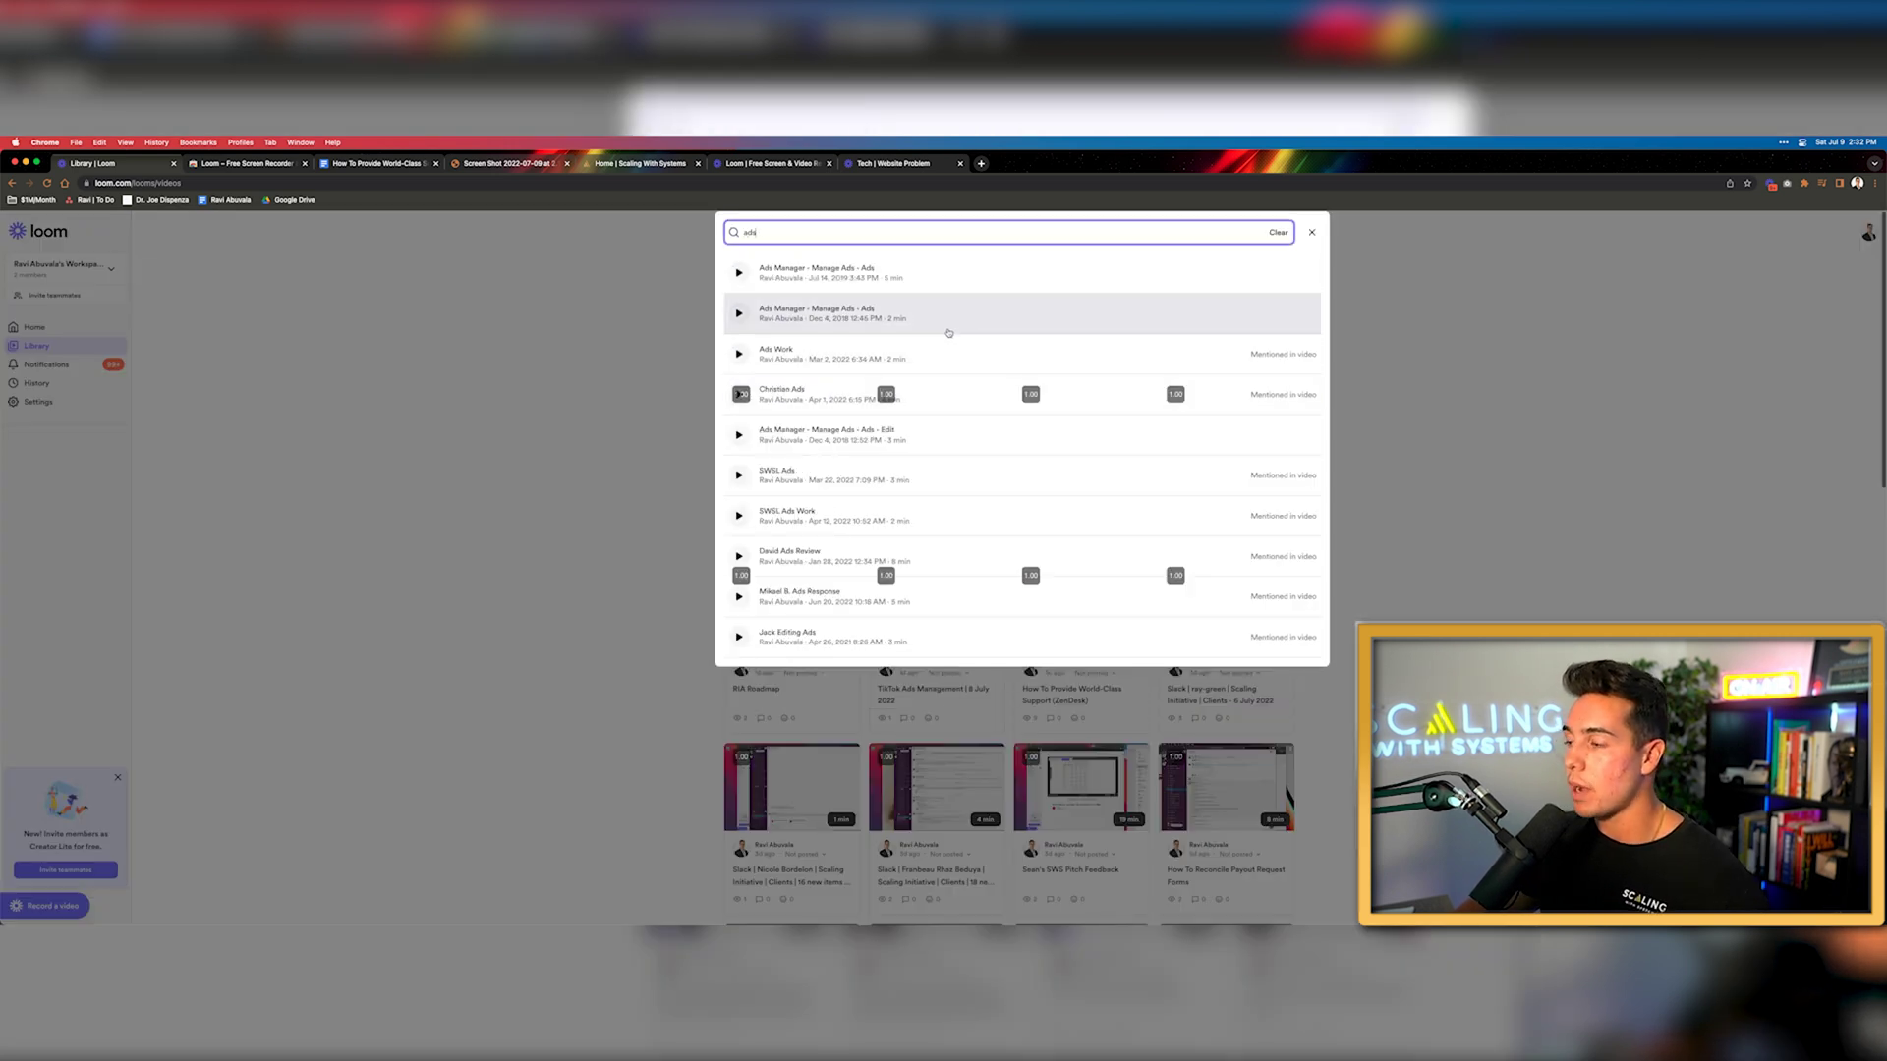
{"action": "scroll", "coordinate": [958, 432], "scroll_direction": "down", "scroll_amount": 3}
{"action": "scroll", "coordinate": [959, 432], "scroll_direction": "down", "scroll_amount": 2}
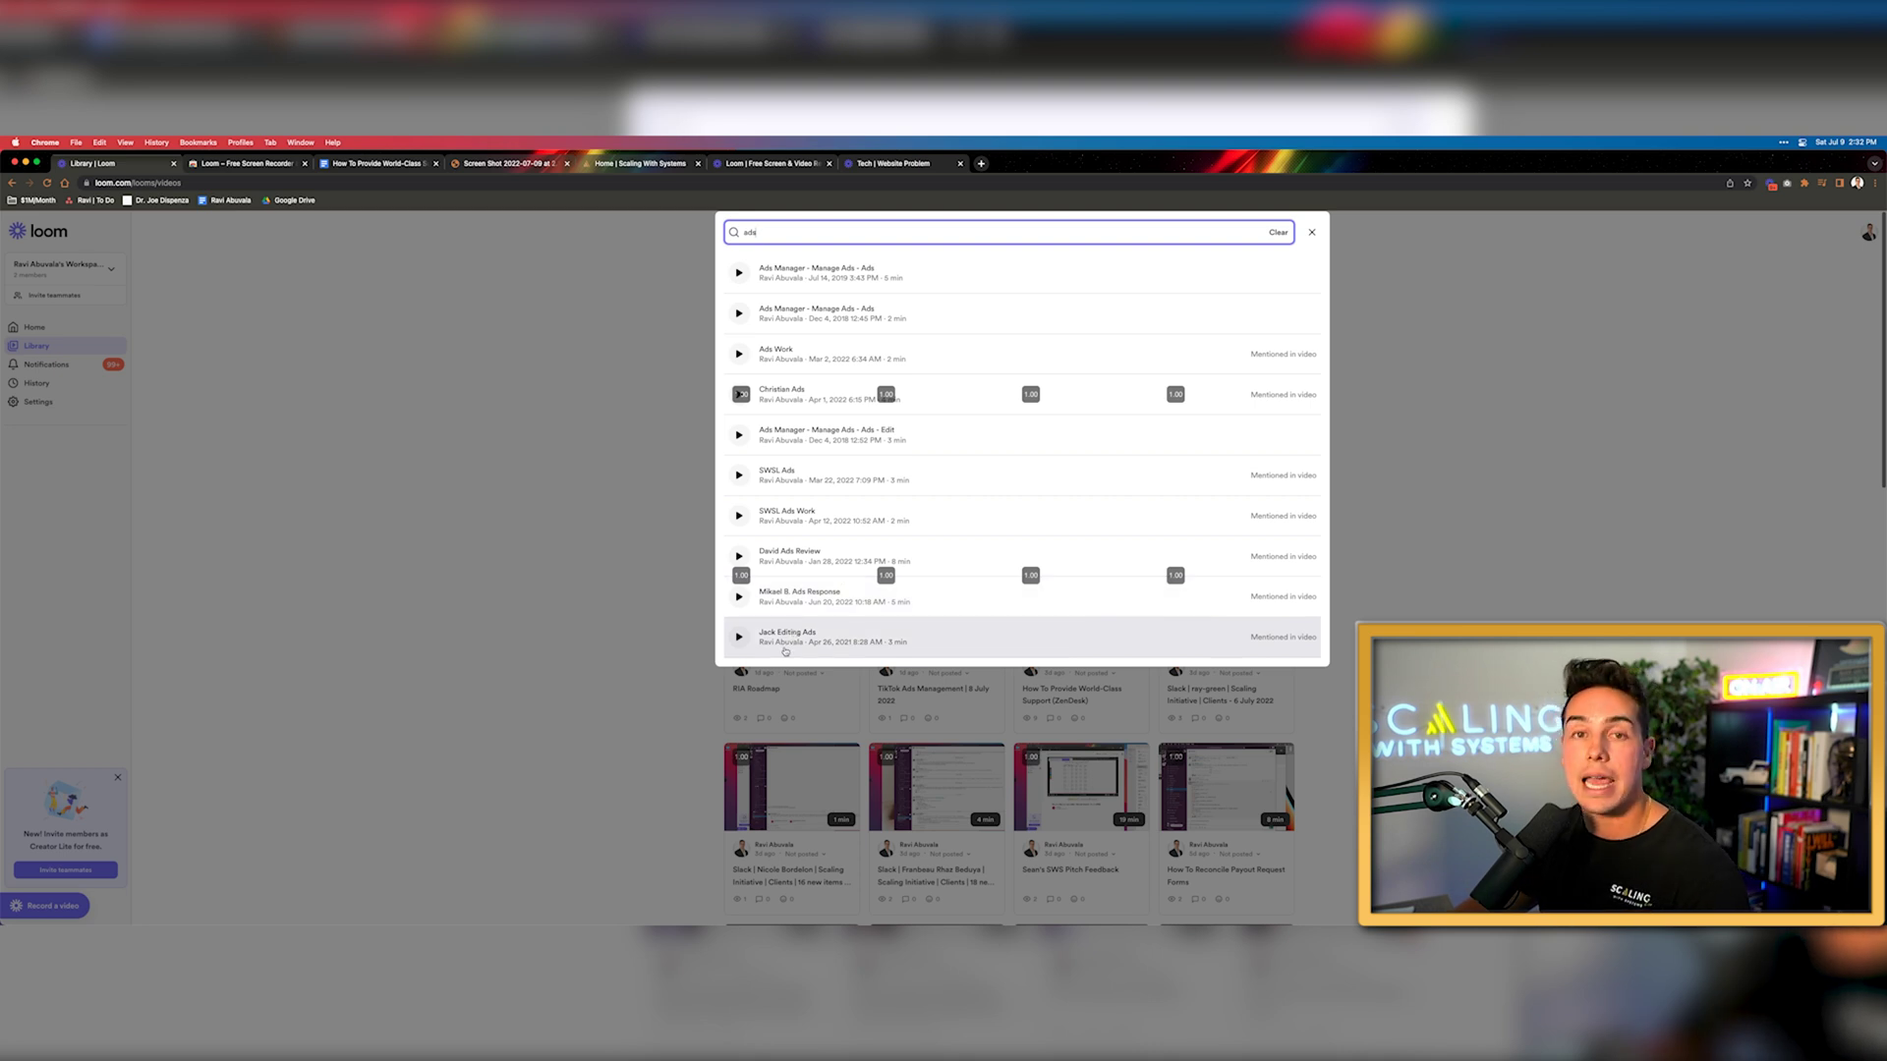
{"action": "left_click", "coordinate": [799, 595]}
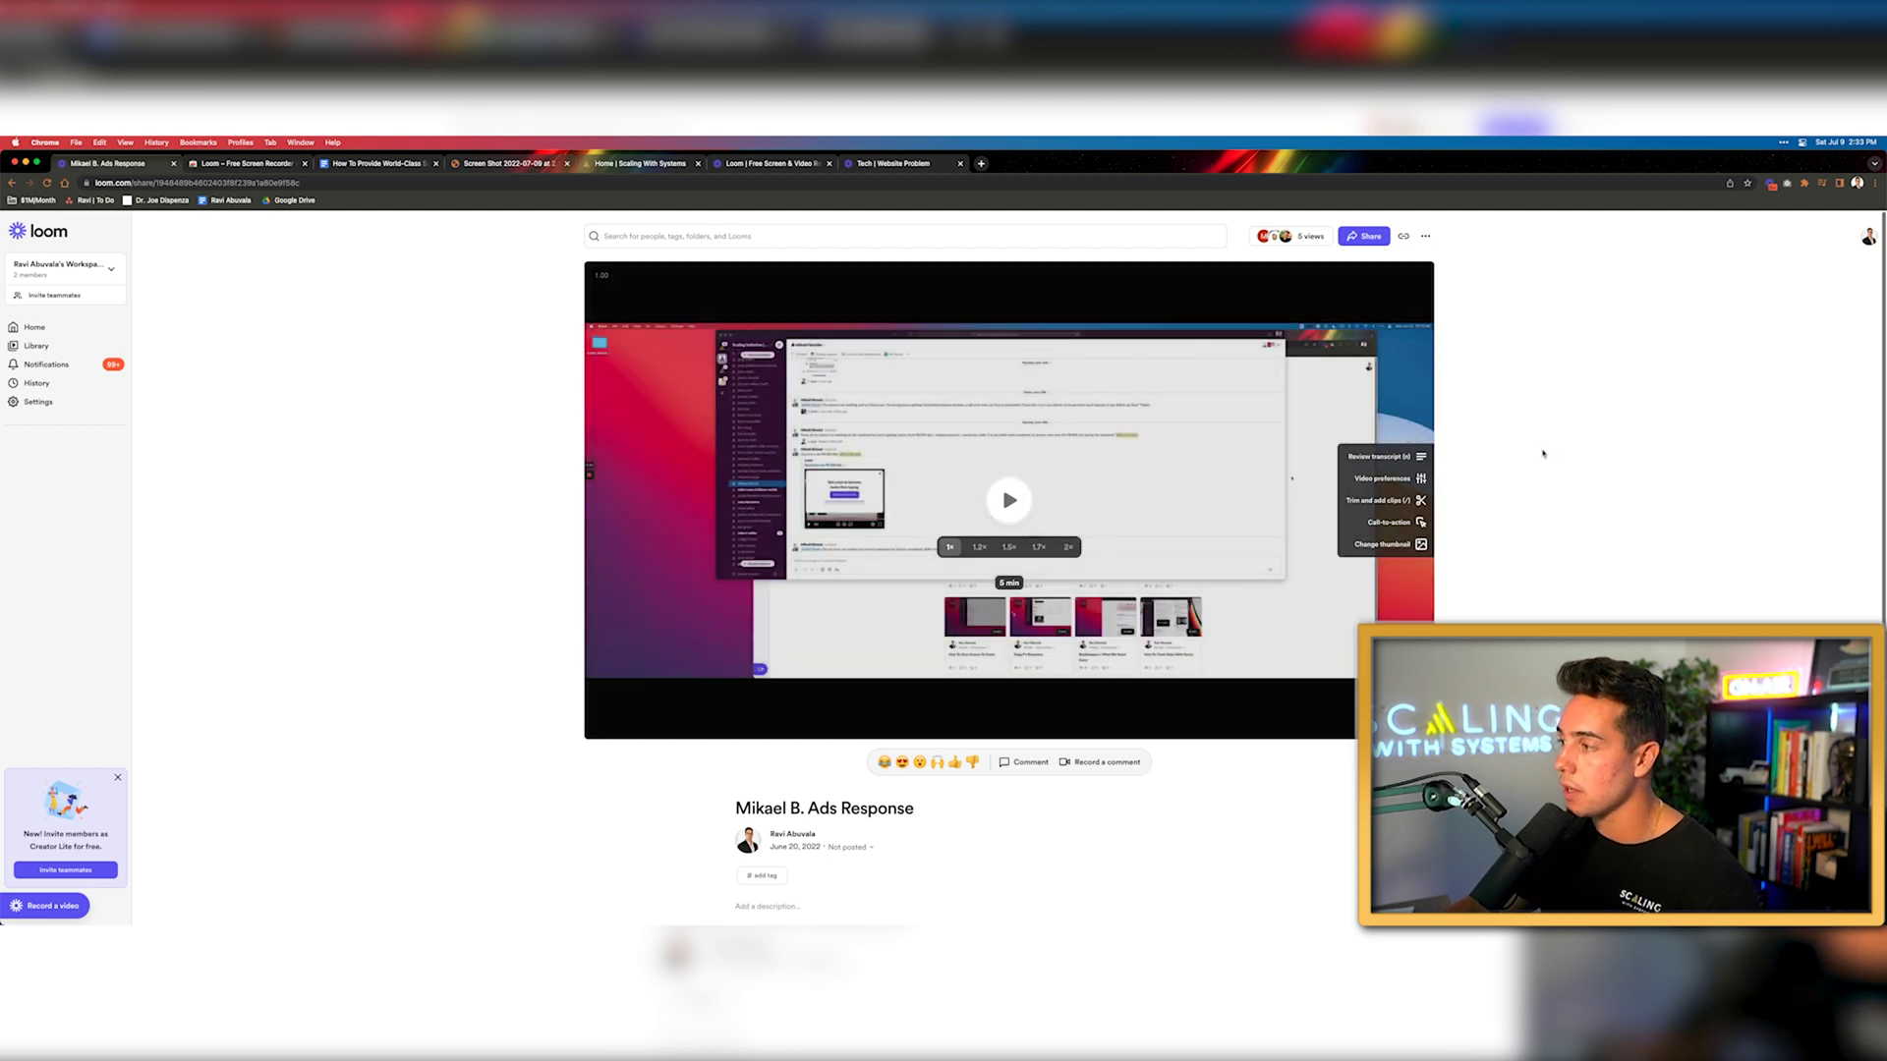
Trim the ads response video so it starts at 2:24 and save the change
{"action": "left_click", "coordinate": [1388, 500]}
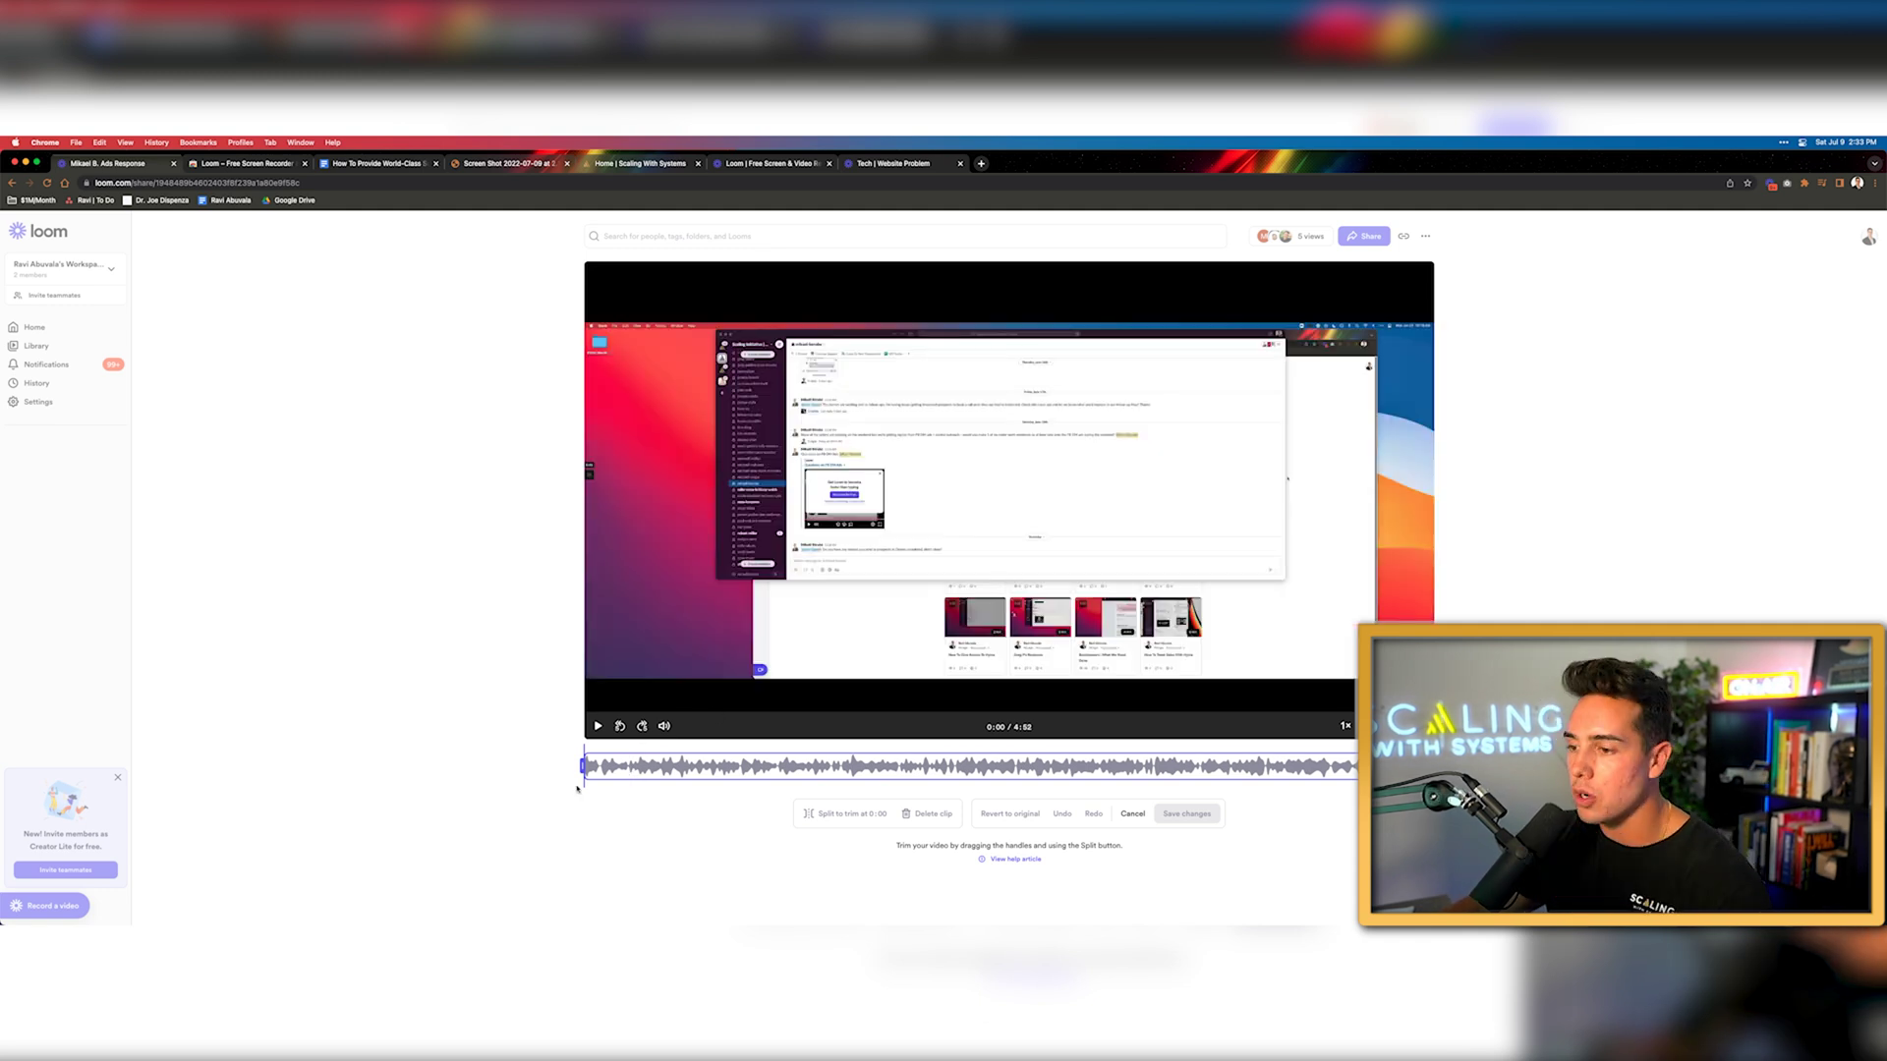
{"action": "left_click_drag", "start_coordinate": [583, 767], "coordinate": [970, 766]}
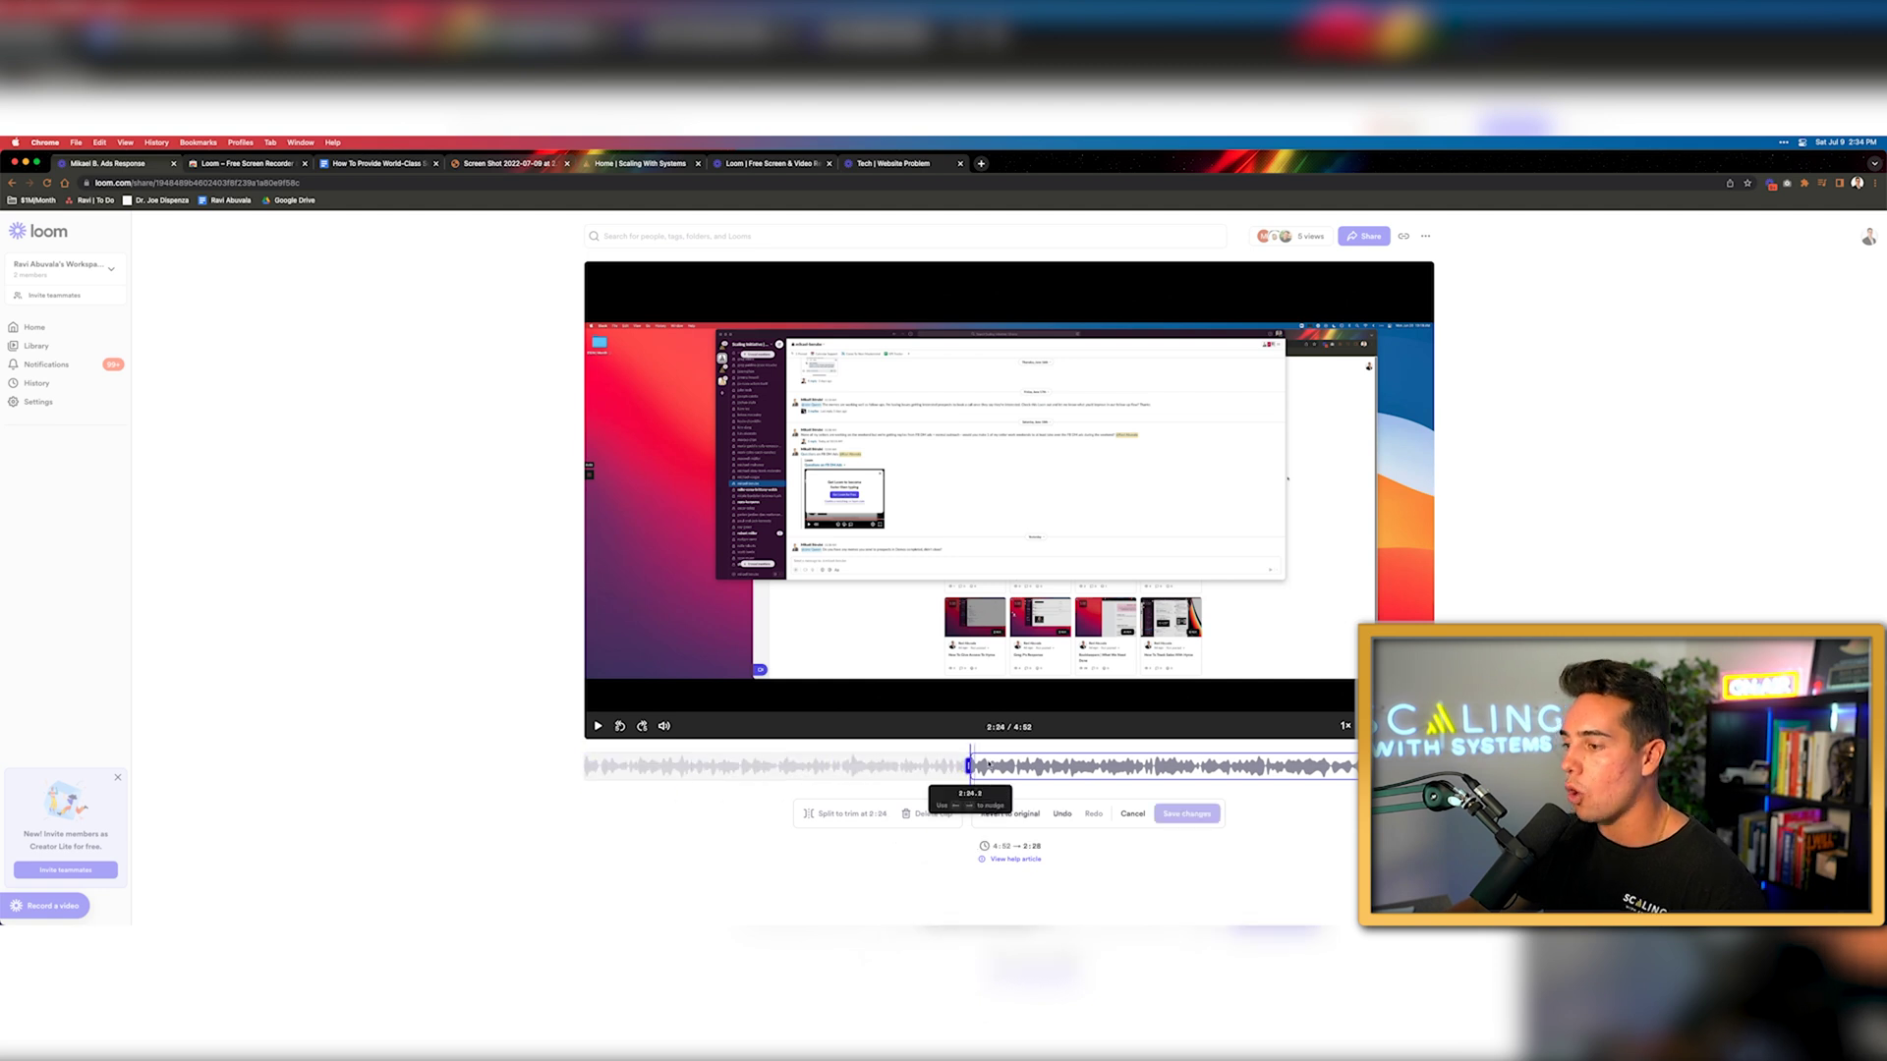
{"action": "left_click", "coordinate": [1015, 767]}
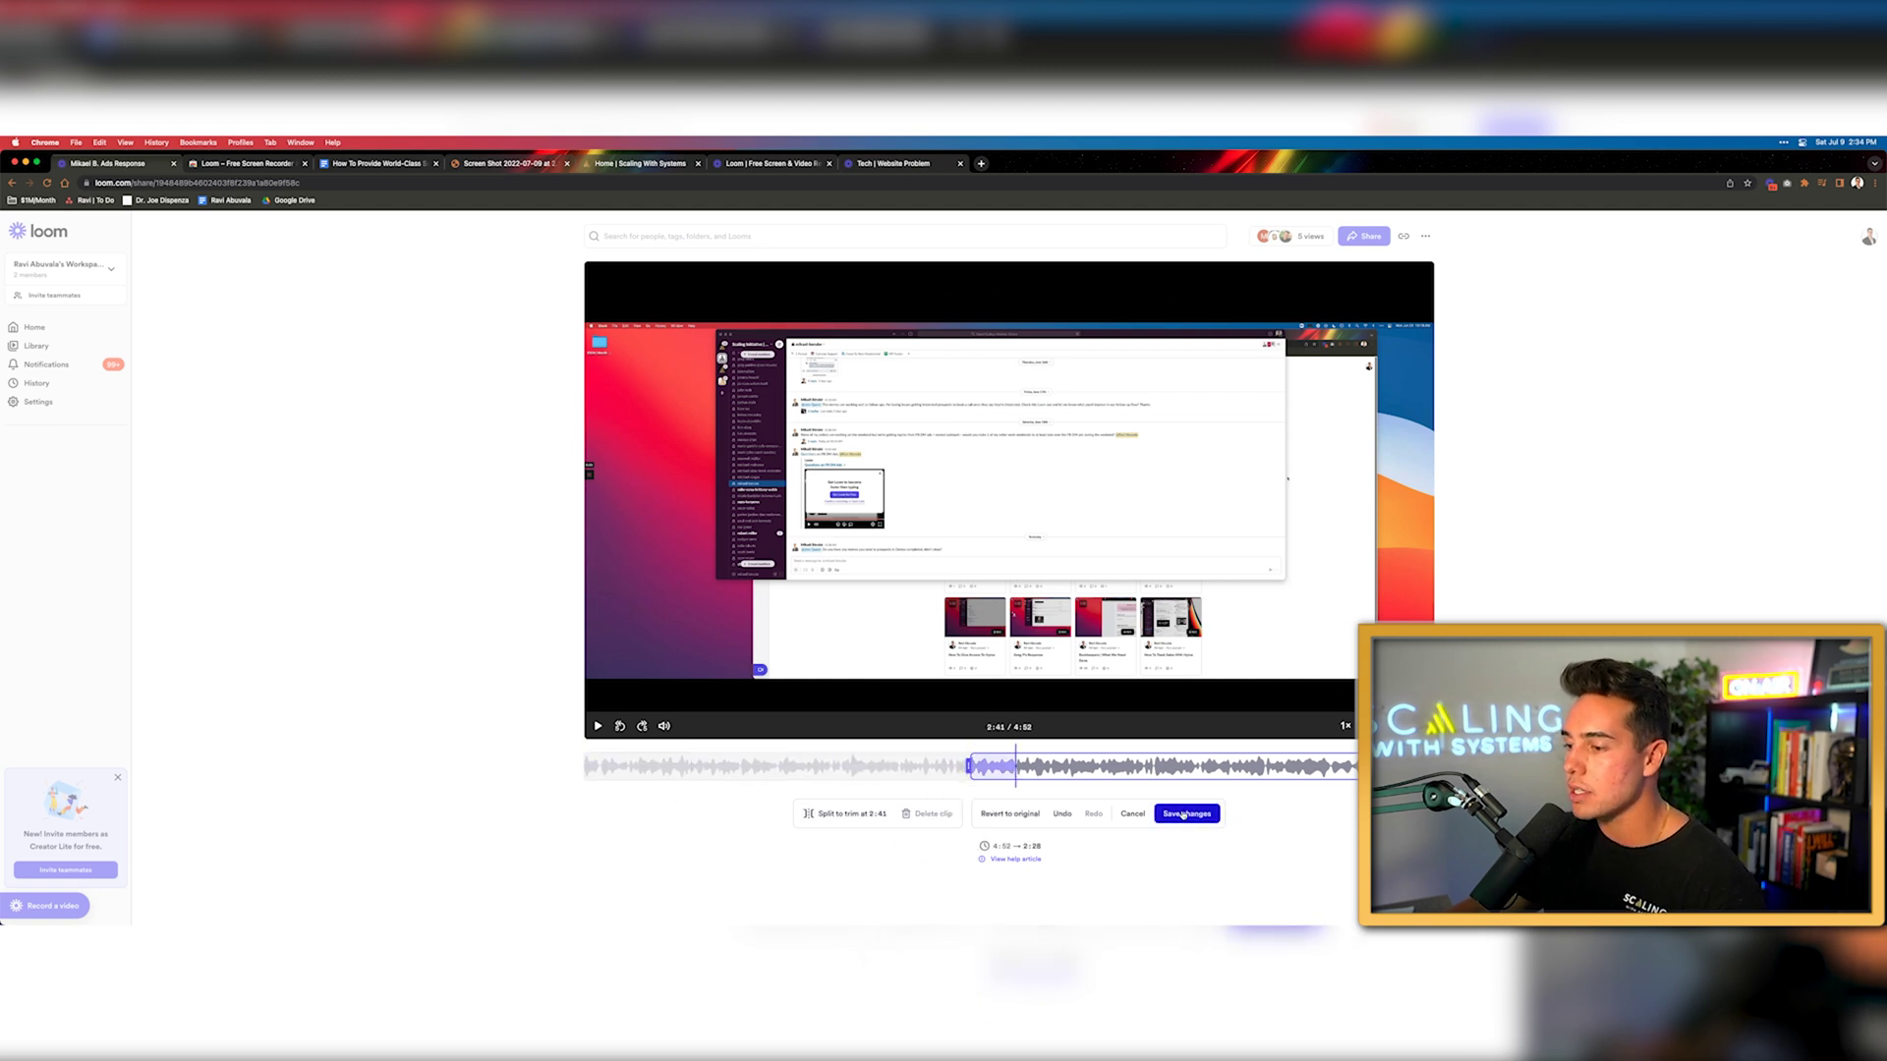
{"action": "left_click", "coordinate": [1183, 815]}
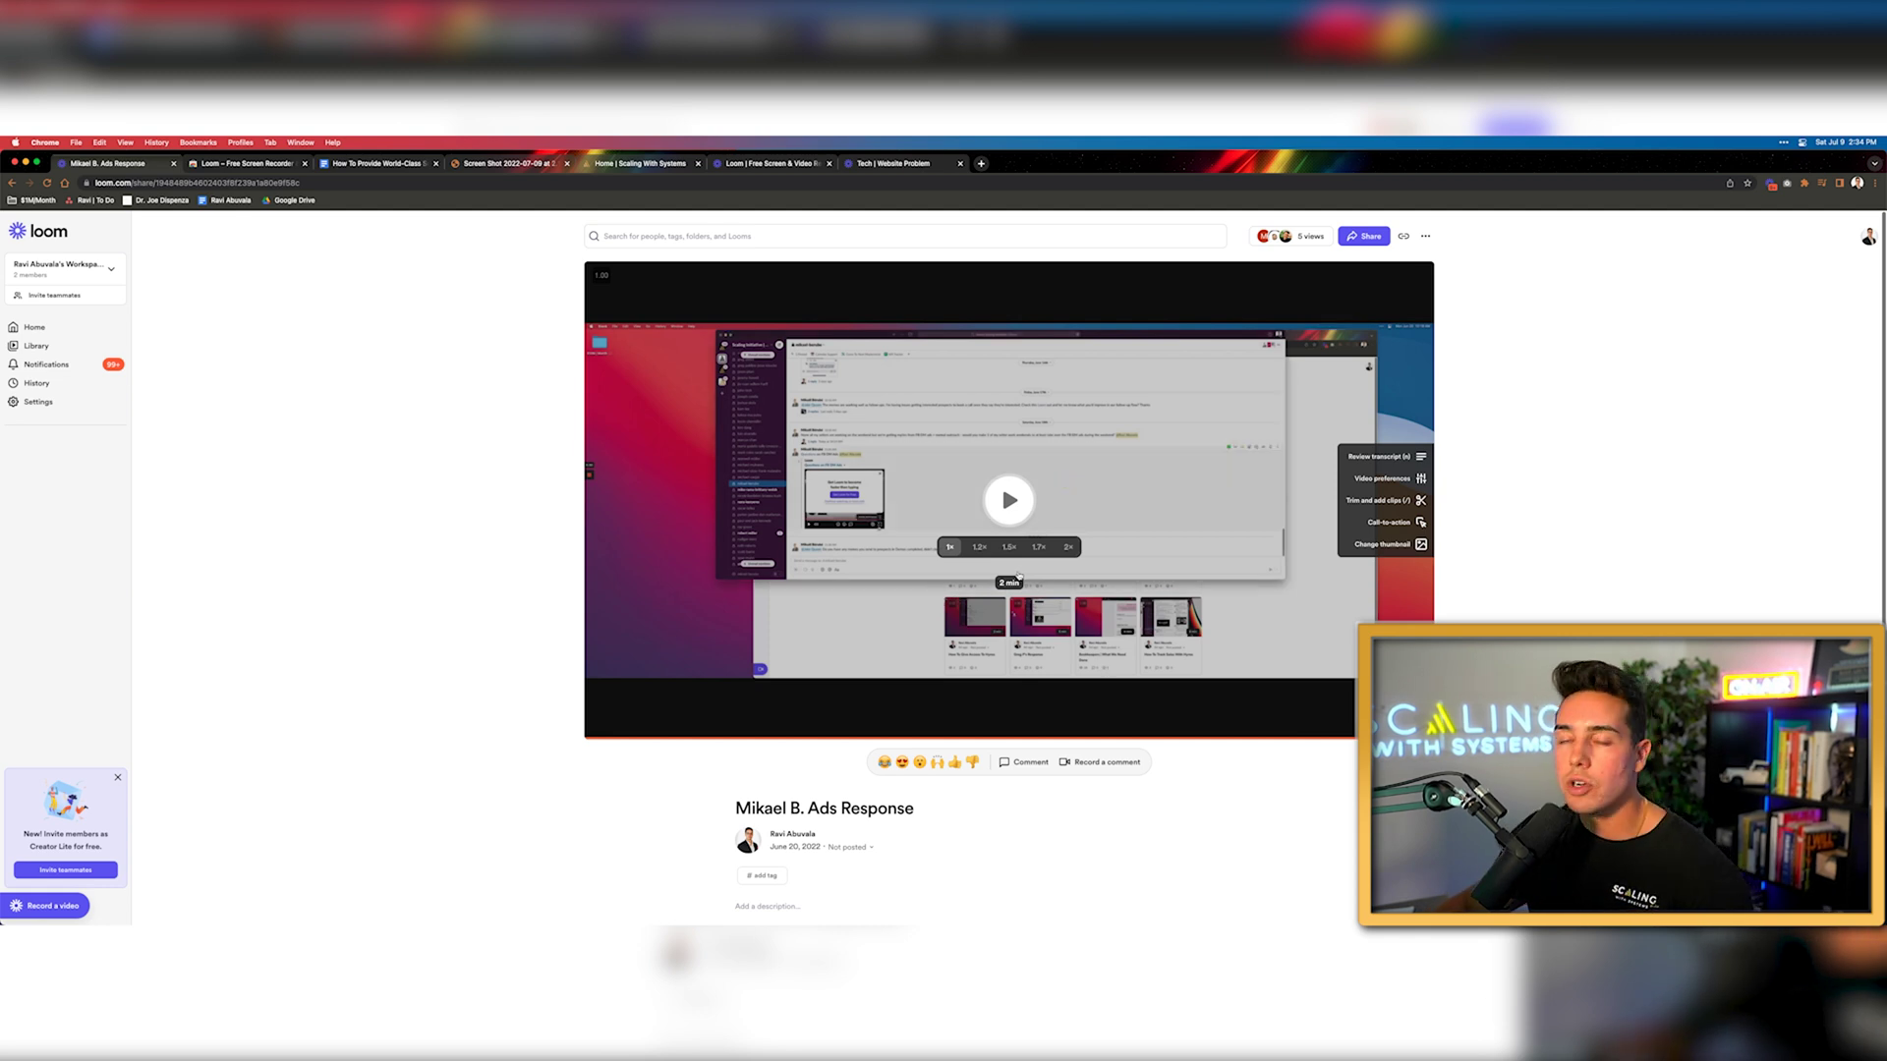
Revert the video to its original untrimmed version and close the trim editor
{"action": "left_click", "coordinate": [1396, 501]}
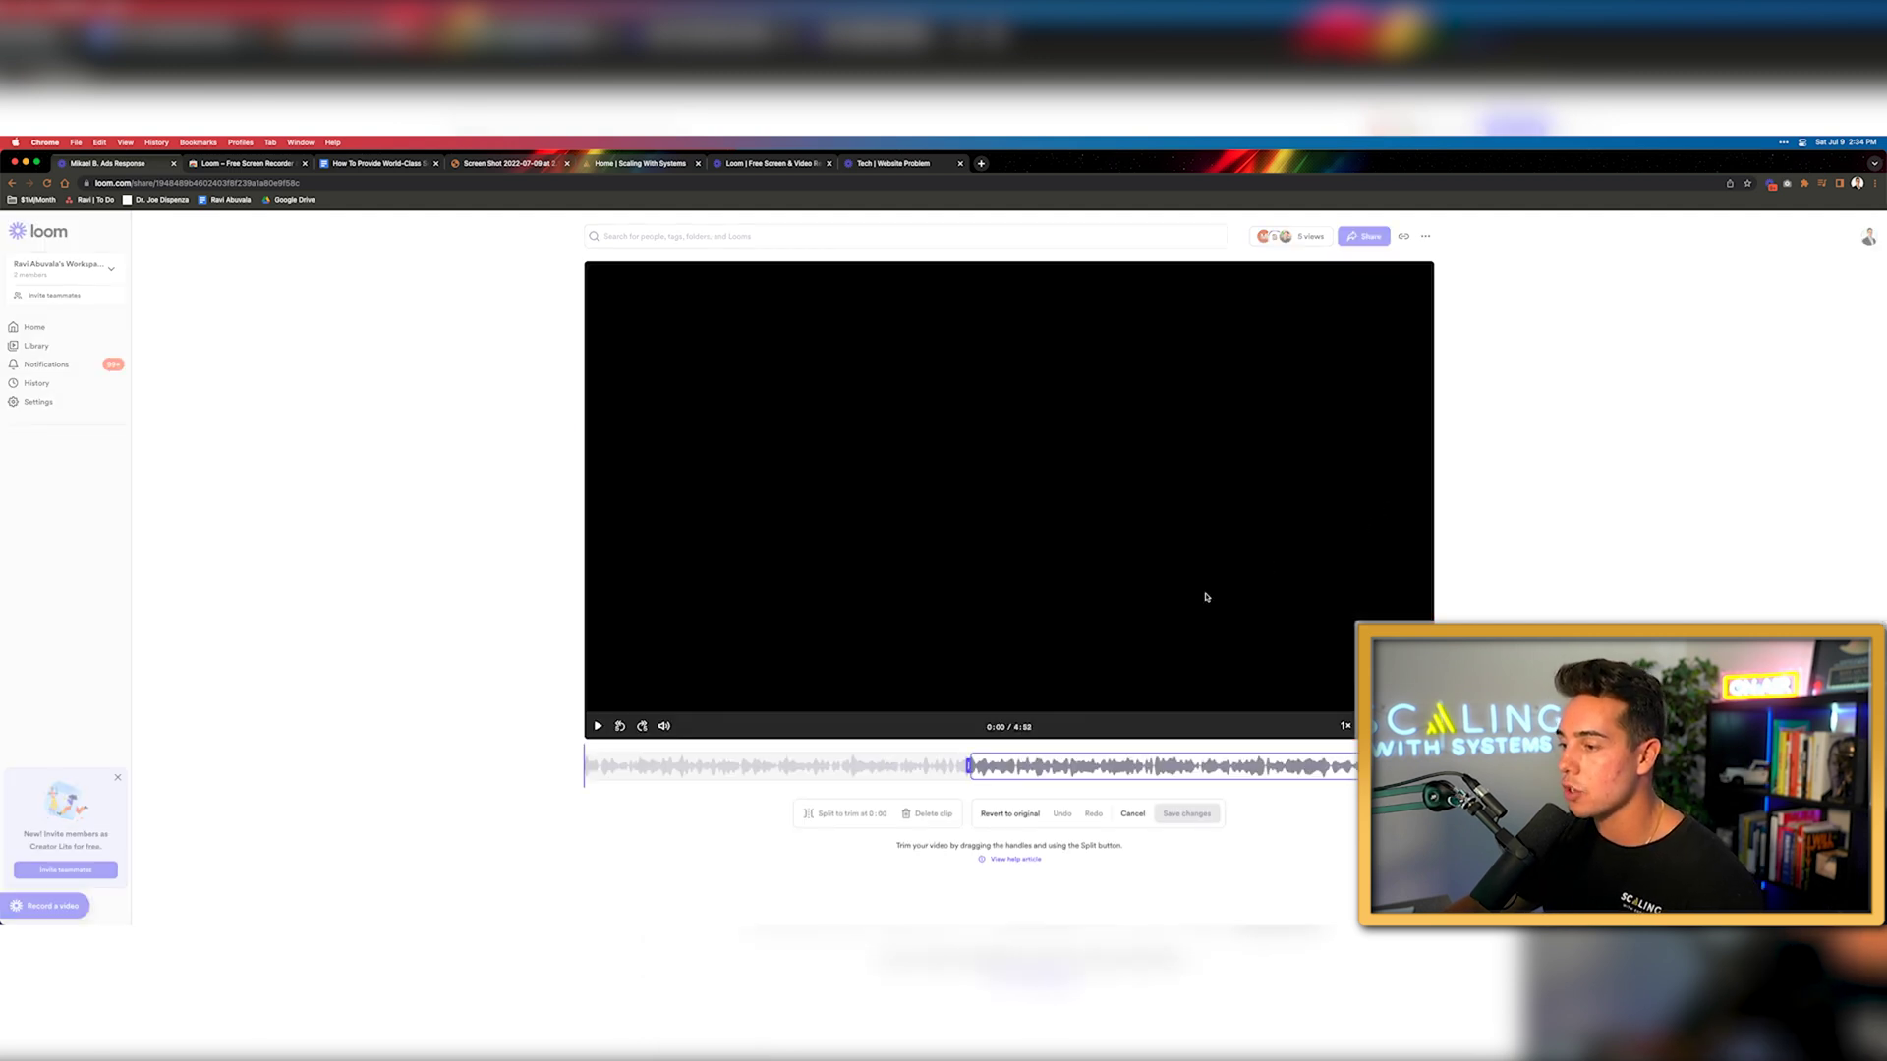
{"action": "left_click", "coordinate": [1018, 816]}
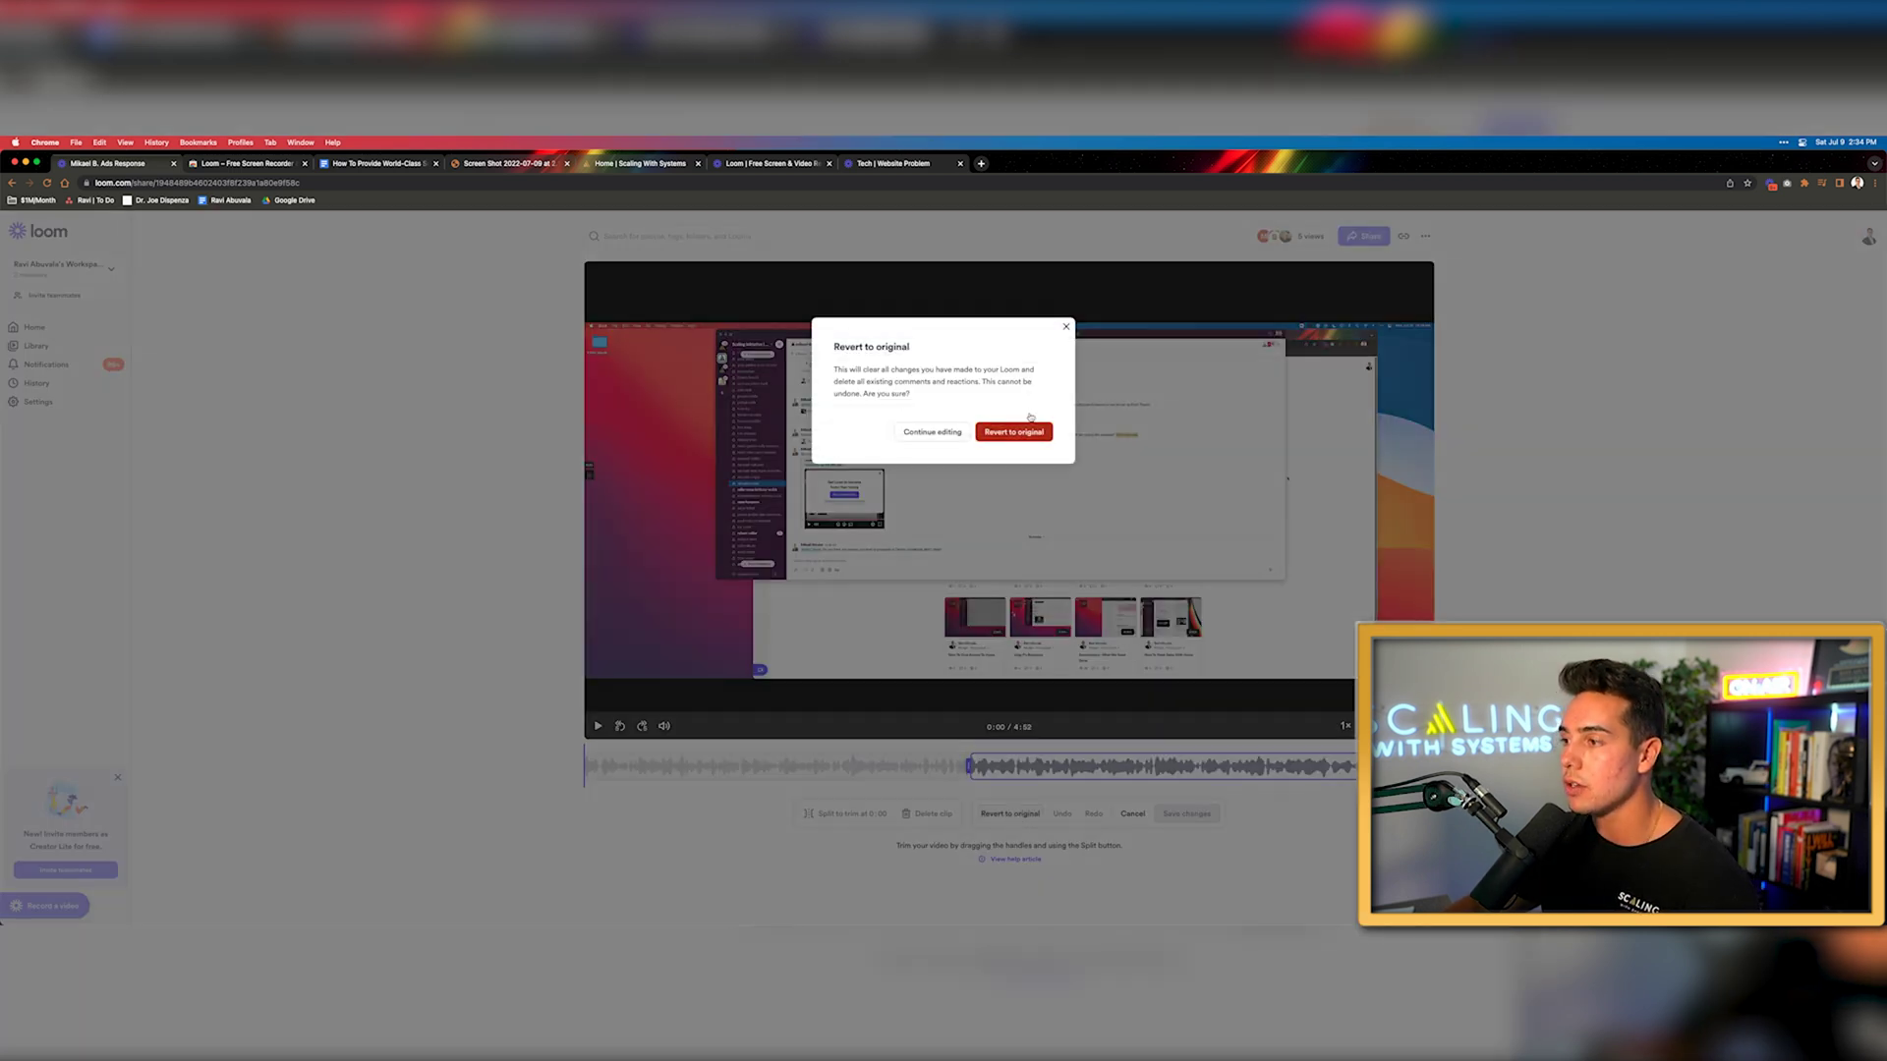
{"action": "left_click", "coordinate": [983, 440]}
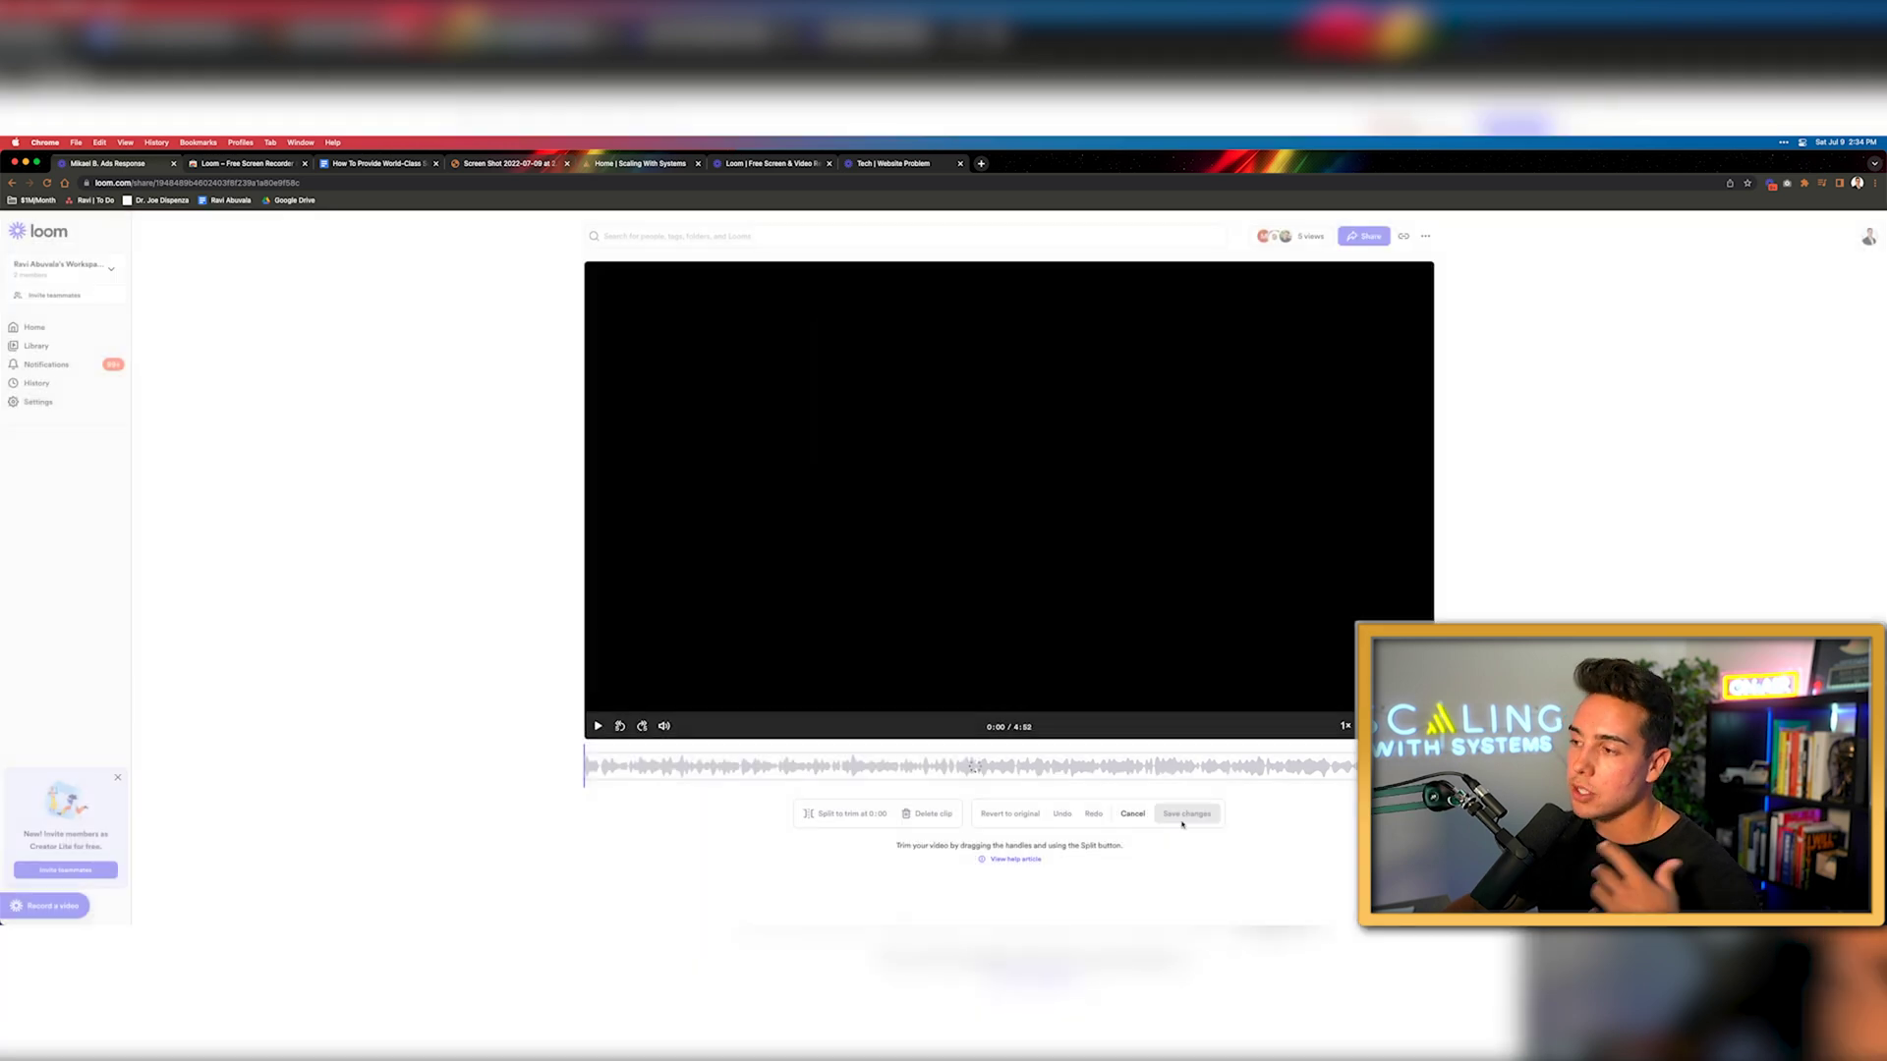
{"action": "left_click", "coordinate": [1132, 813]}
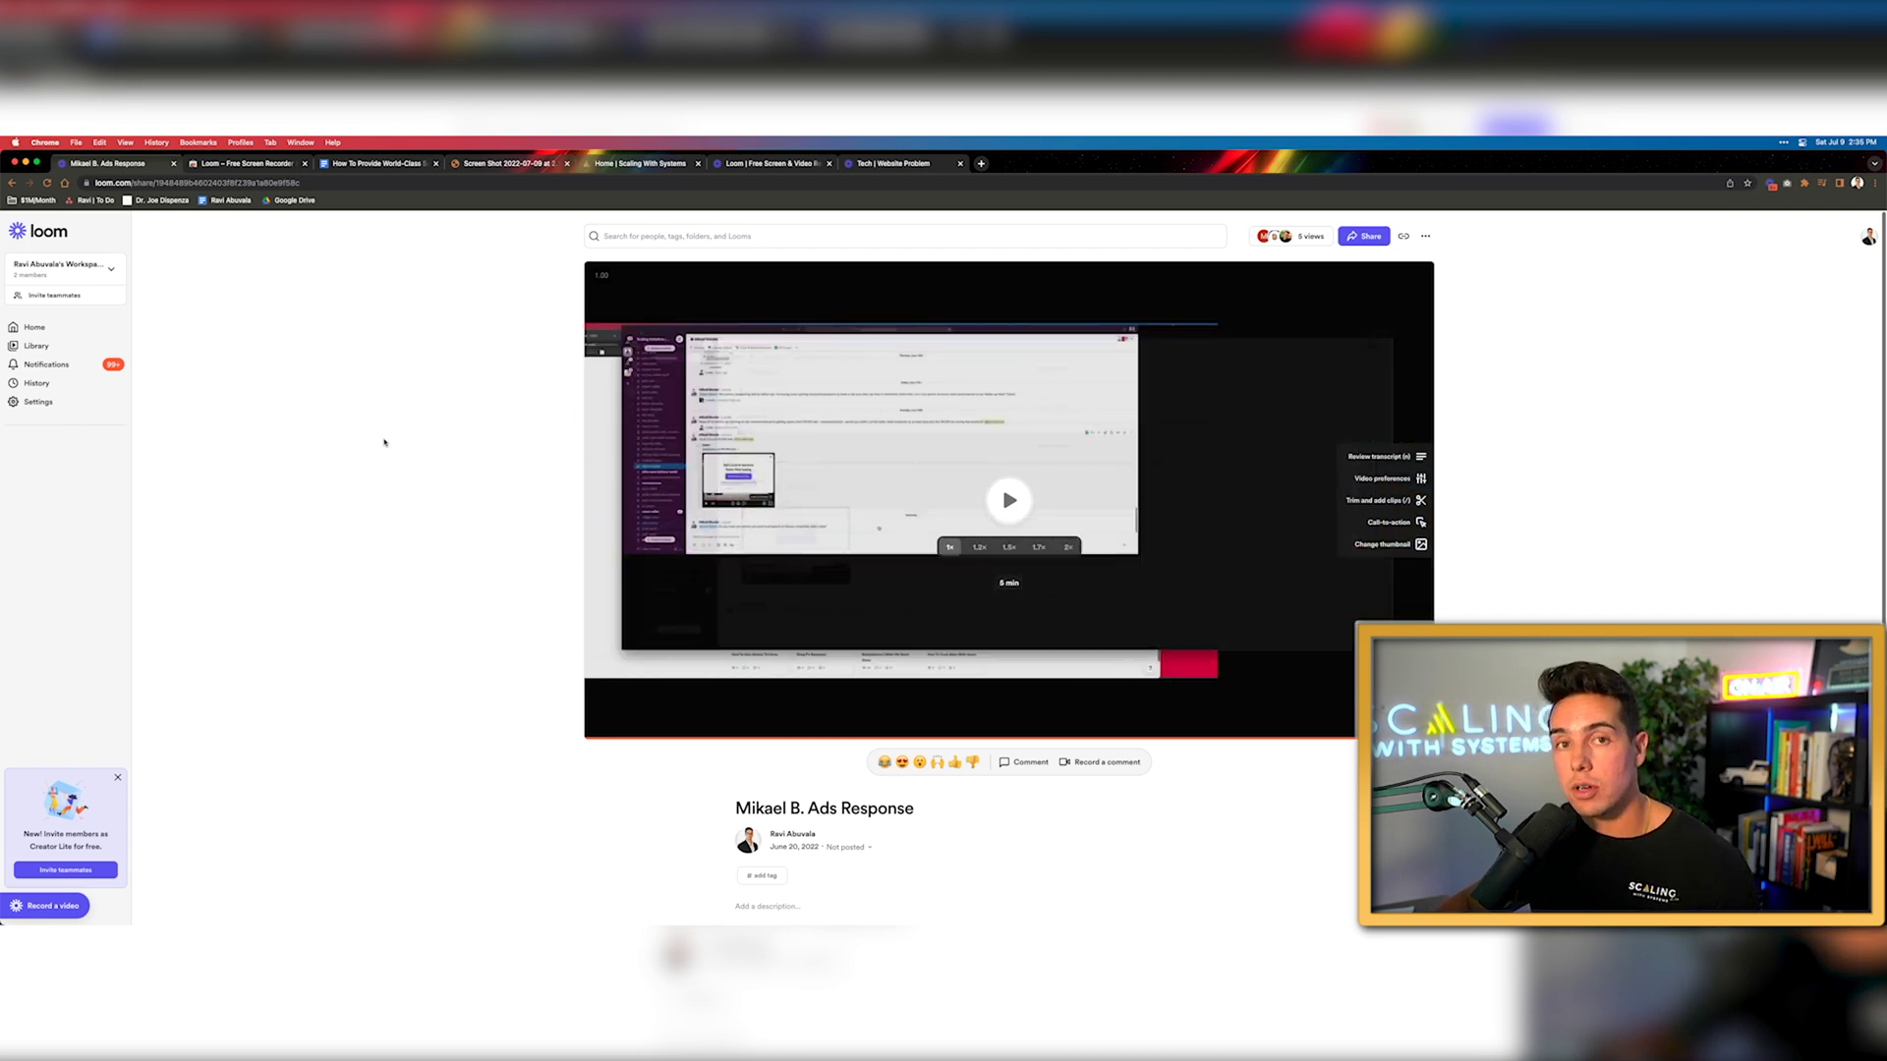
{"action": "left_click", "coordinate": [259, 161]}
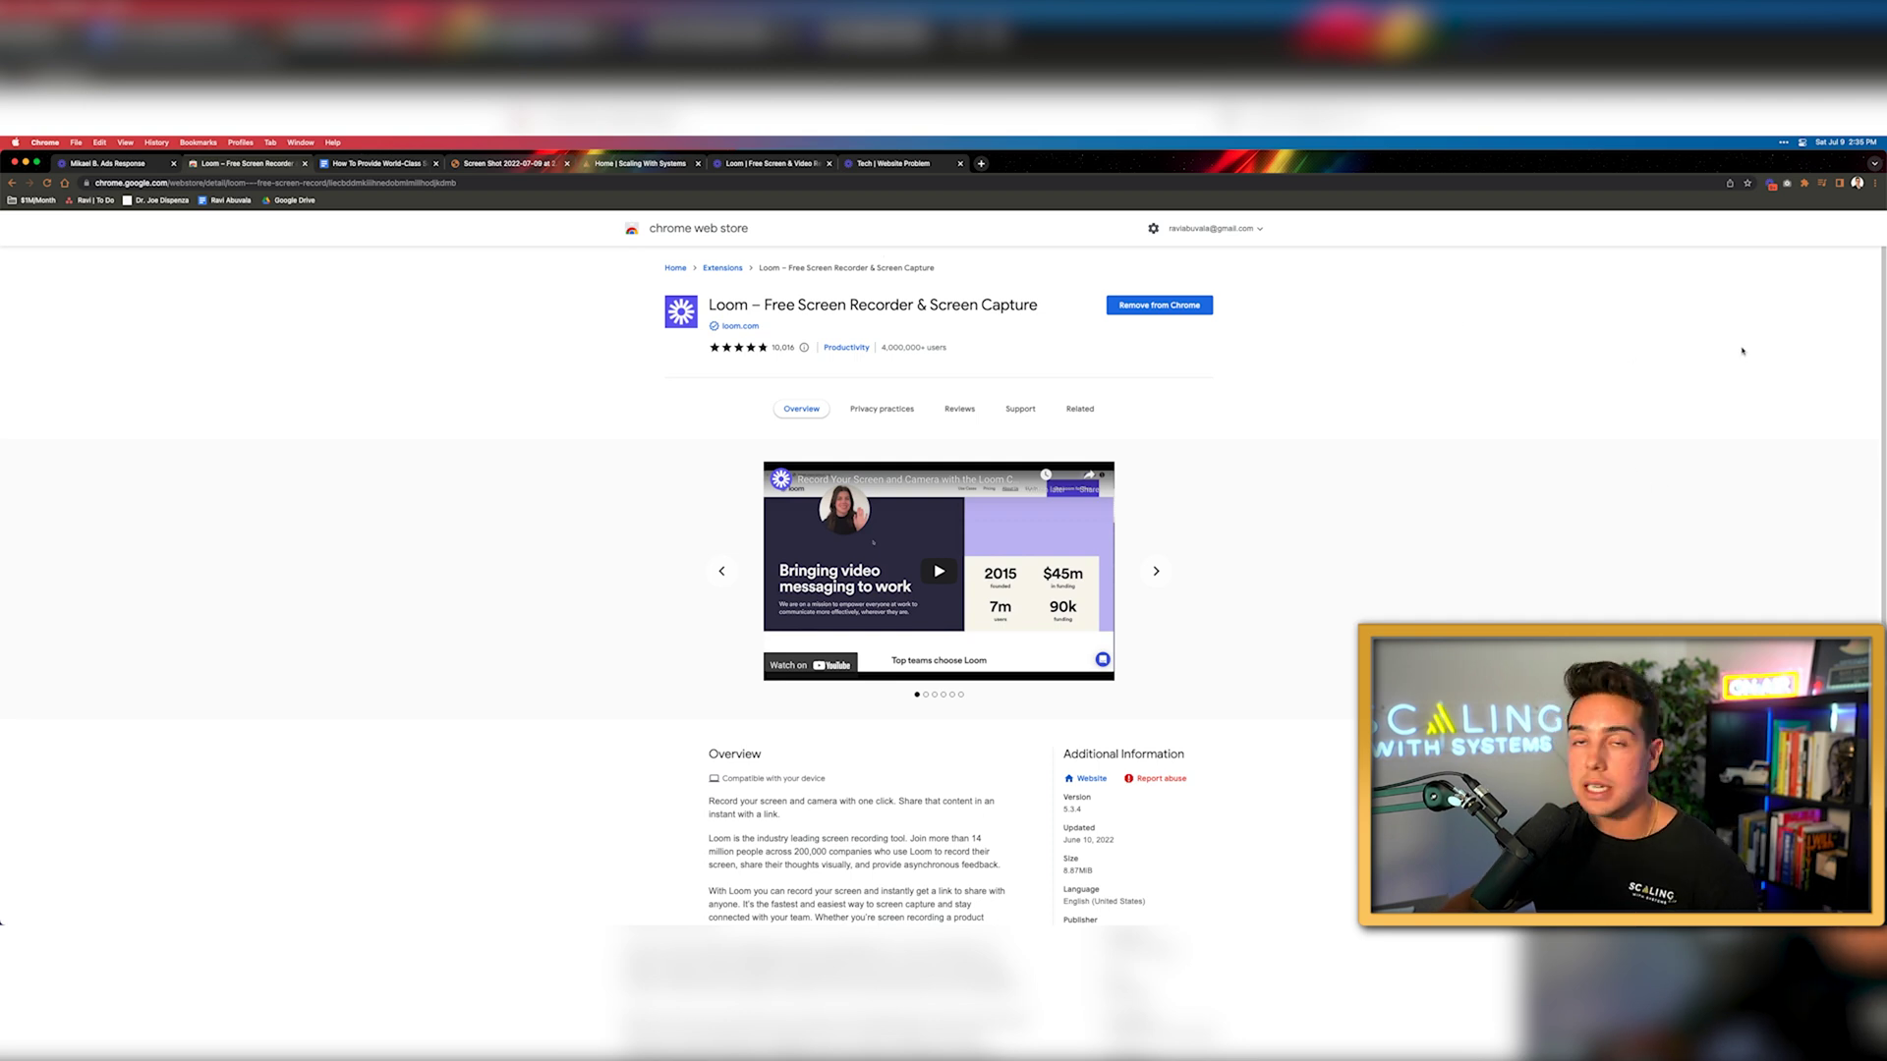
Switch to the 'How To Provide World-Class Support (ZenDesk)' Google Doc tab
{"action": "left_click", "coordinate": [99, 163]}
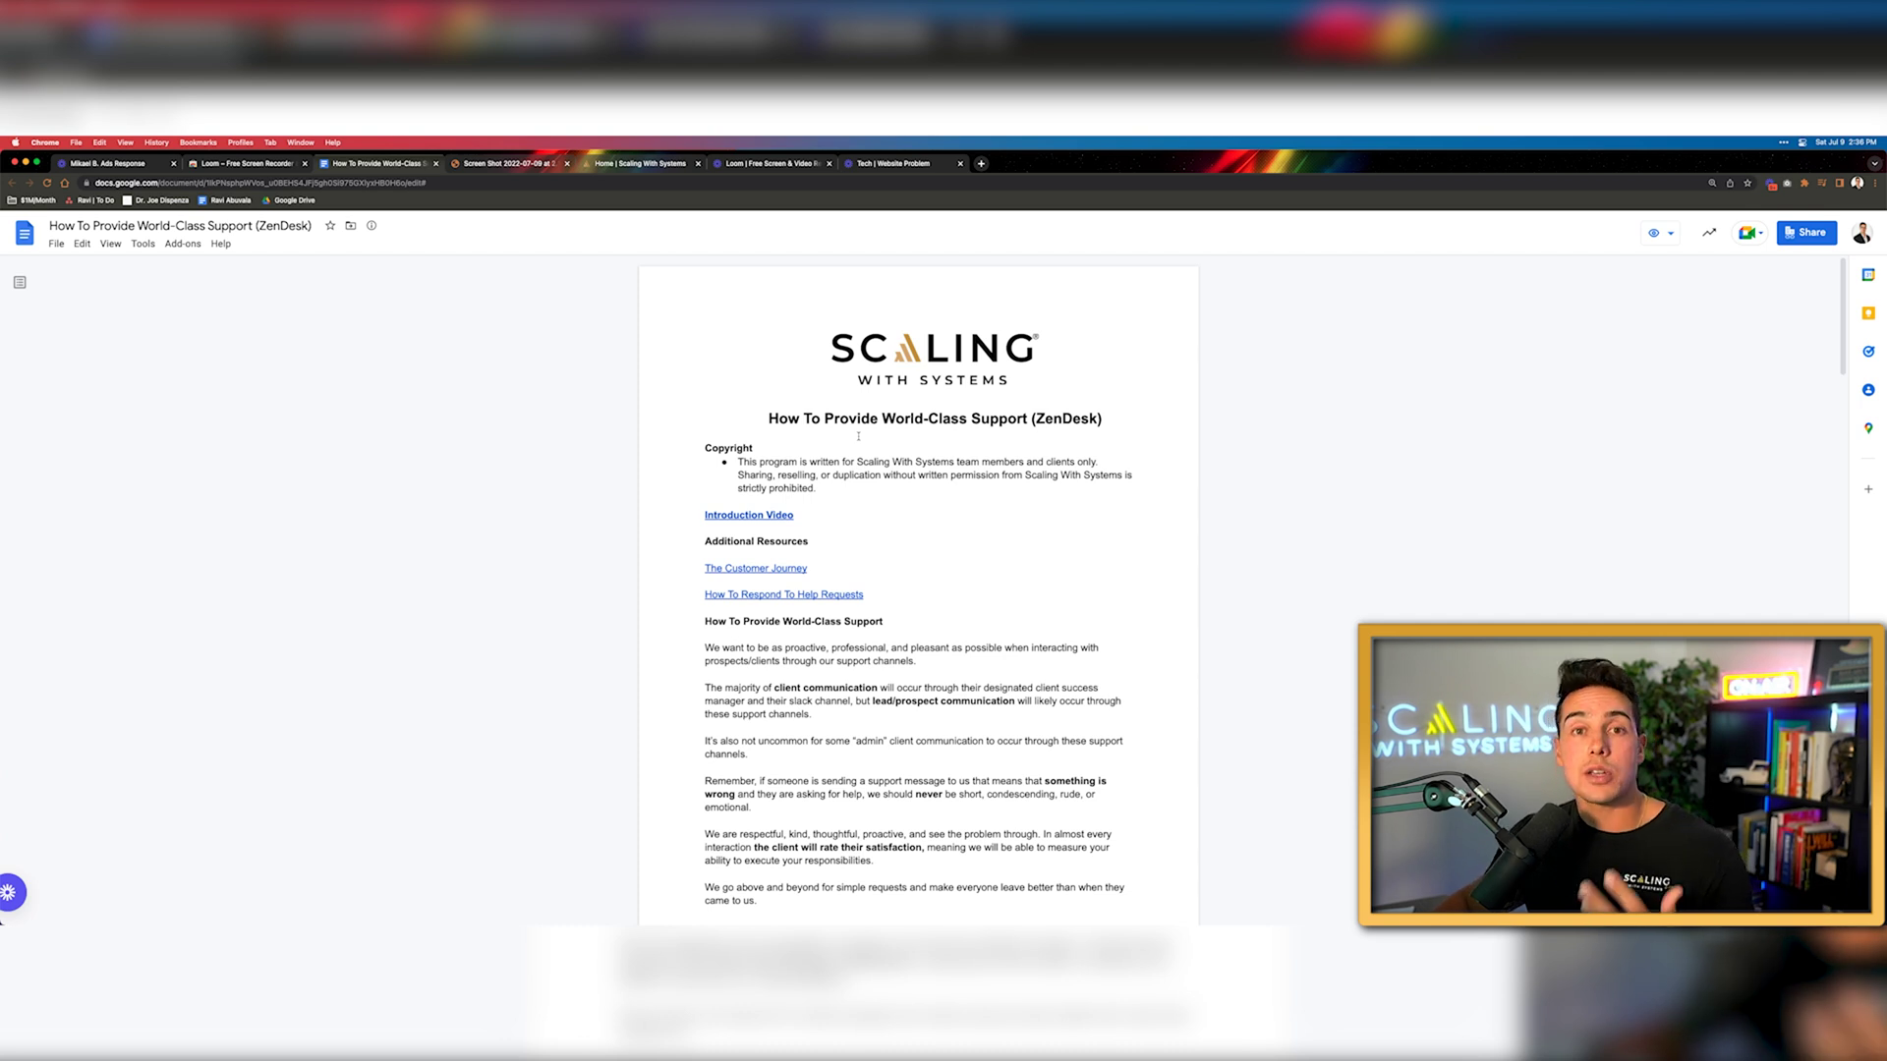
Open the Introduction Video Loom link in a new tab, then go back to the support doc
{"action": "left_click", "coordinate": [749, 515]}
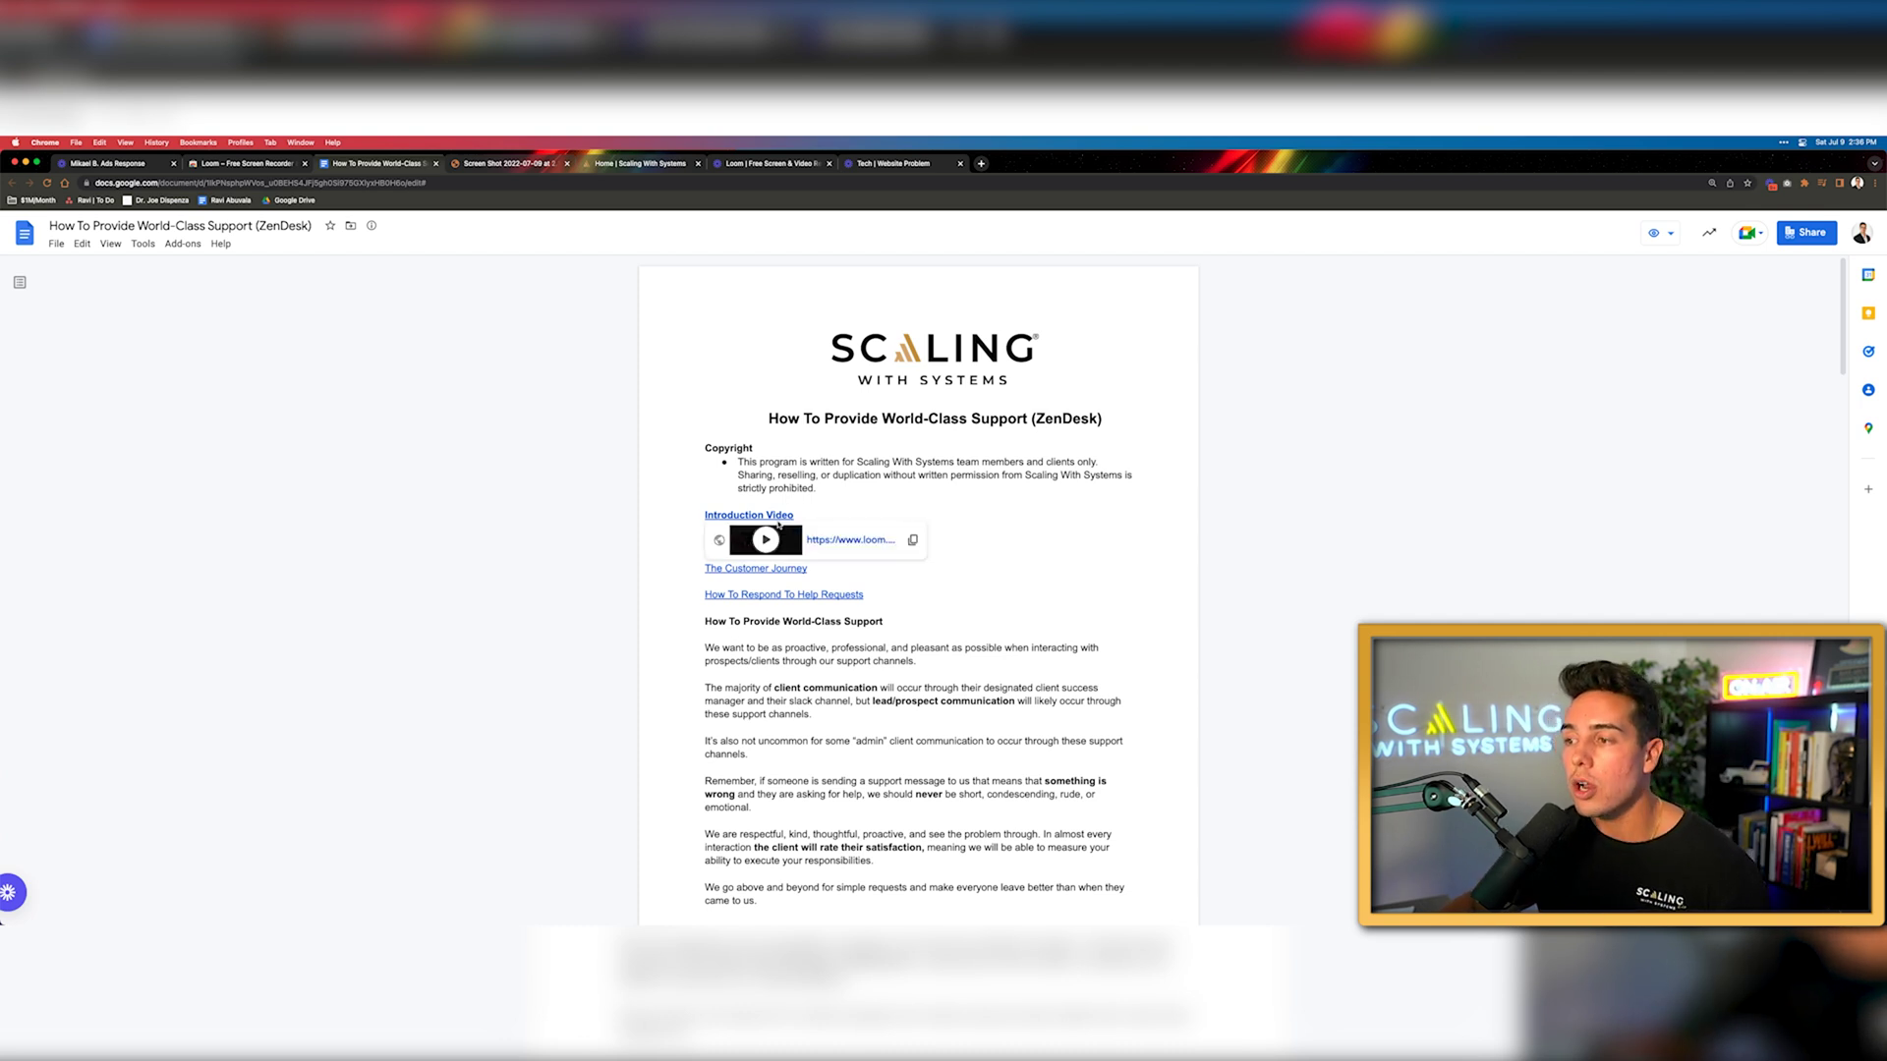
{"action": "left_click", "coordinate": [838, 540]}
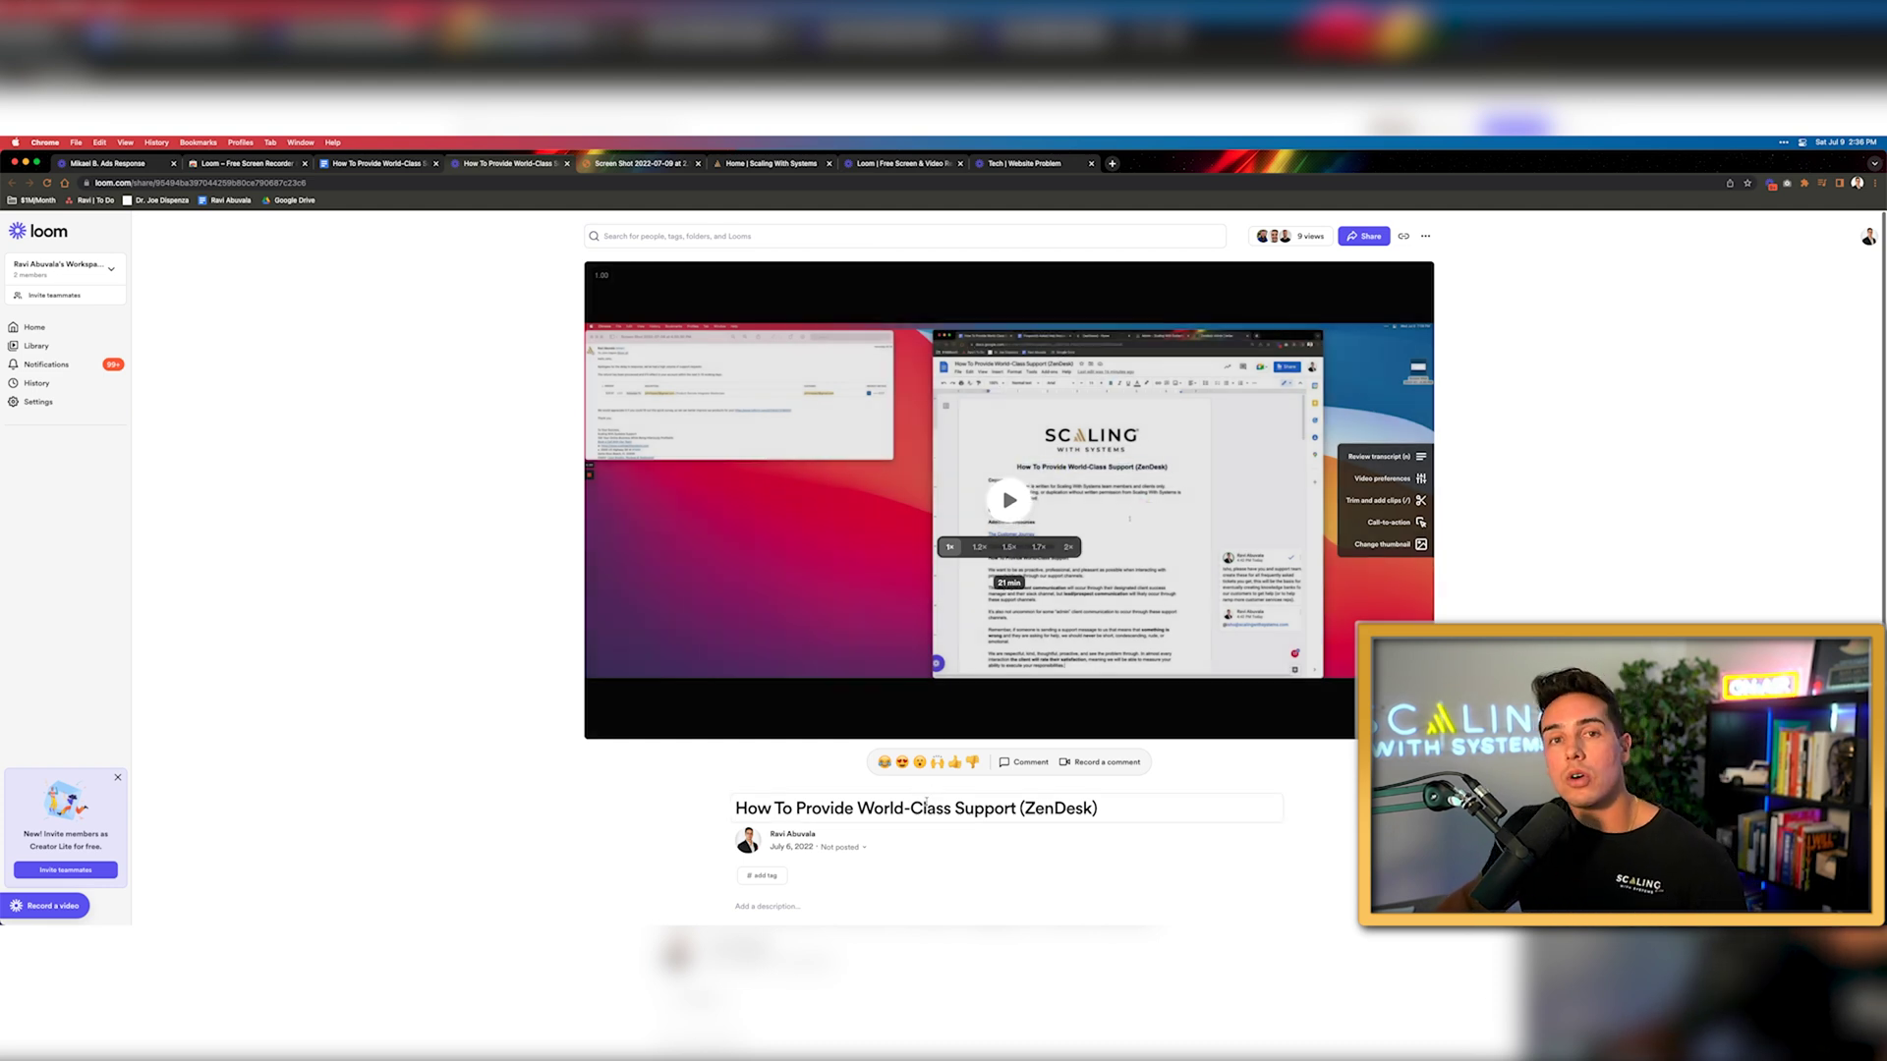
{"action": "left_click", "coordinate": [398, 164]}
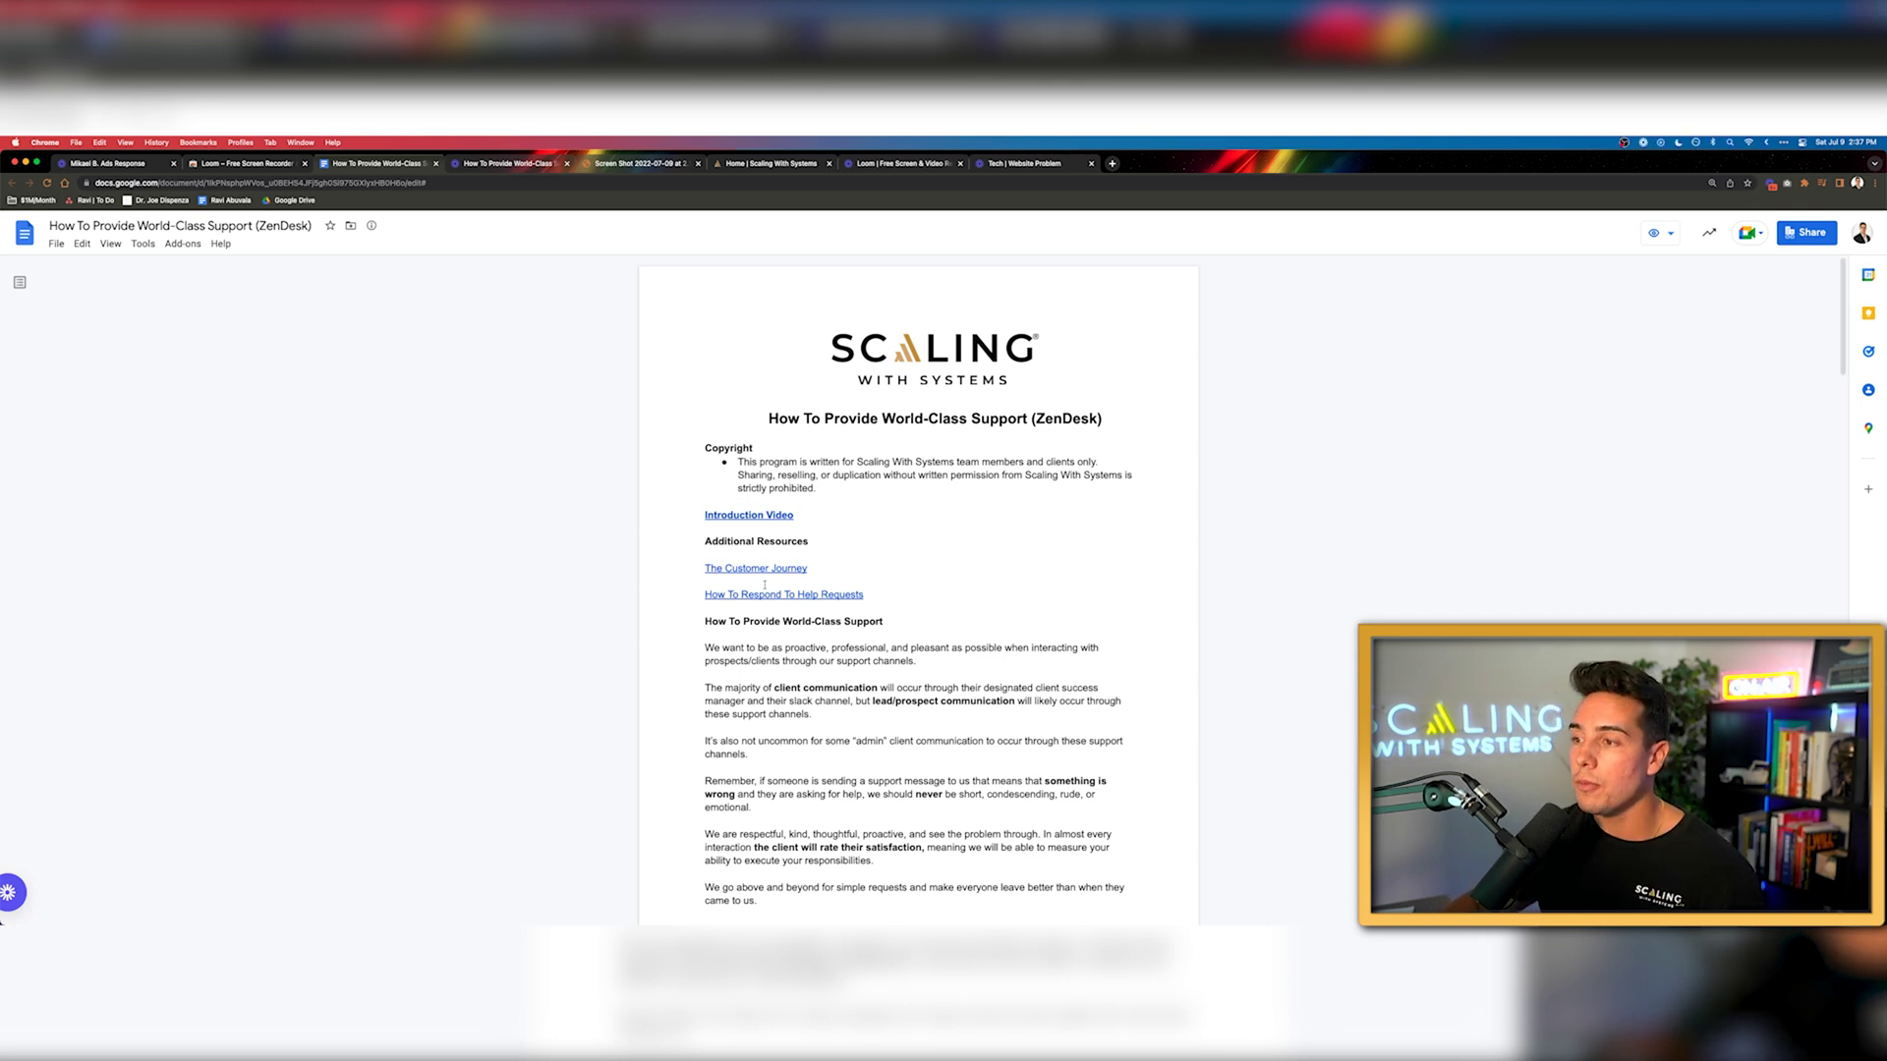
{"action": "left_click", "coordinate": [1771, 184]}
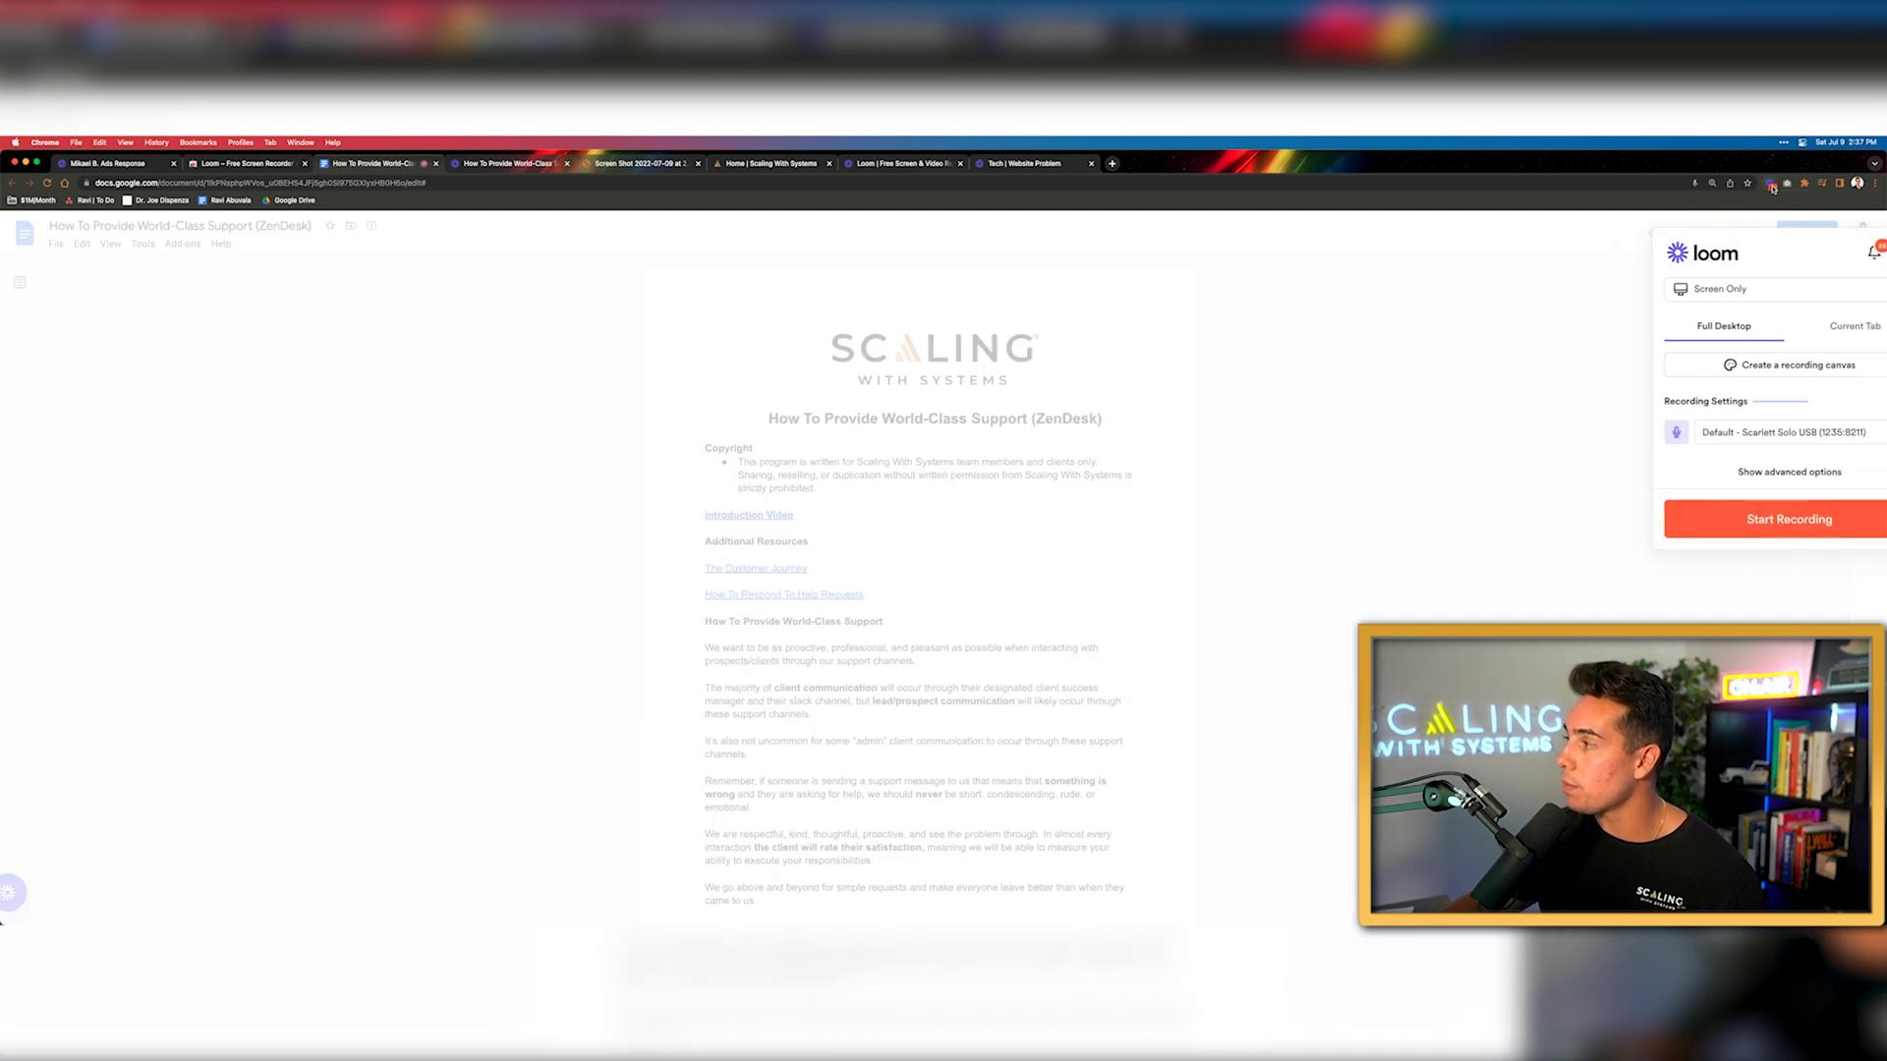
Record a full-screen walkthrough of the support doc, highlighting 'to be as proactive'
{"action": "left_click", "coordinate": [1727, 515]}
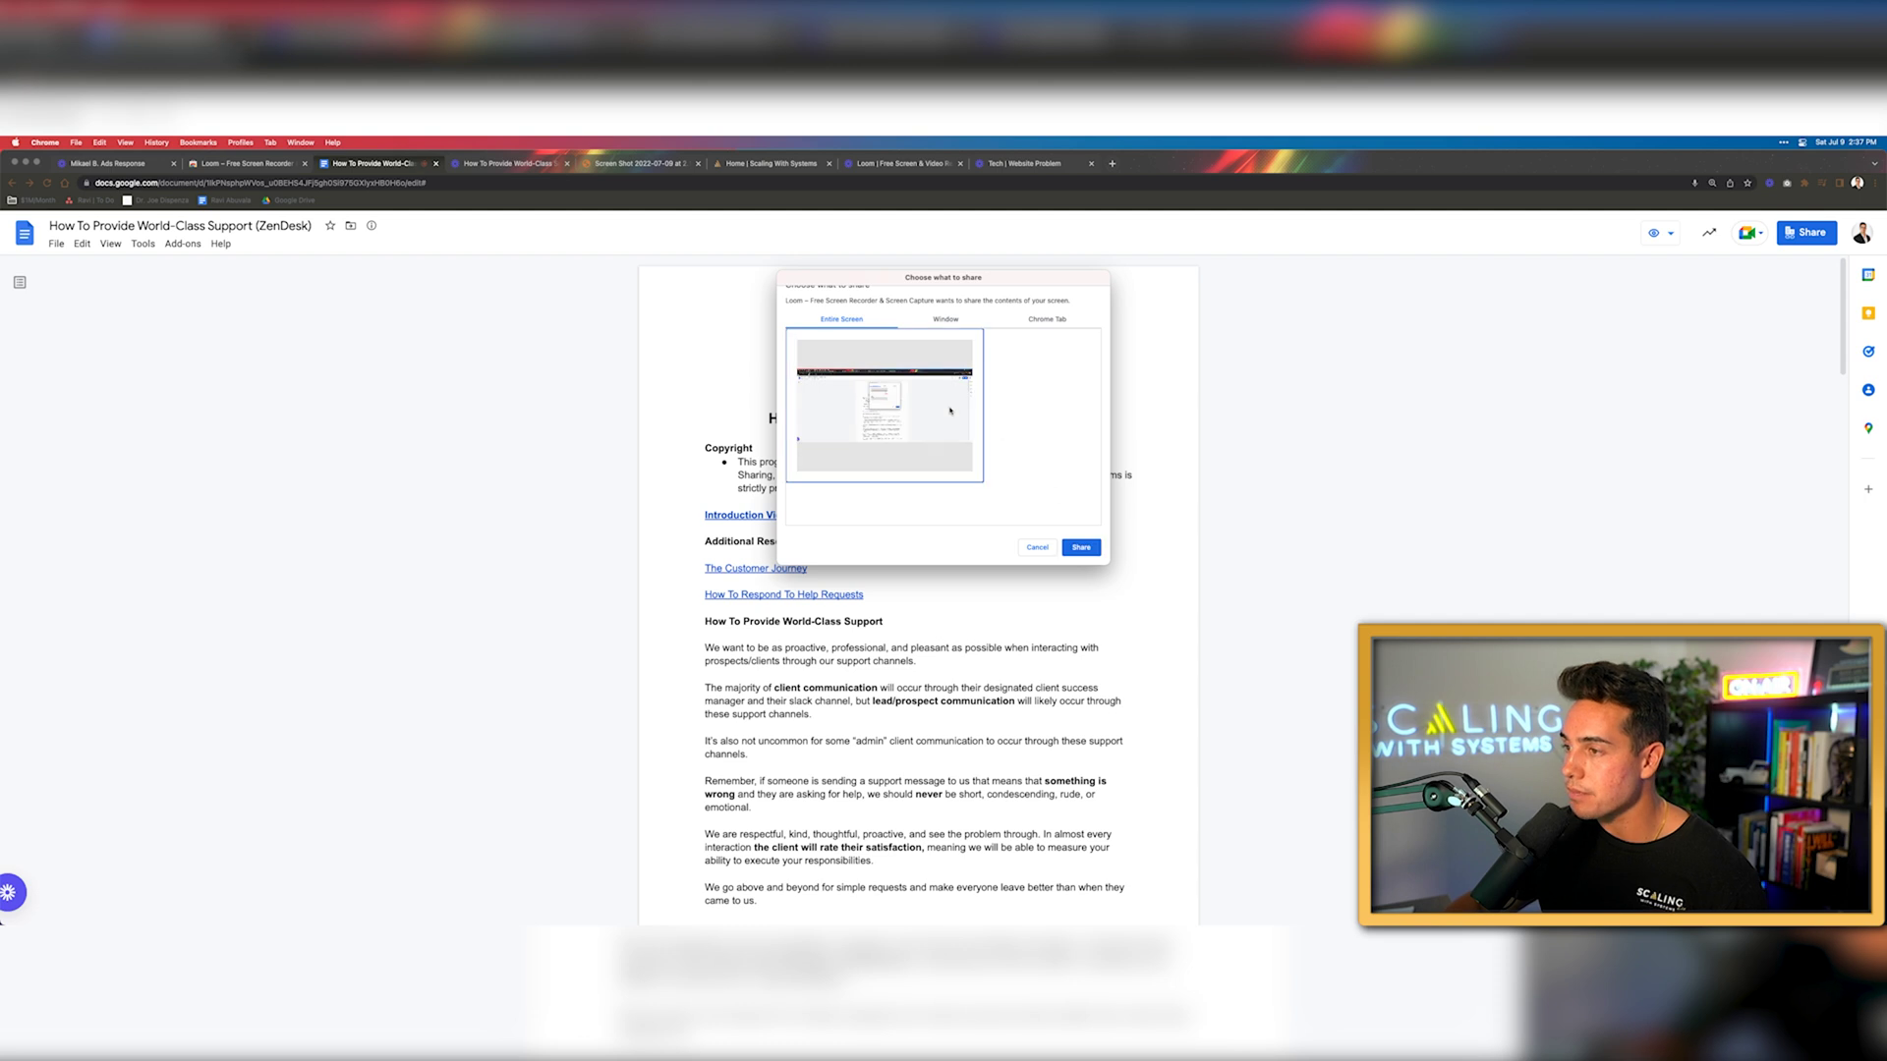
{"action": "left_click", "coordinate": [1085, 546]}
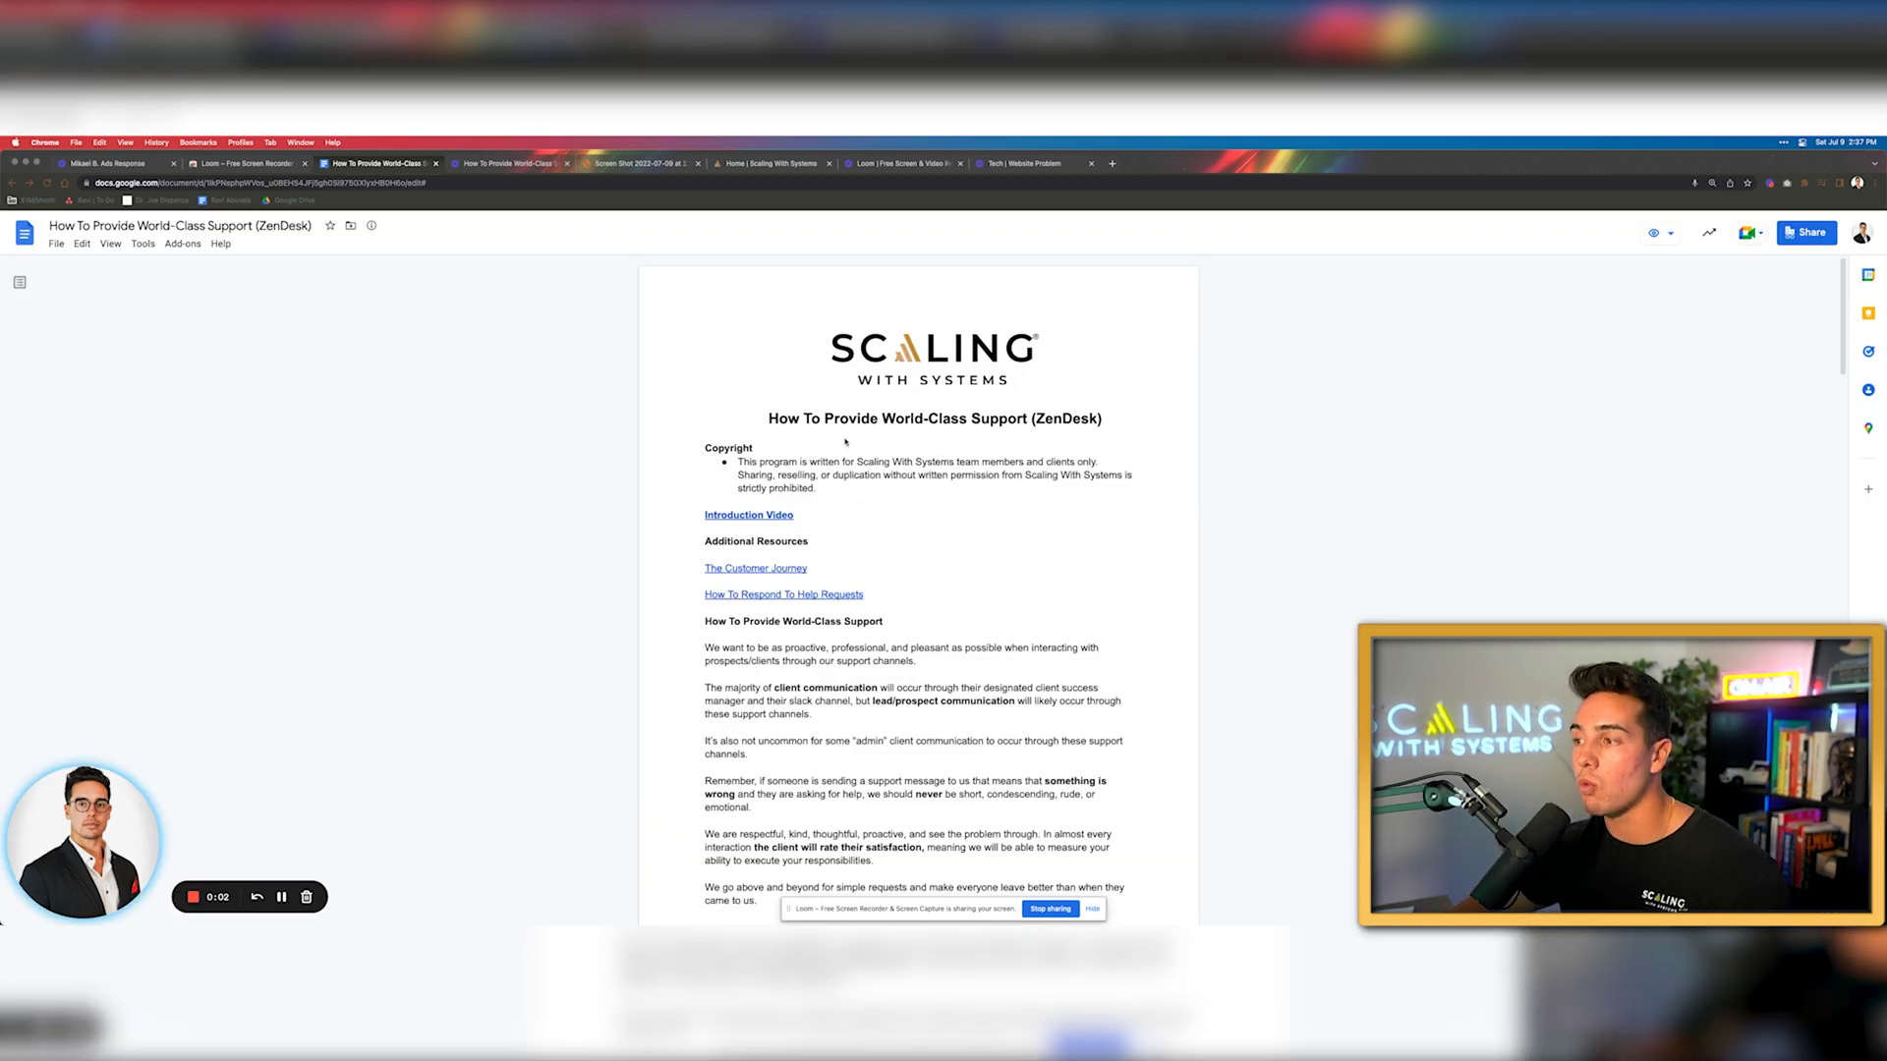
{"action": "left_click", "coordinate": [749, 650]}
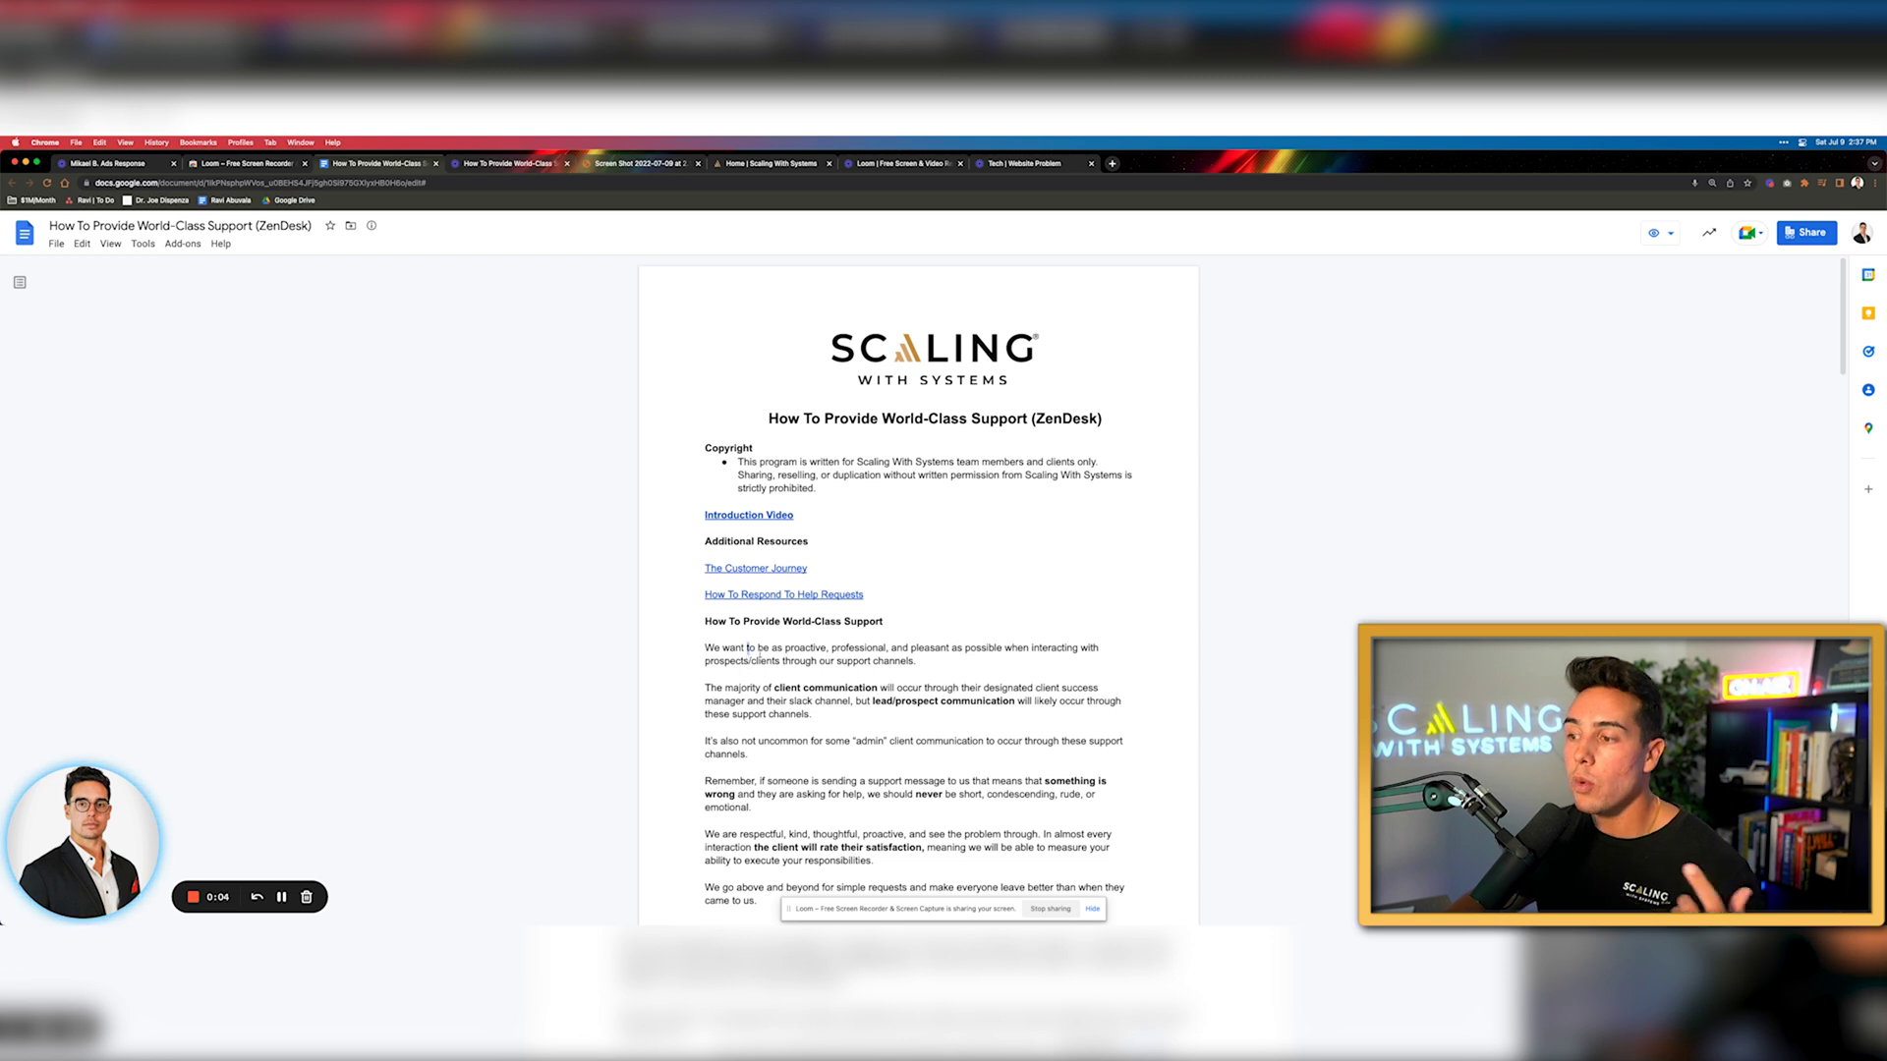
{"action": "left_click_drag", "start_coordinate": [749, 650], "coordinate": [834, 650]}
{"action": "left_click", "coordinate": [967, 654]}
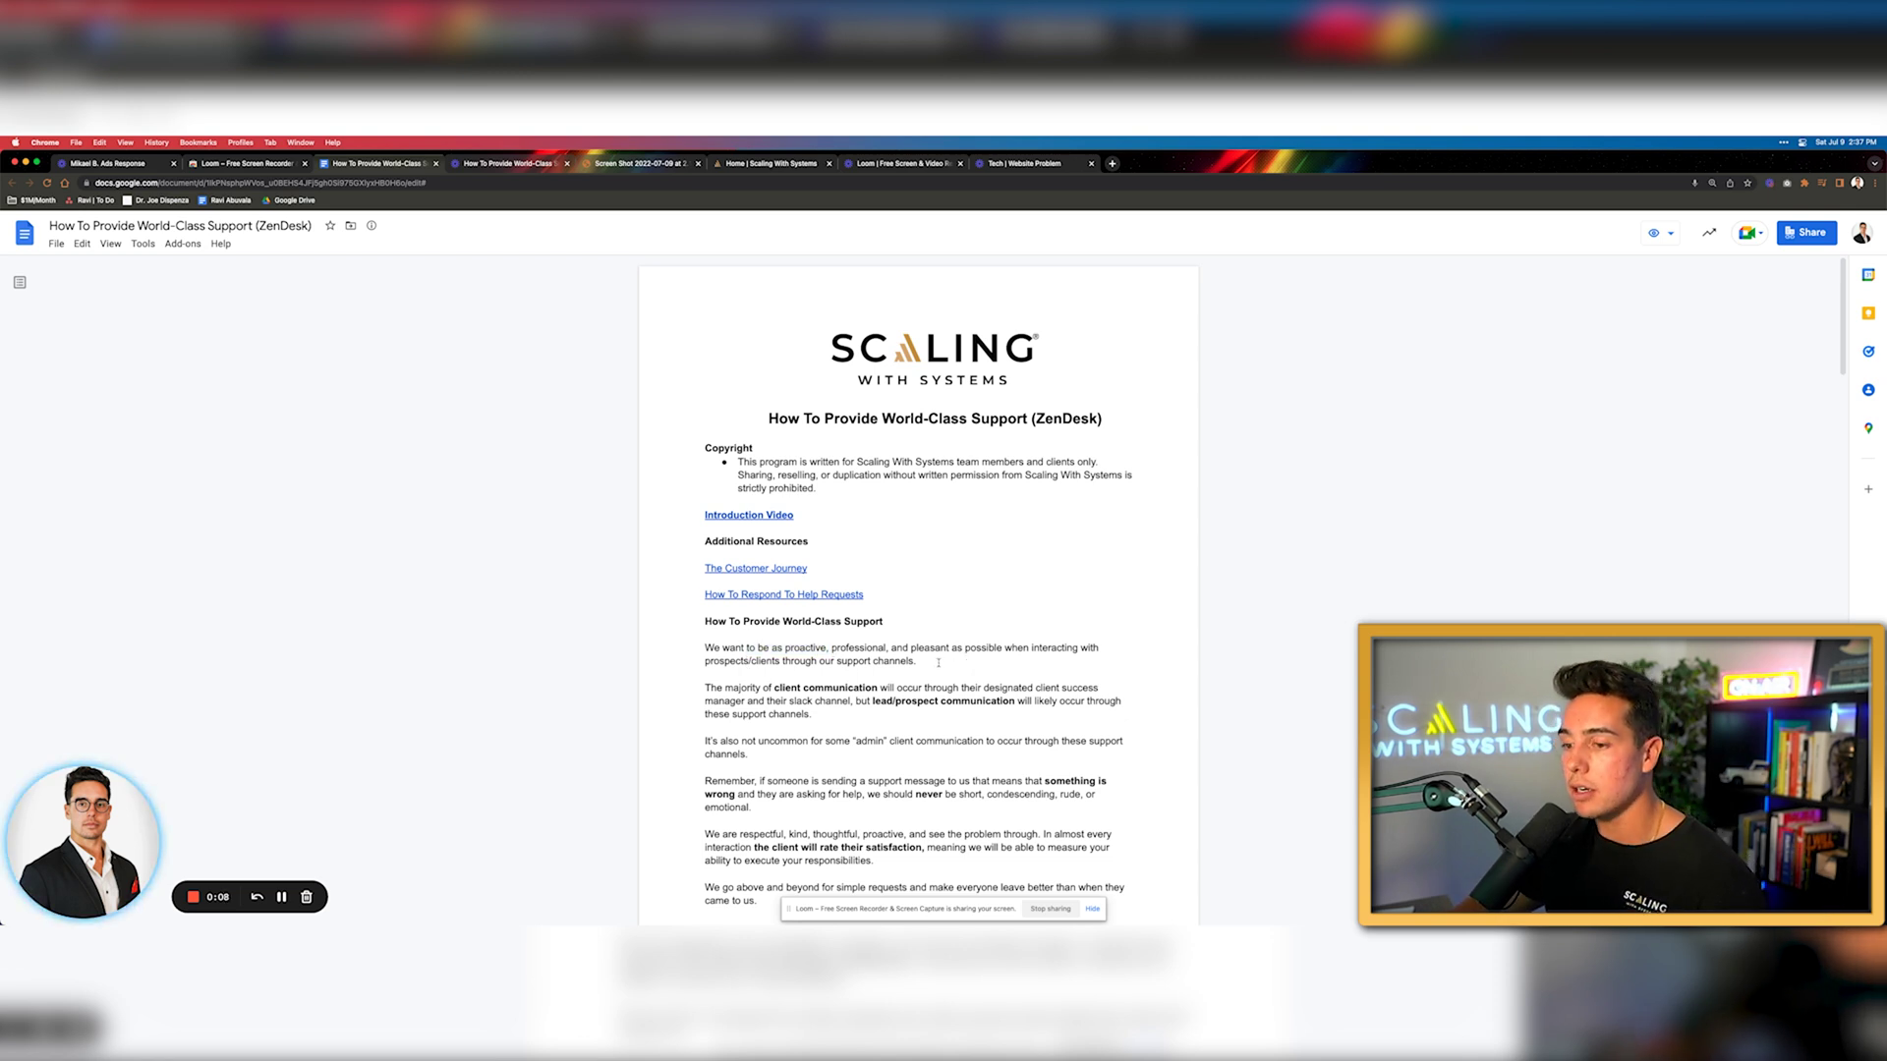
{"action": "left_click", "coordinate": [193, 897]}
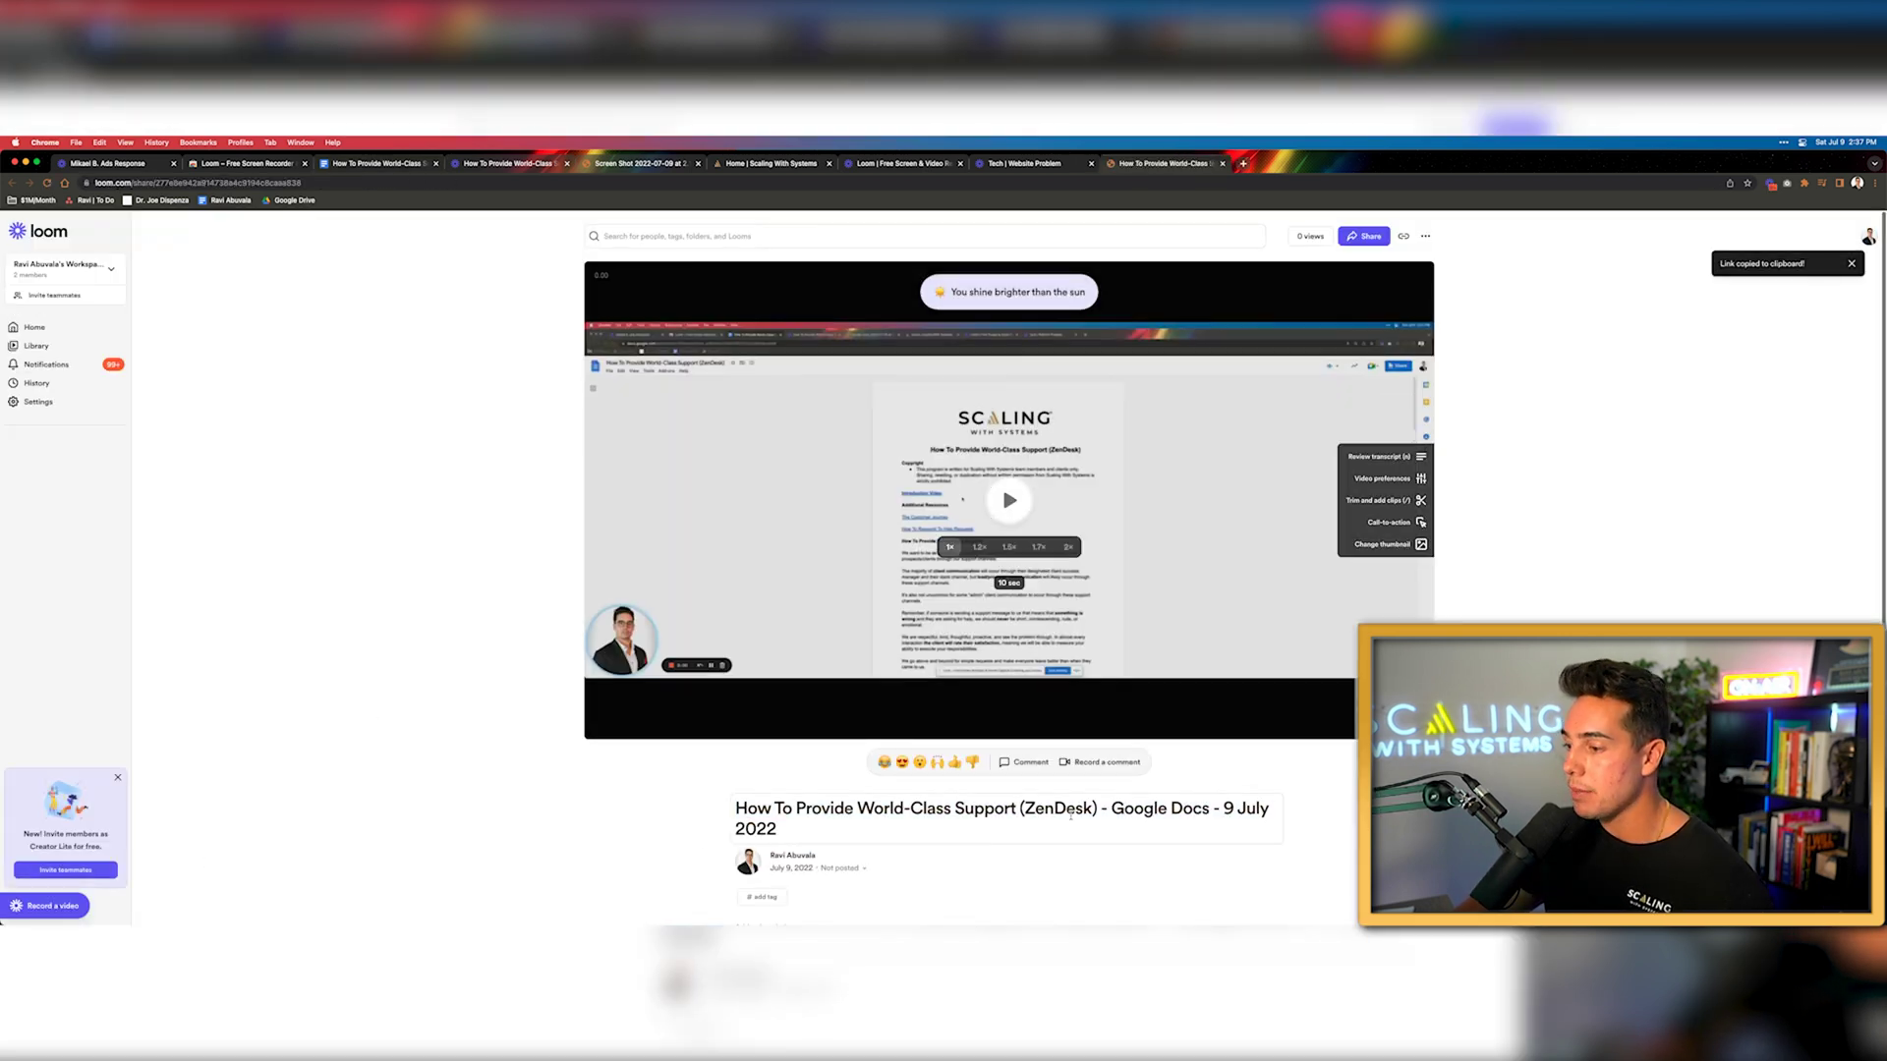
Remove the ' - Google Docs - 9 July 2022' suffix from the new recording's title
{"action": "left_click", "coordinate": [884, 811]}
{"action": "left_click_drag", "start_coordinate": [1099, 808], "coordinate": [1327, 846]}
{"action": "key", "text": "BackSpace"}
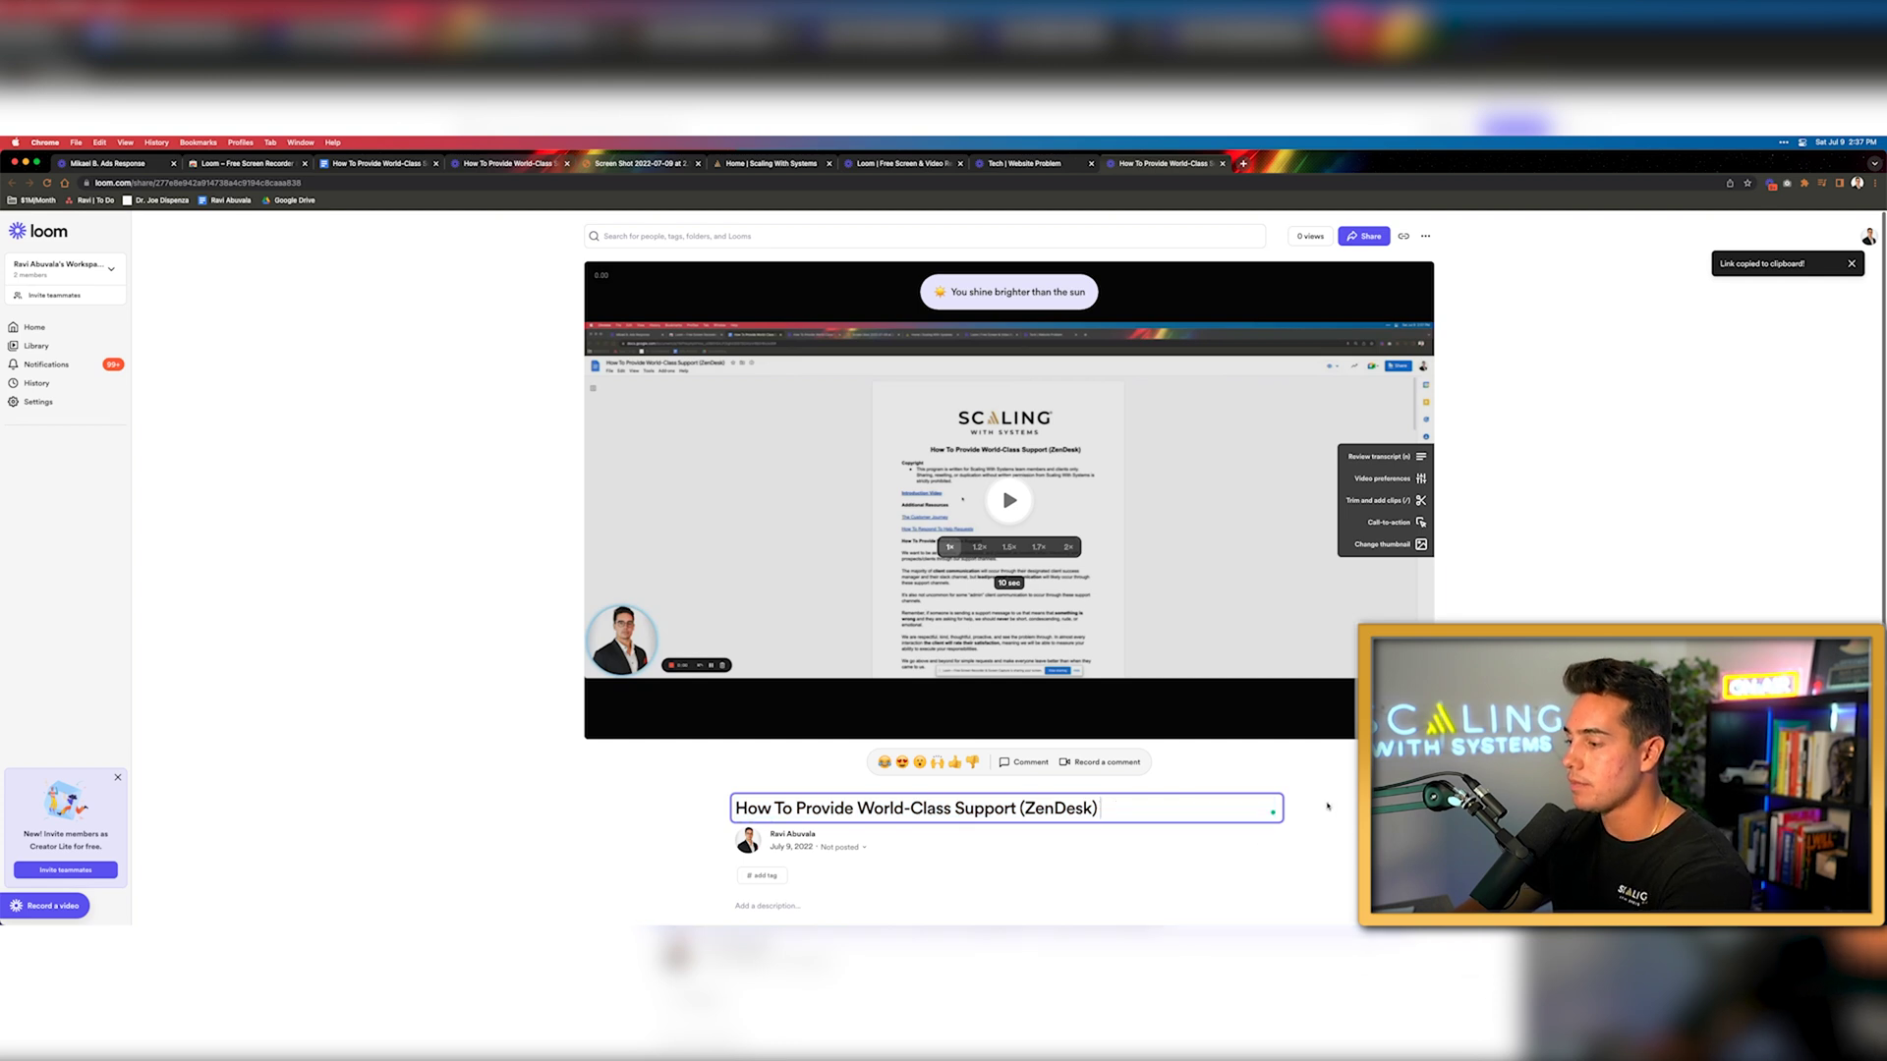
{"action": "key", "text": "Return"}
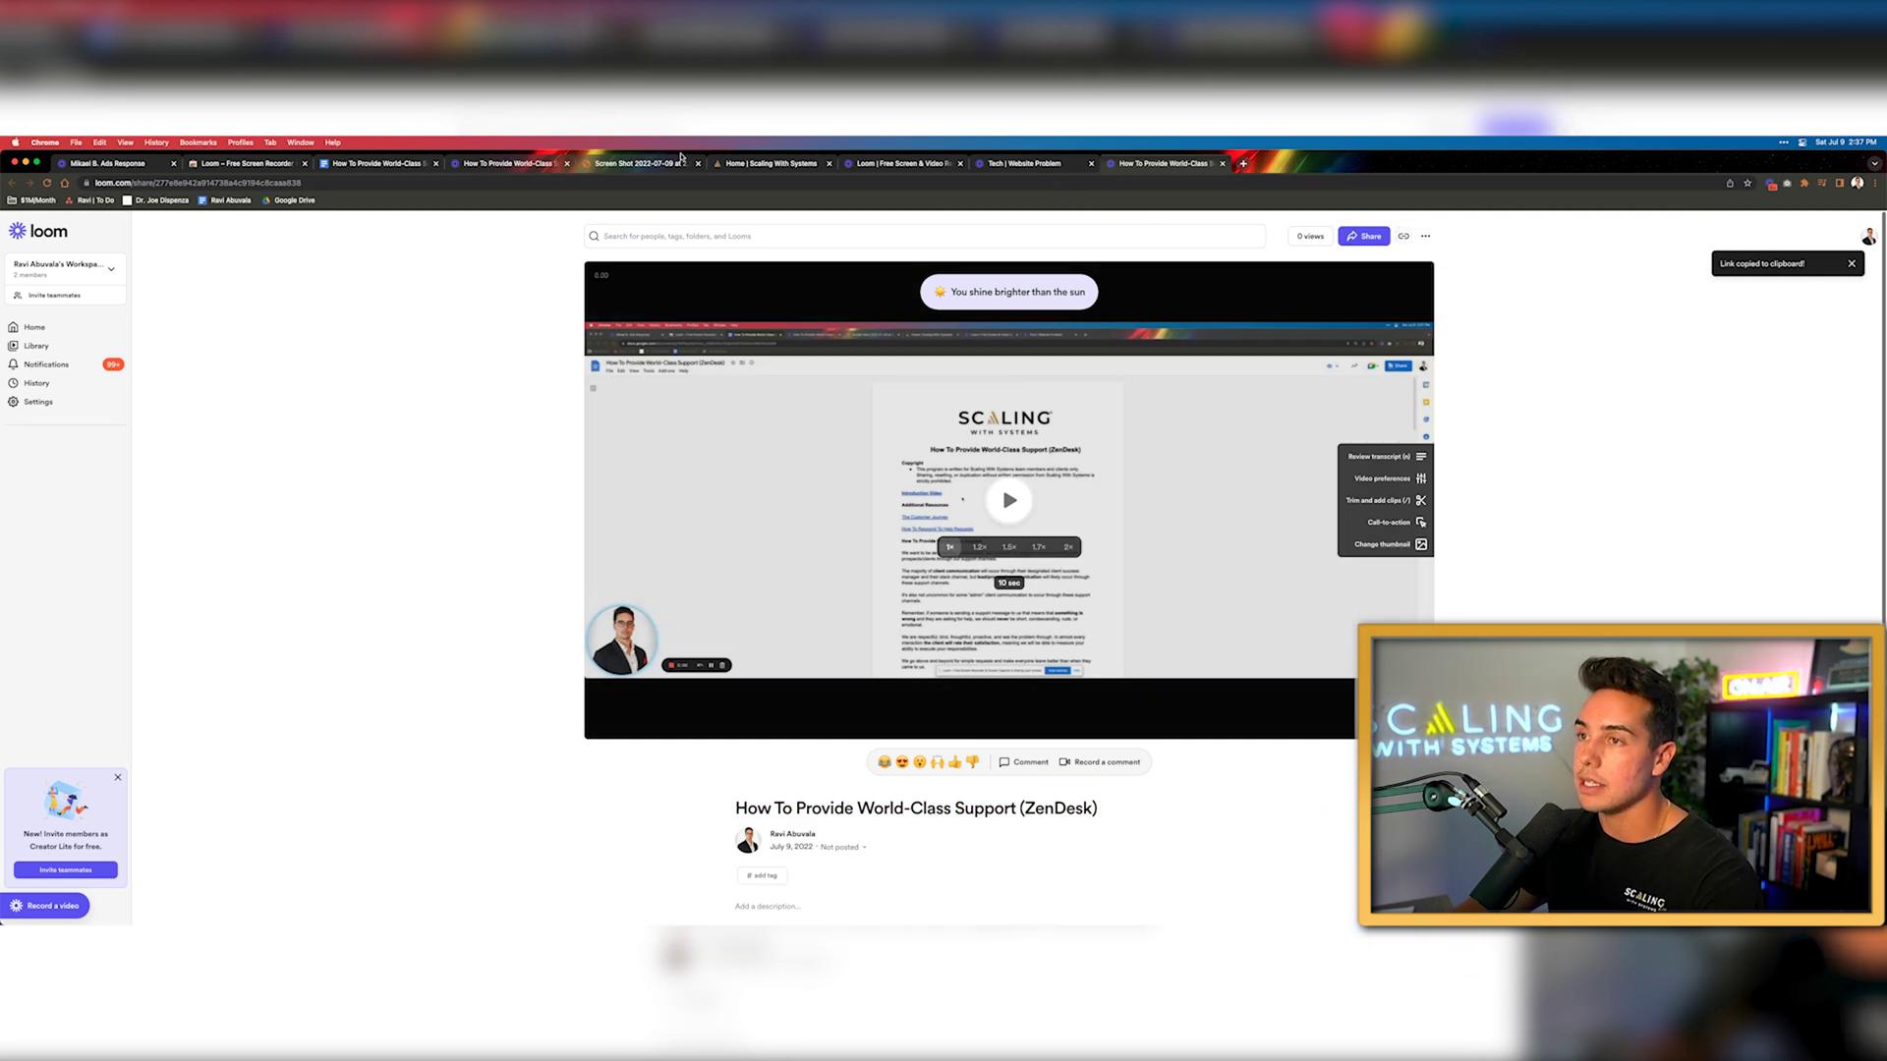
{"action": "left_click", "coordinate": [356, 163]}
{"action": "left_click", "coordinate": [759, 515]}
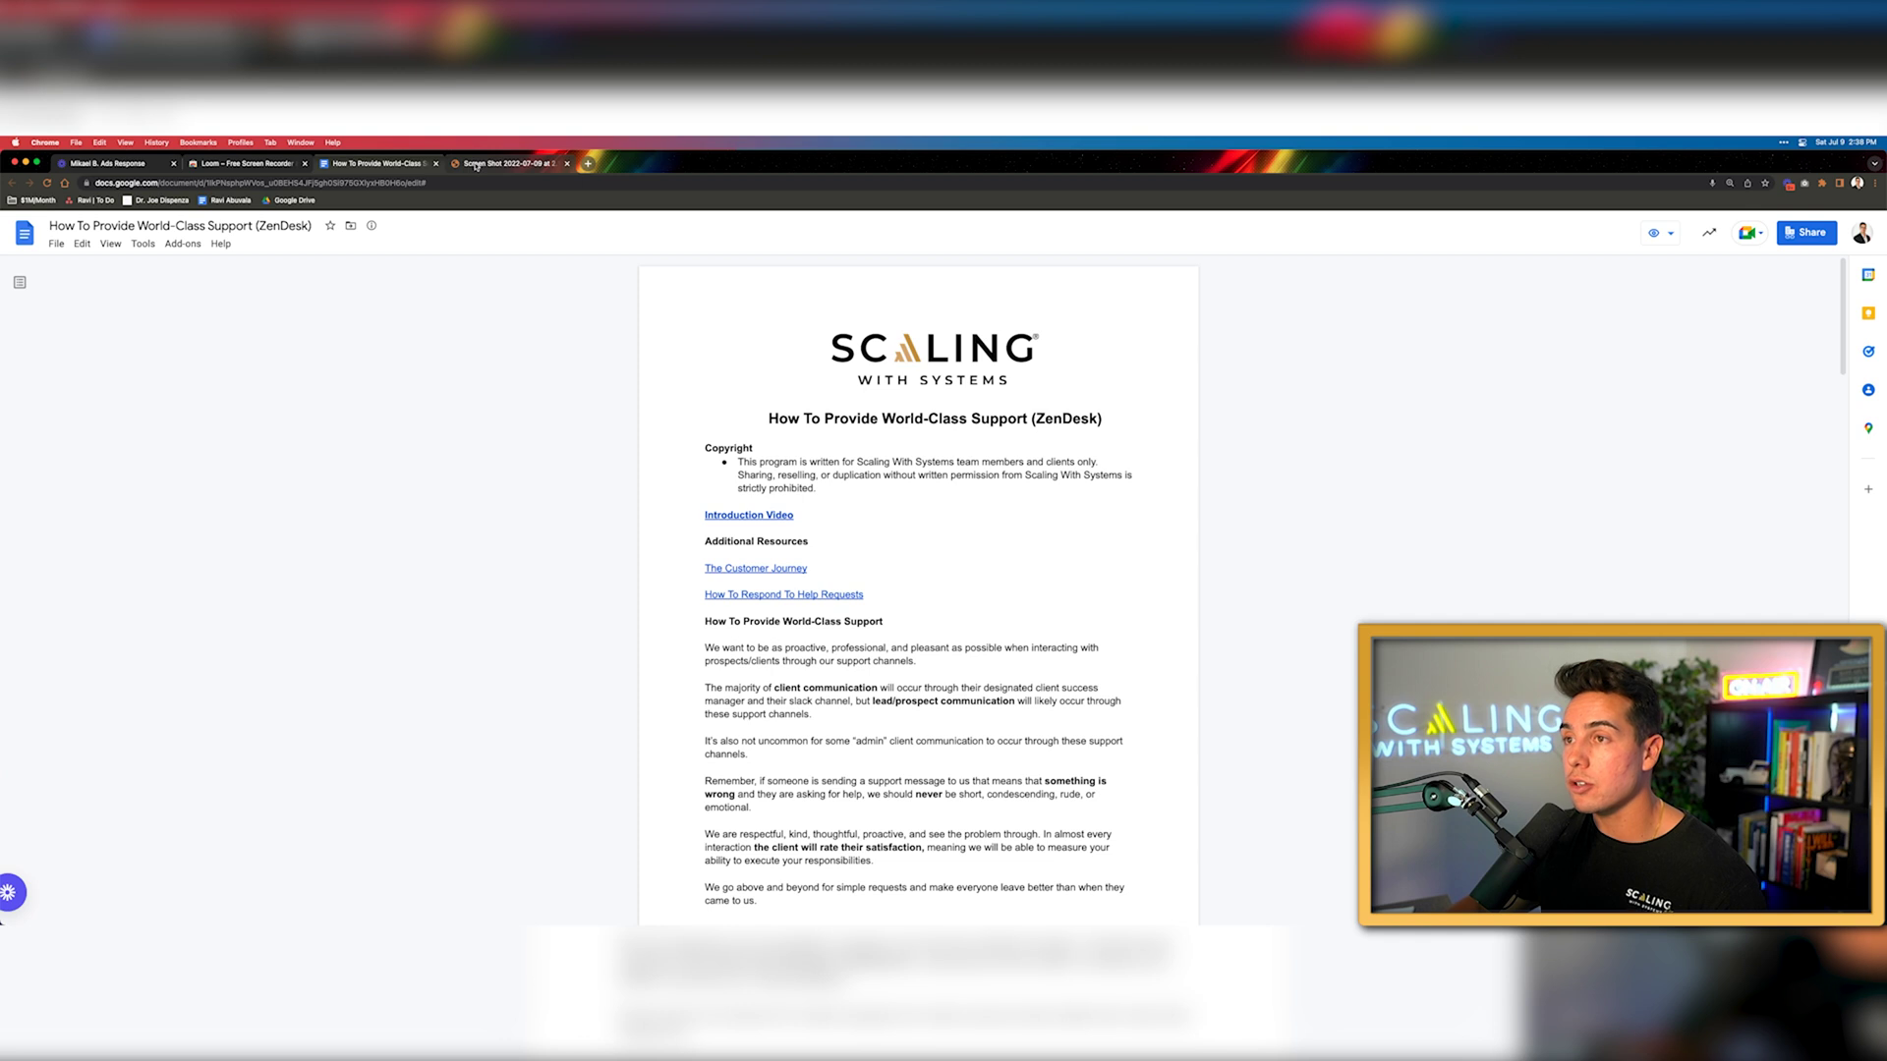
Switch to the Screen Shot PNG tab showing the Customer Success Manager application form
{"action": "key", "text": "super+4"}
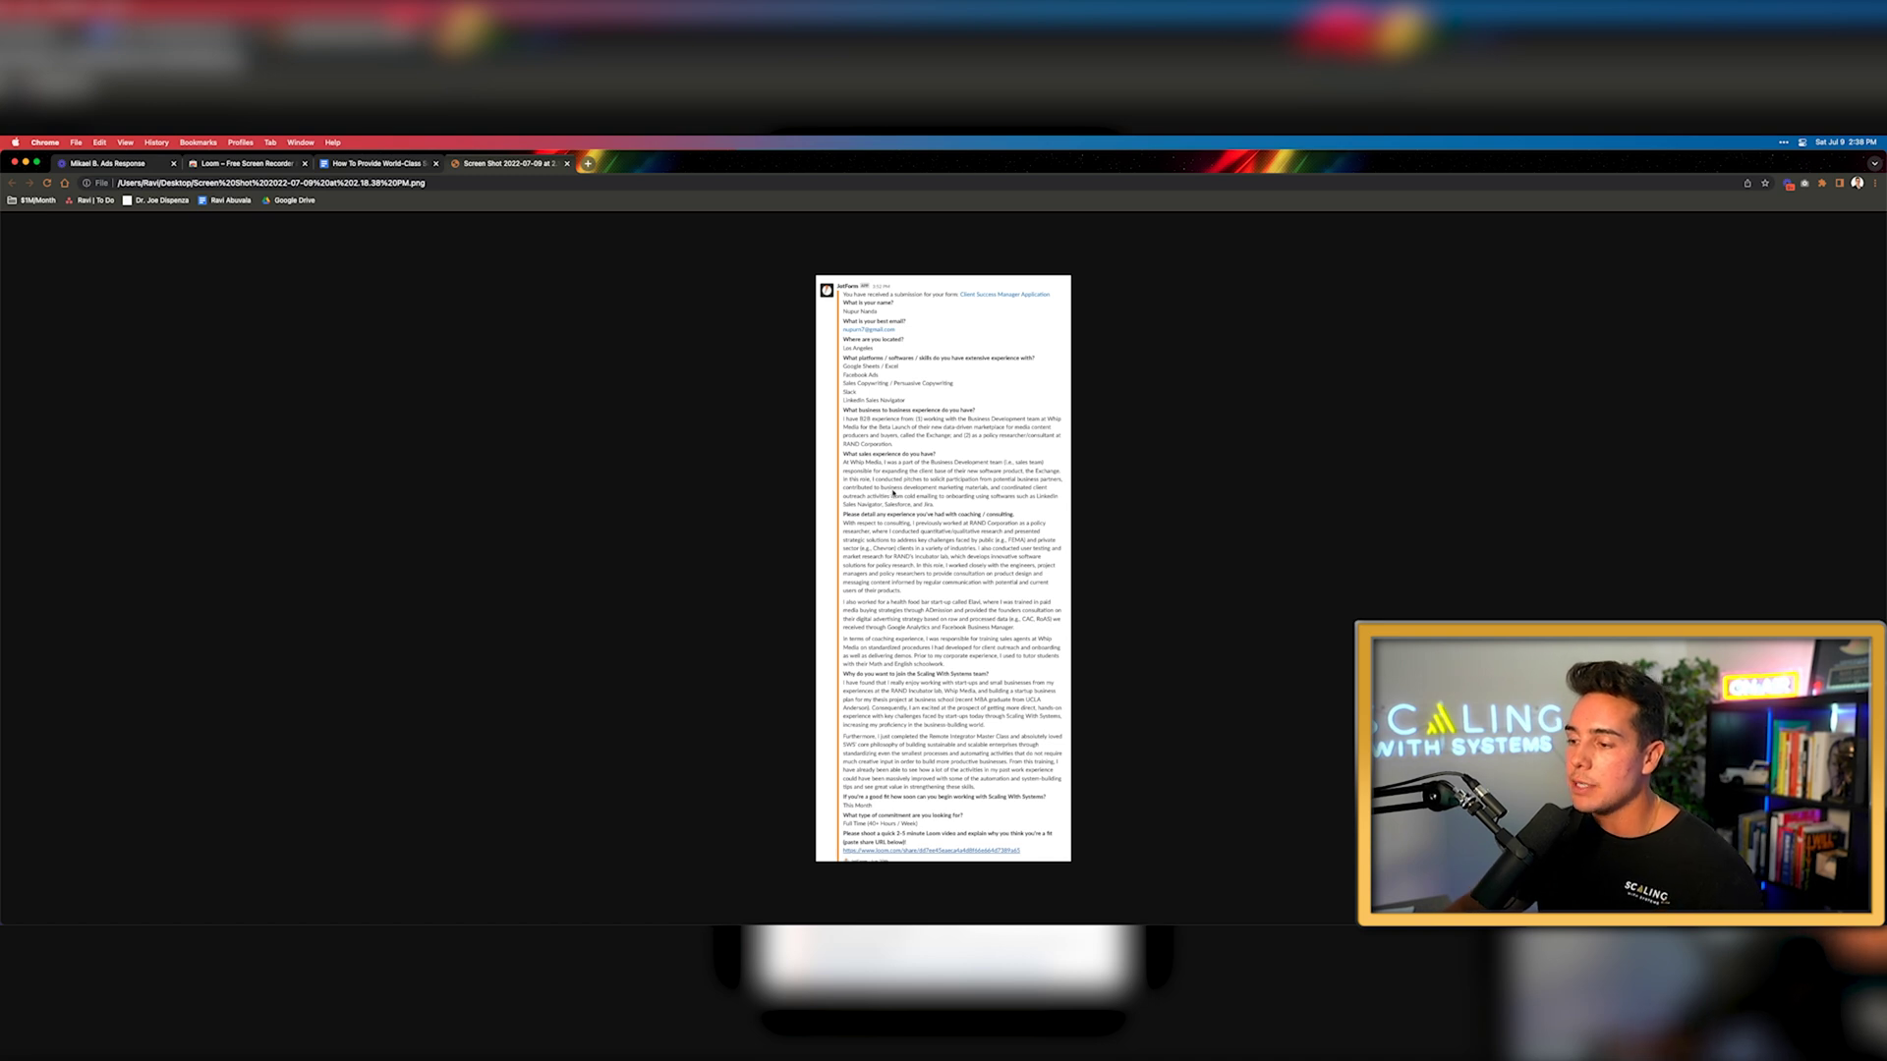
Zoom into the application screenshot to show its Loom URL answer, then switch to Slack
{"action": "scroll", "coordinate": [893, 494], "scroll_direction": "up", "scroll_amount": 2}
{"action": "scroll", "coordinate": [914, 486], "scroll_direction": "down", "scroll_amount": 2}
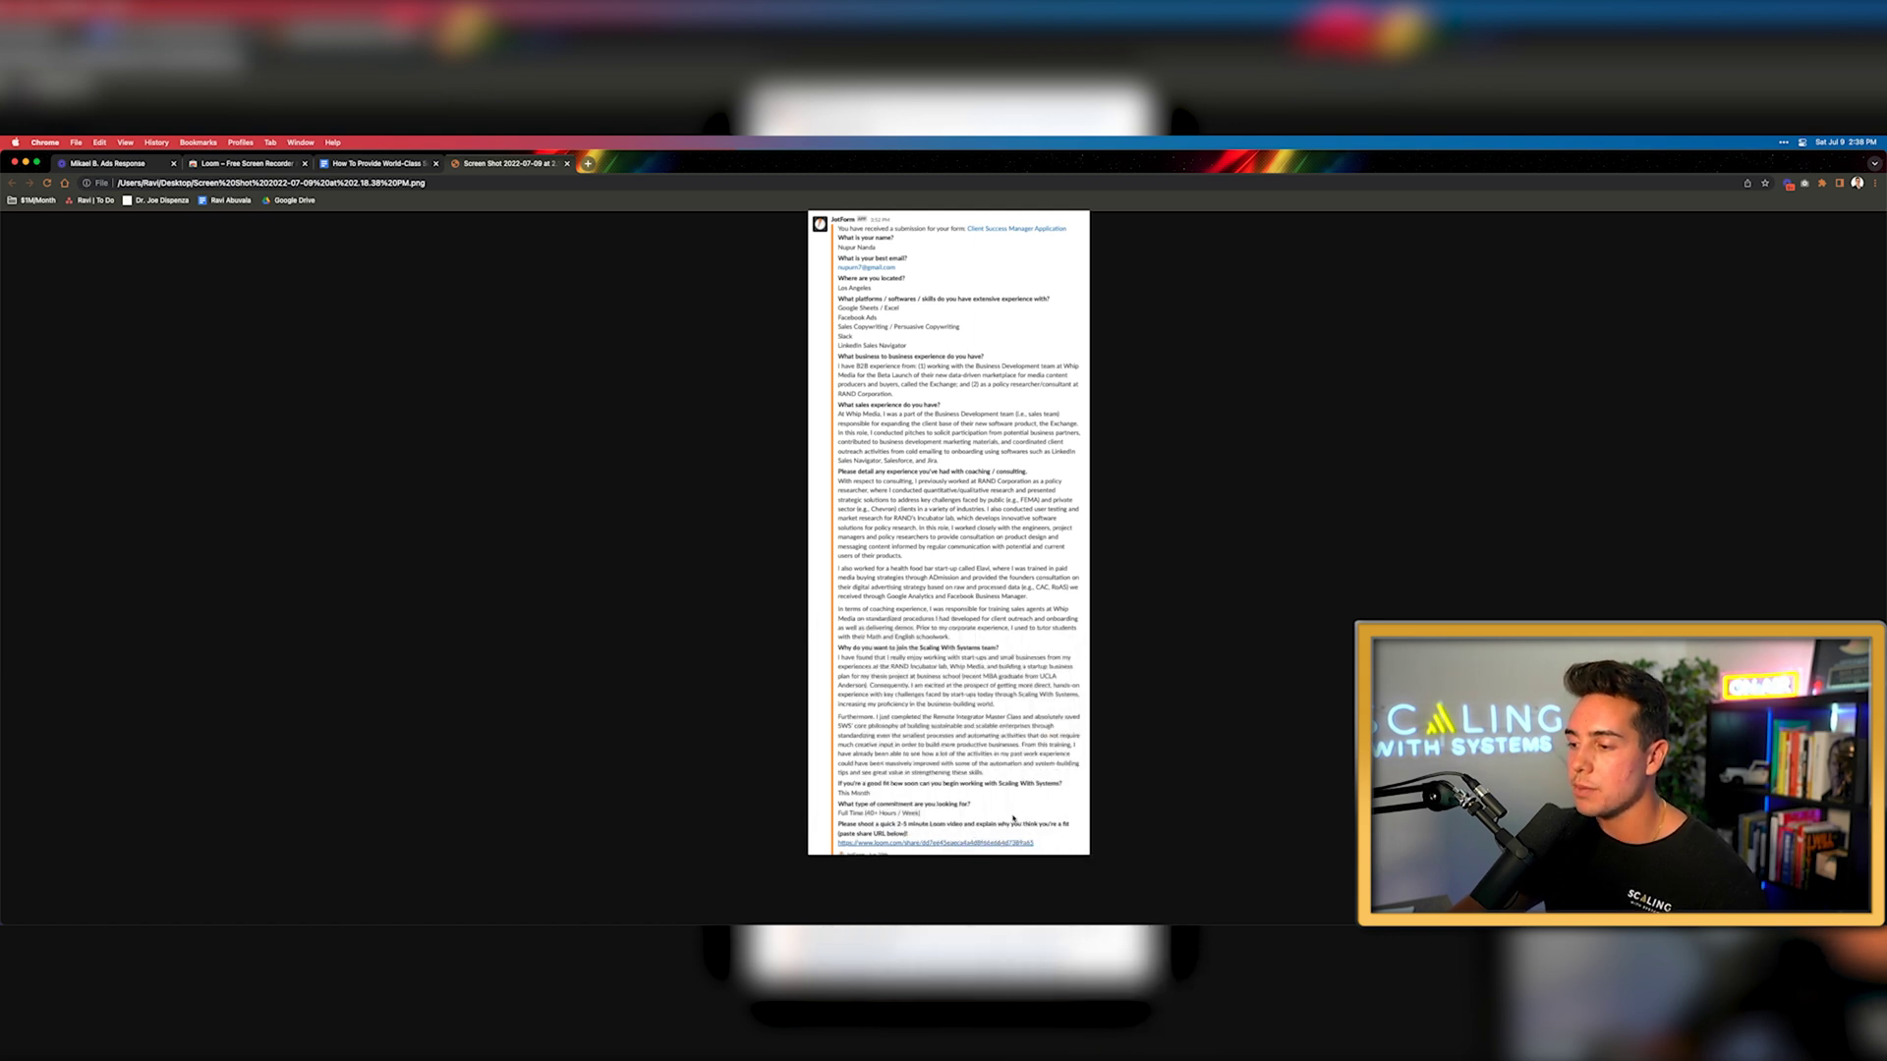
{"action": "scroll", "coordinate": [1016, 779], "scroll_direction": "up", "scroll_amount": 2}
{"action": "scroll", "coordinate": [1016, 779], "scroll_direction": "down", "scroll_amount": 1}
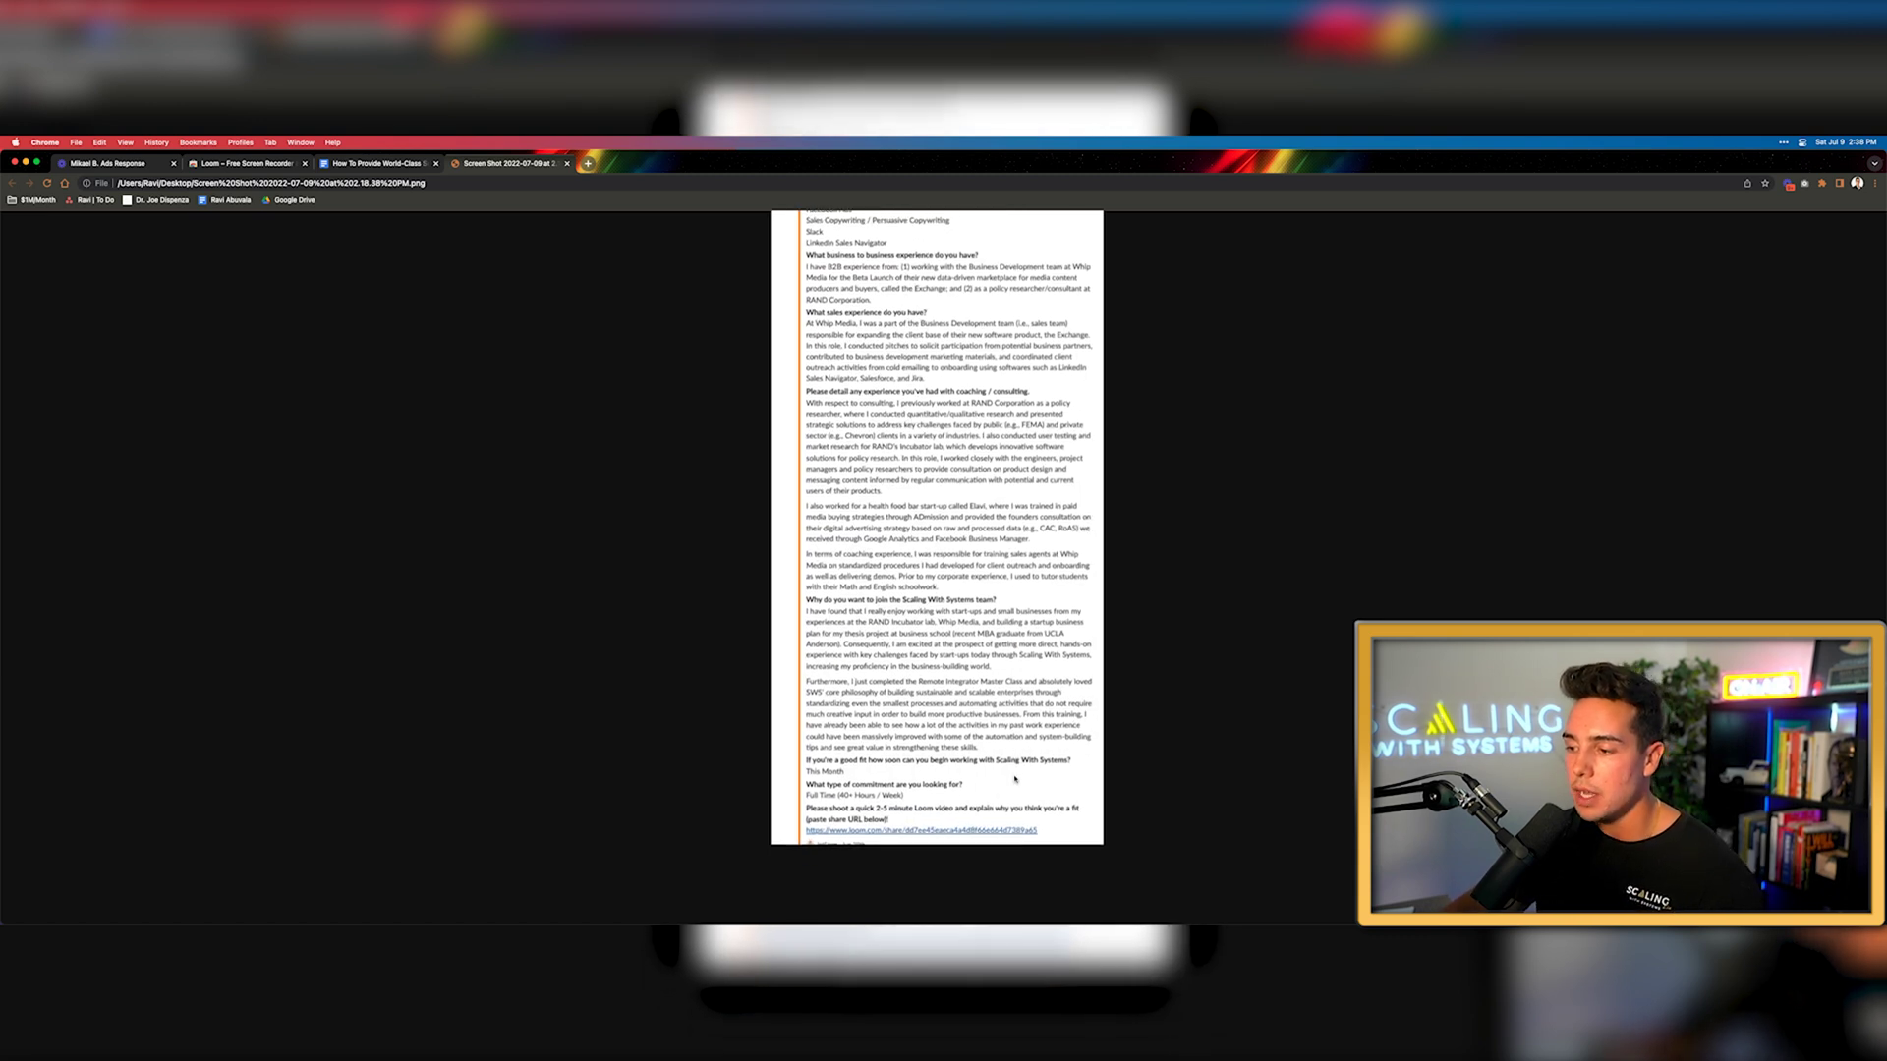
{"action": "scroll", "coordinate": [1015, 779], "scroll_direction": "up", "scroll_amount": 2}
{"action": "scroll", "coordinate": [1016, 780], "scroll_direction": "down", "scroll_amount": 1}
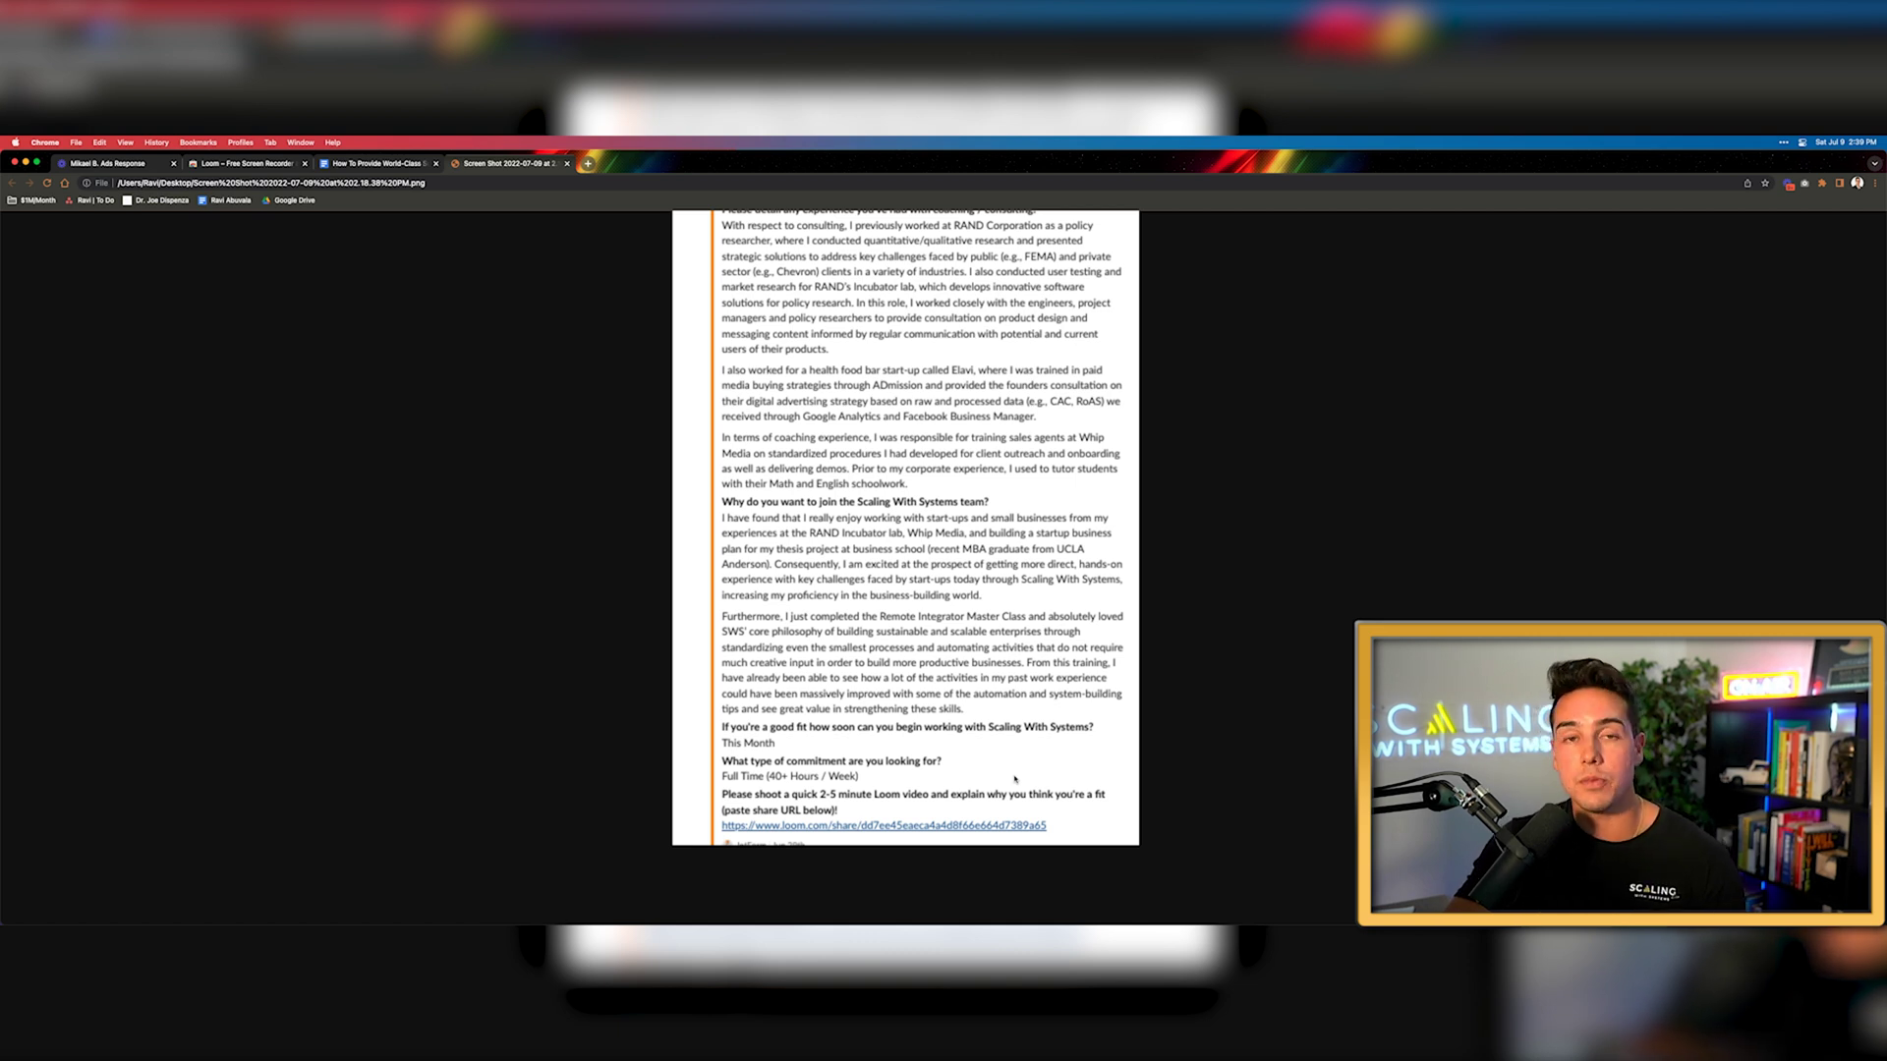
{"action": "key", "text": "super+Tab"}
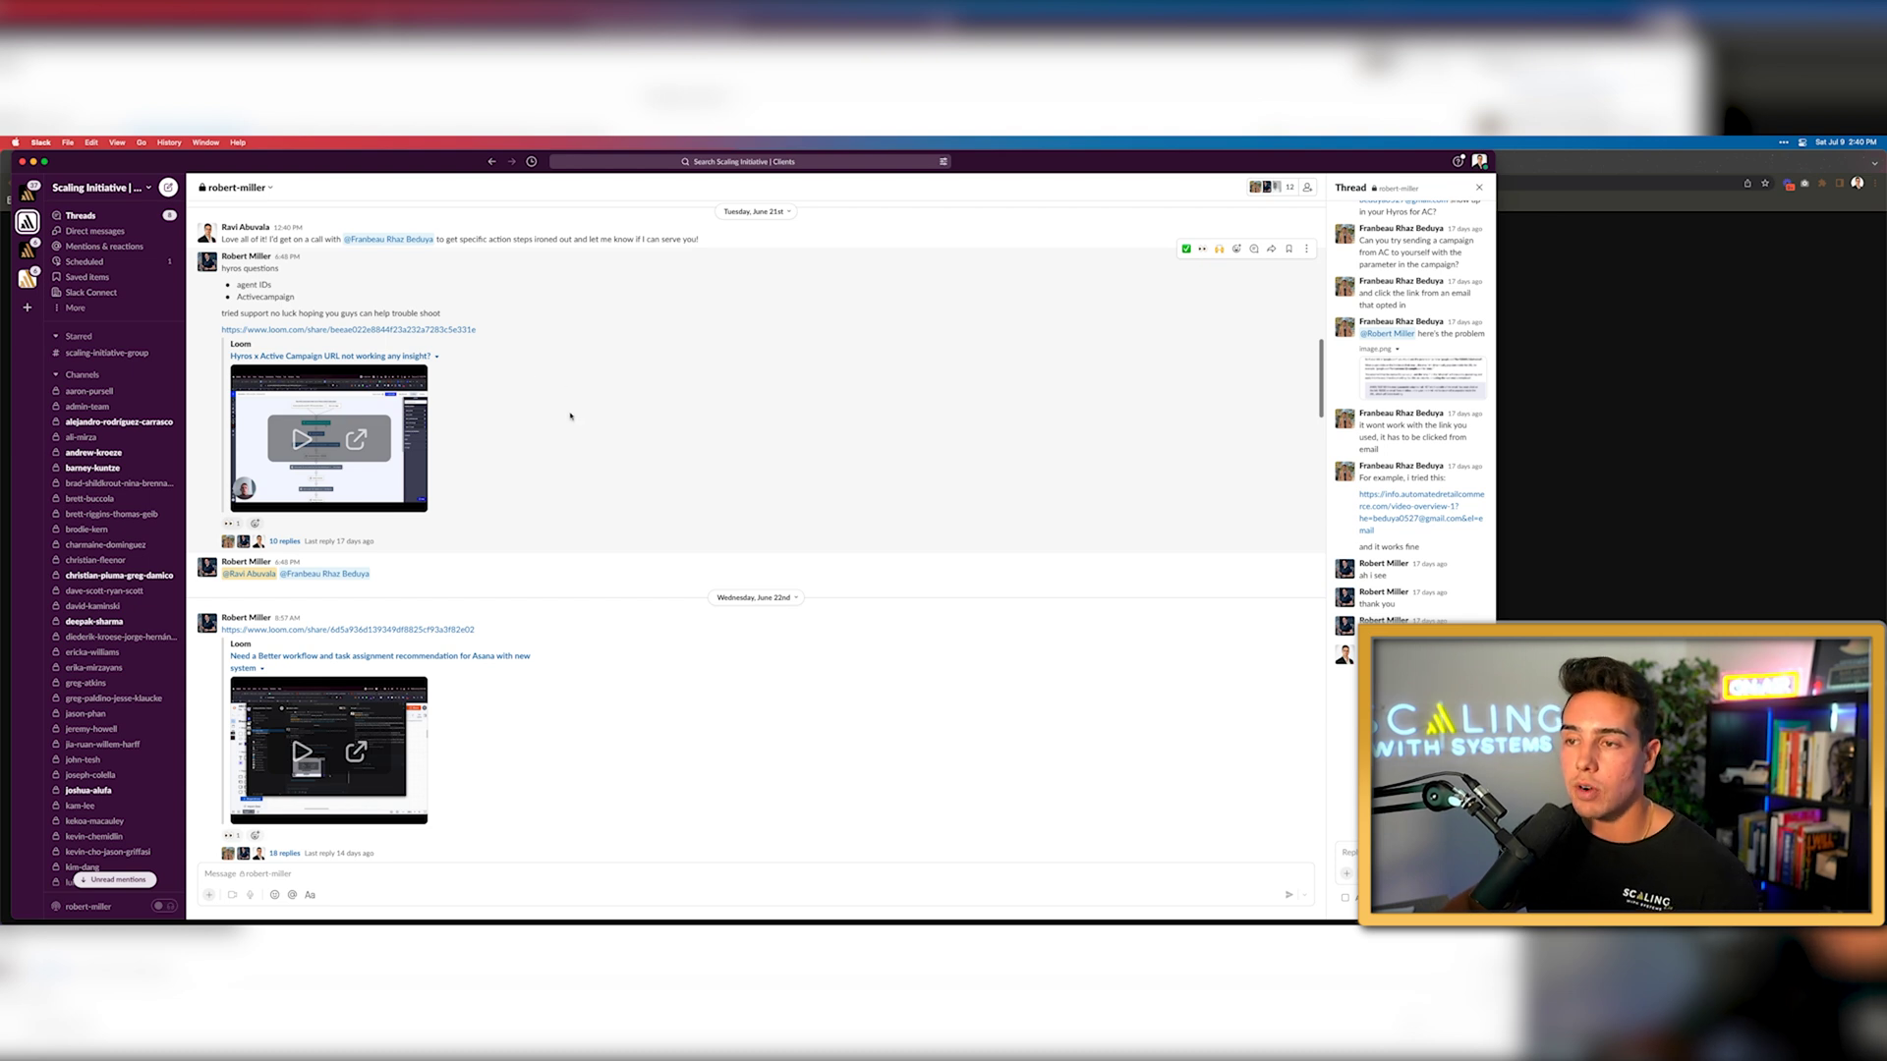
Play the first Loom video shared in the Slack client channel
{"action": "scroll", "coordinate": [570, 415], "scroll_direction": "down", "scroll_amount": 1}
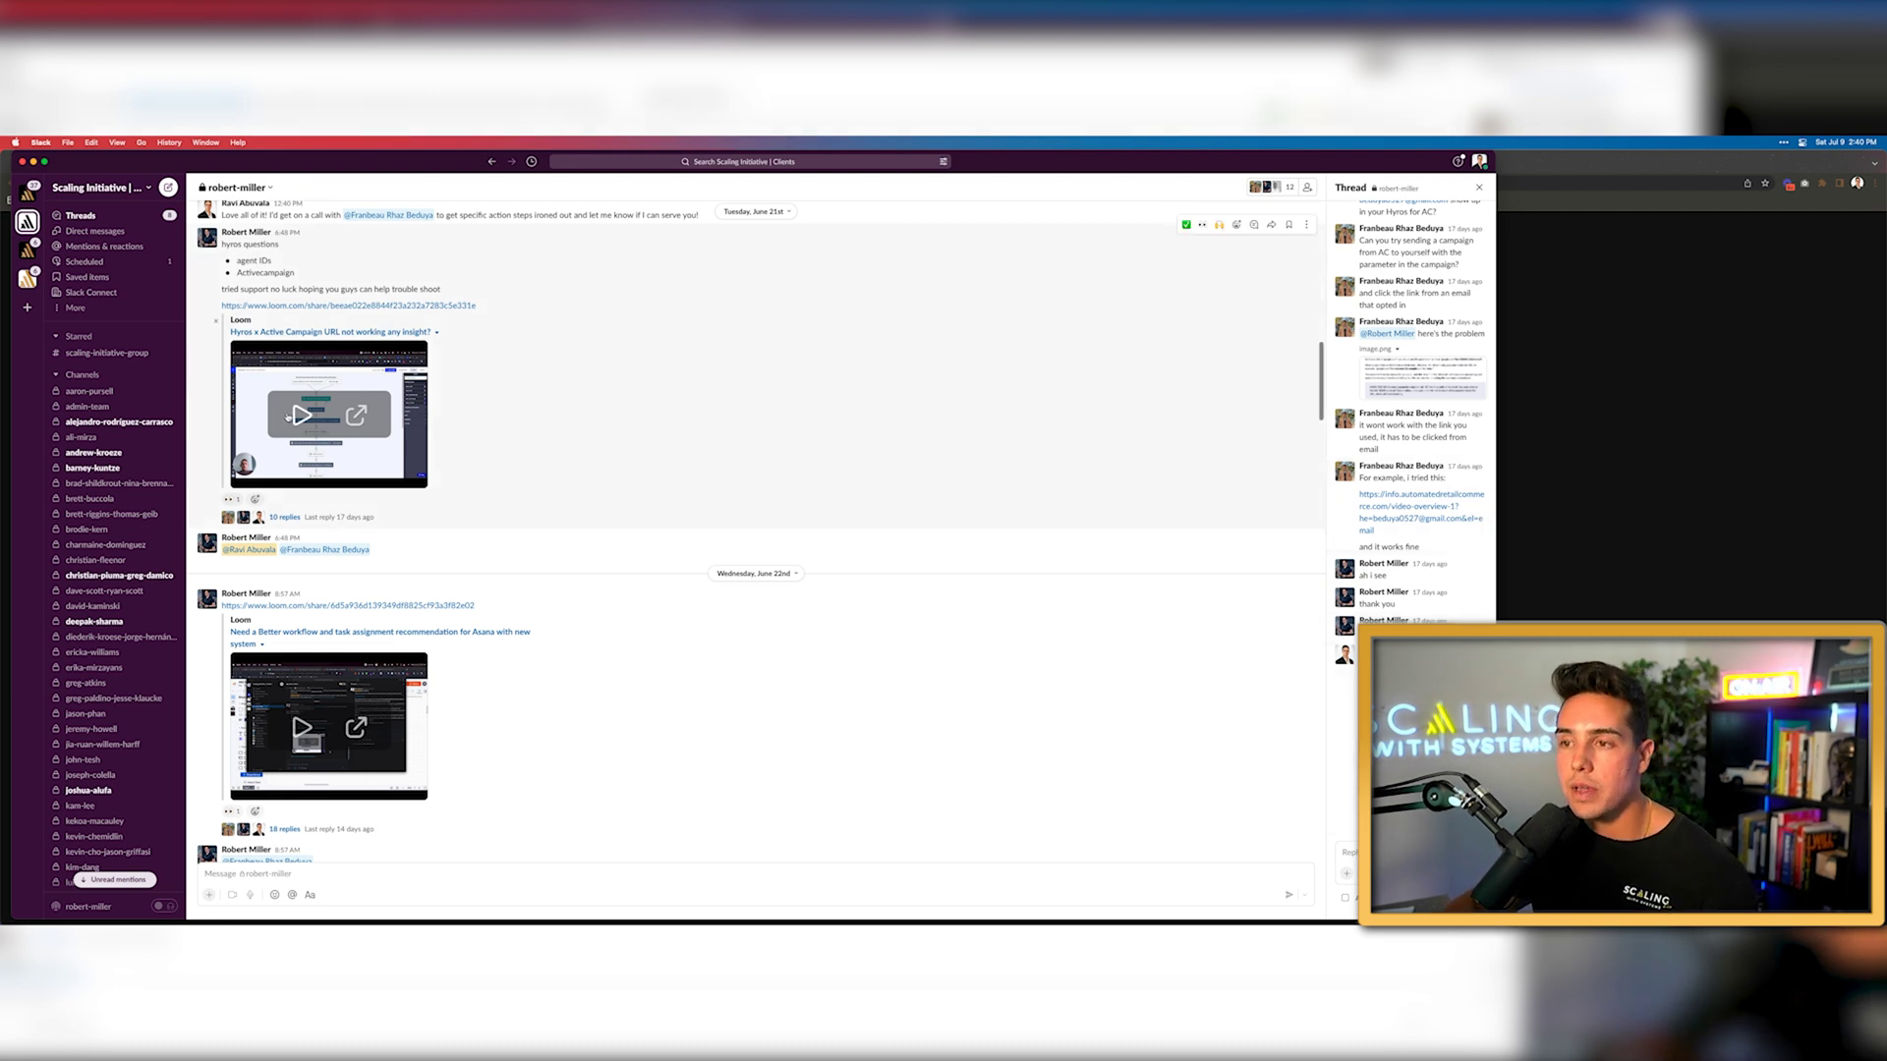
{"action": "left_click", "coordinate": [295, 418]}
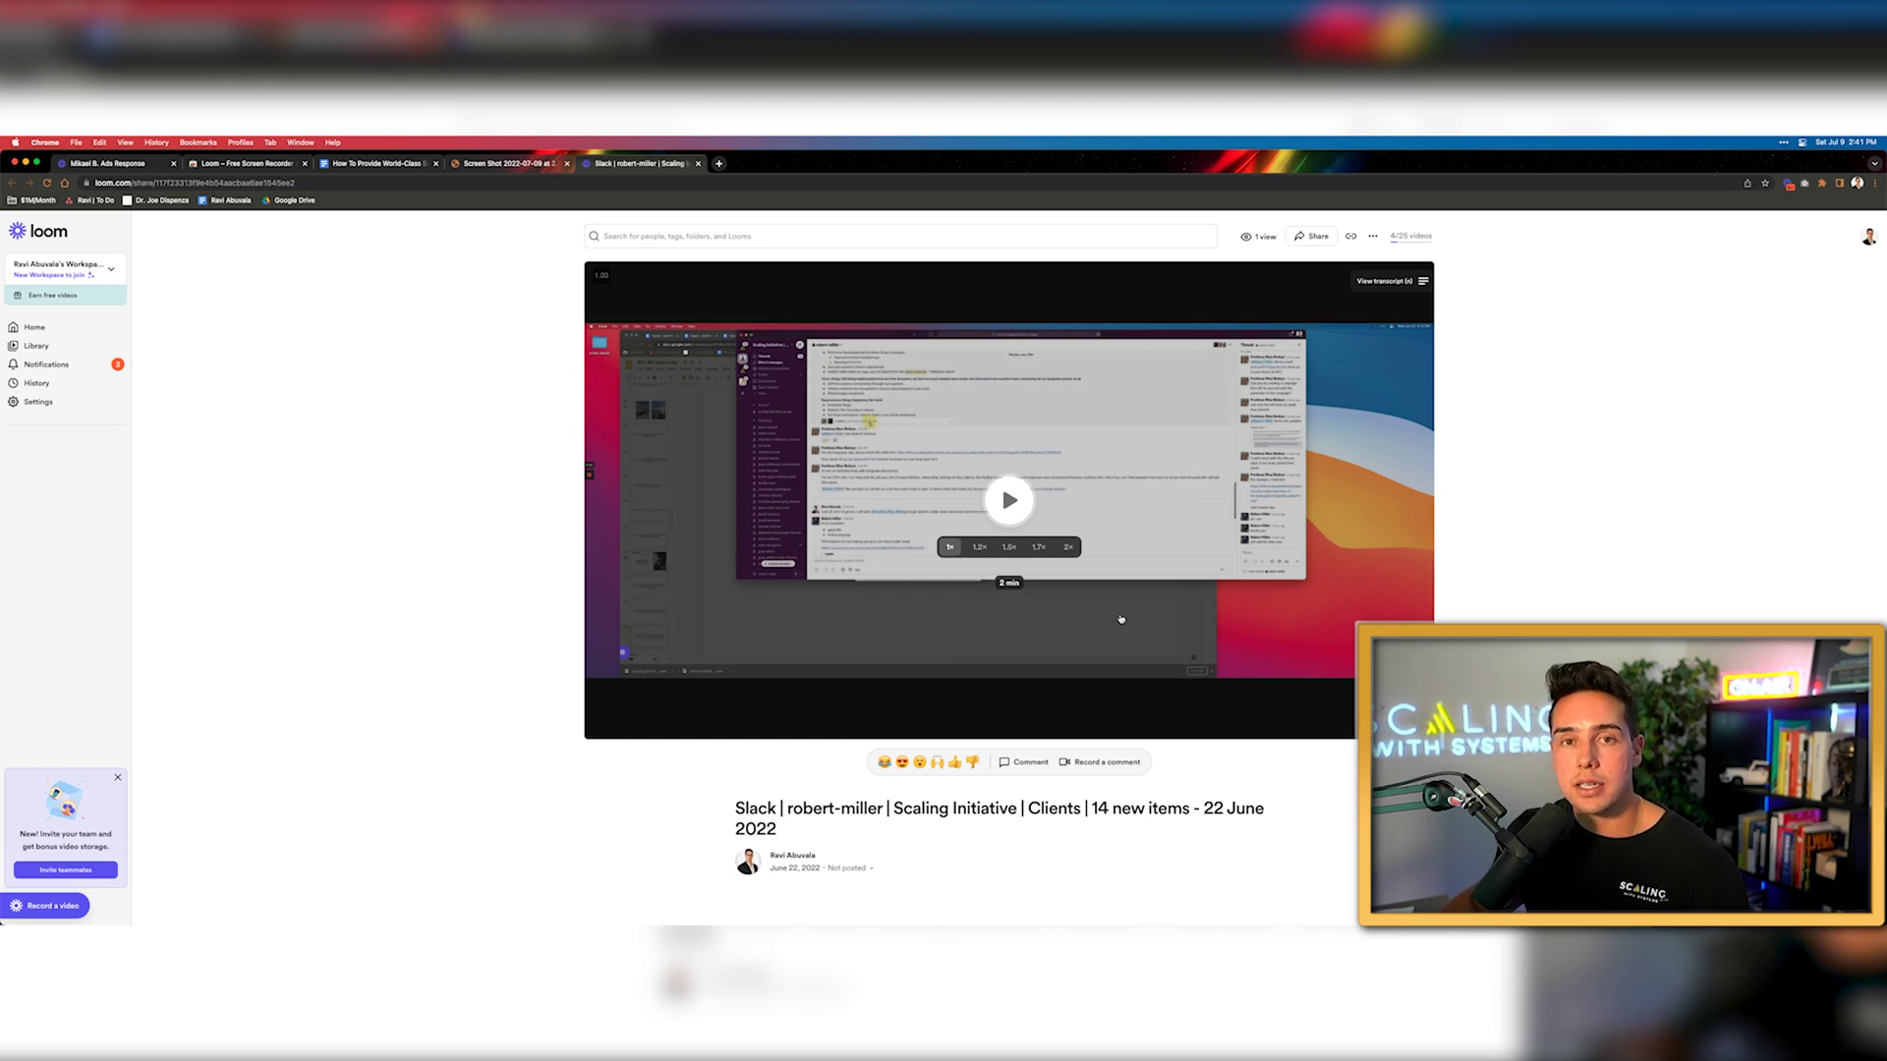
Add a new empty Chrome tab beside the Slack recording's Loom video page
{"action": "key", "text": "super+t"}
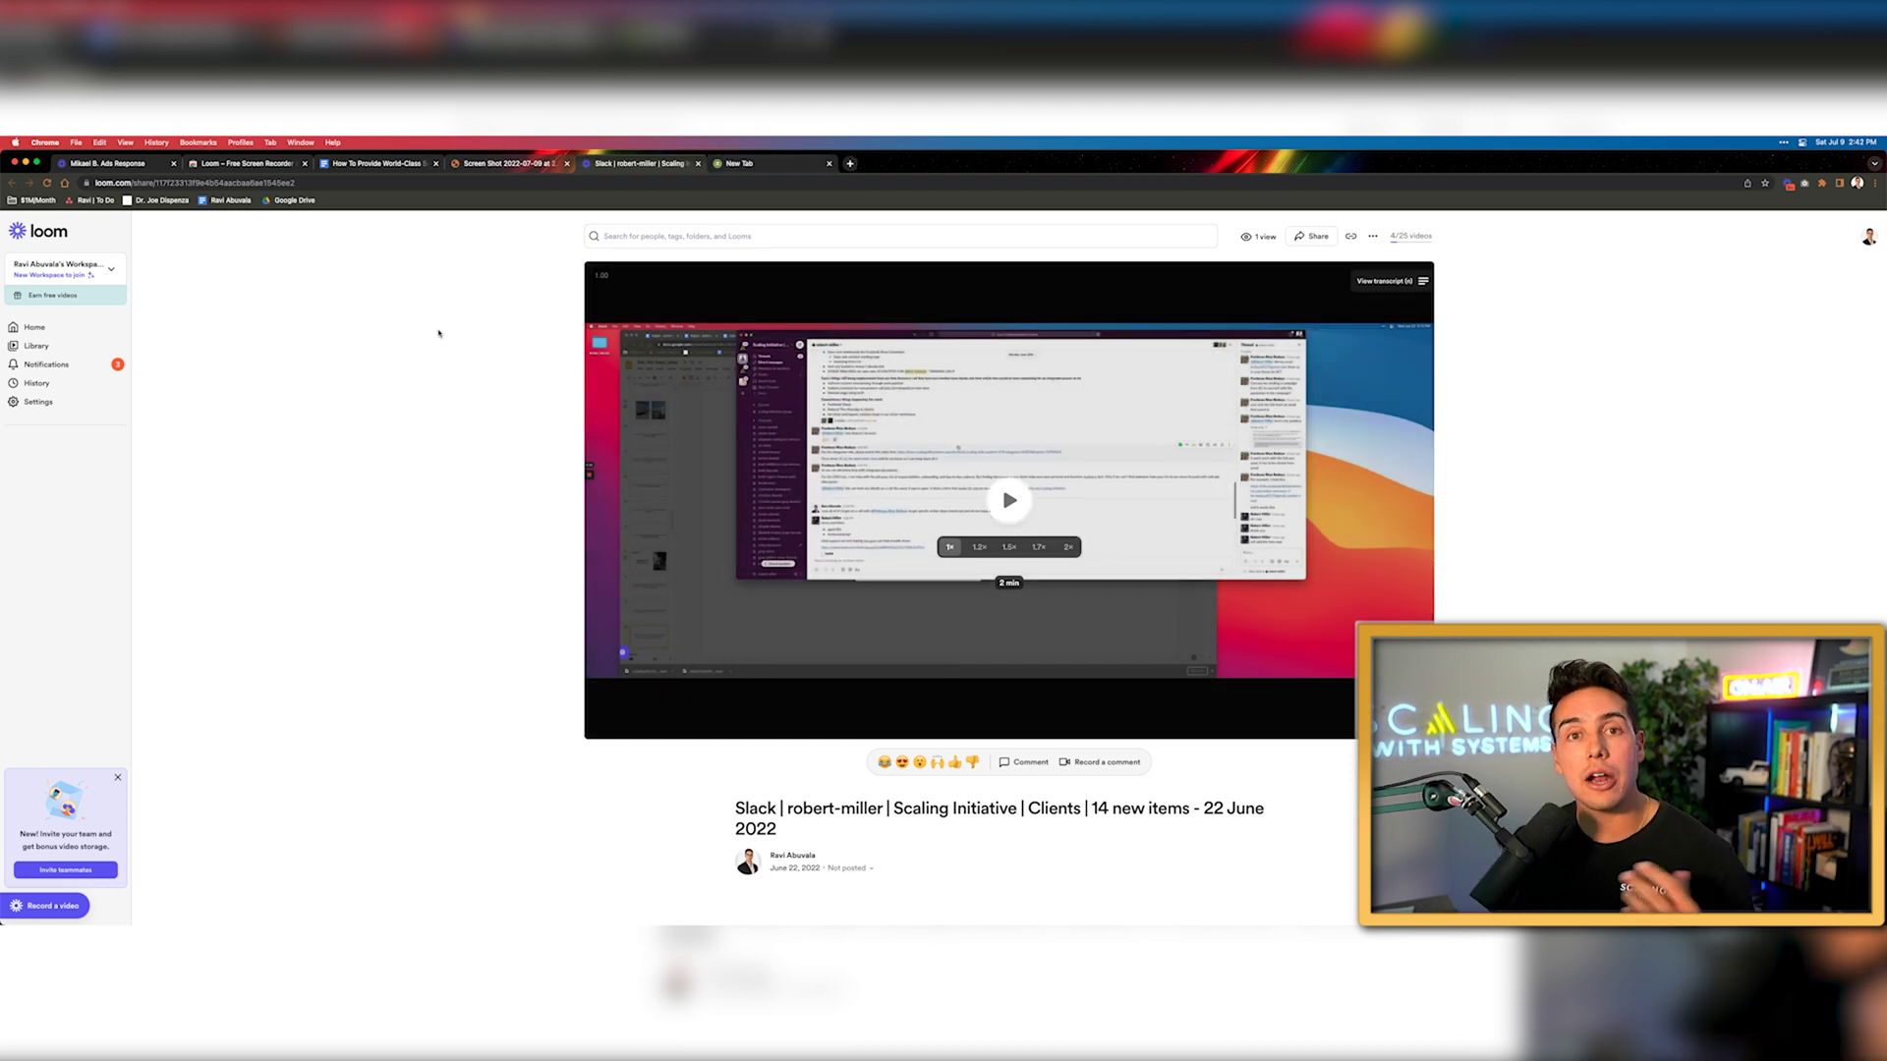